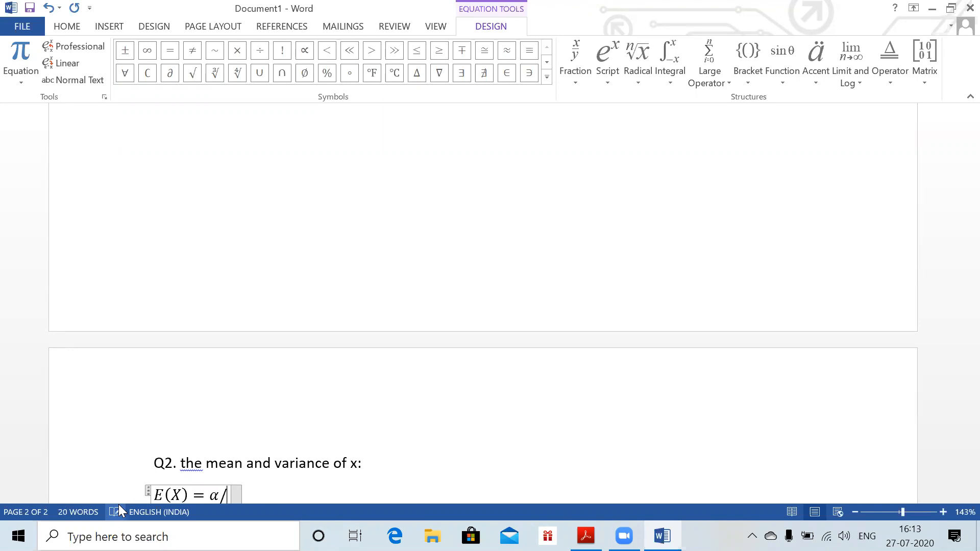
# Continue the E(X) equation by typing /\lambda after α
pyautogui.write('da')
# Complete the E(X) line as α/λ = 3/2 = 1.5 and leave the equation
pyautogui.press('space')
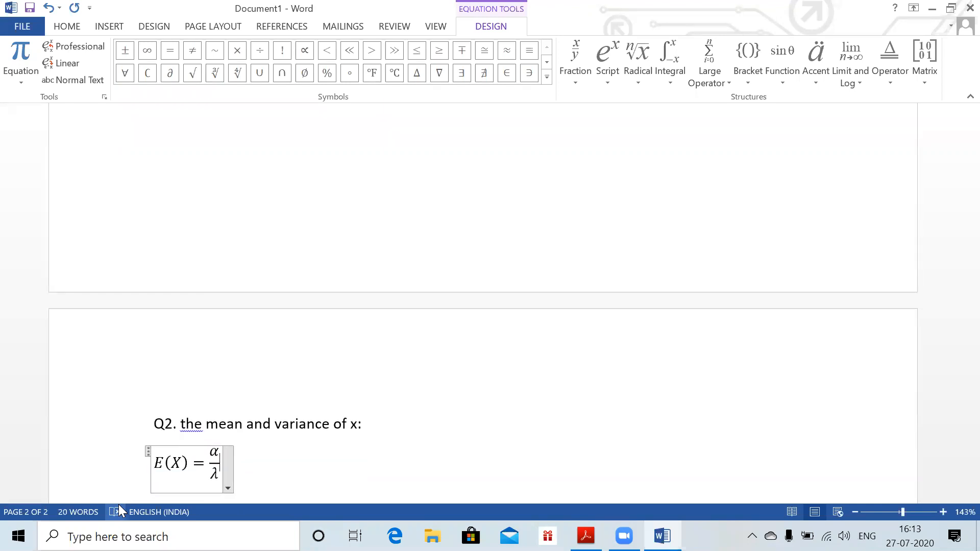
pyautogui.write('= 3/2')
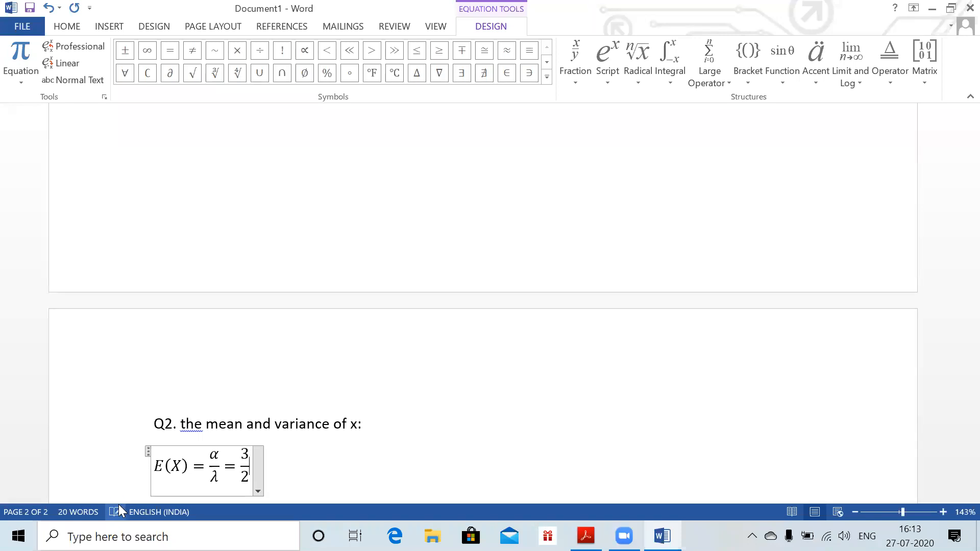
pyautogui.write(' = 1.5')
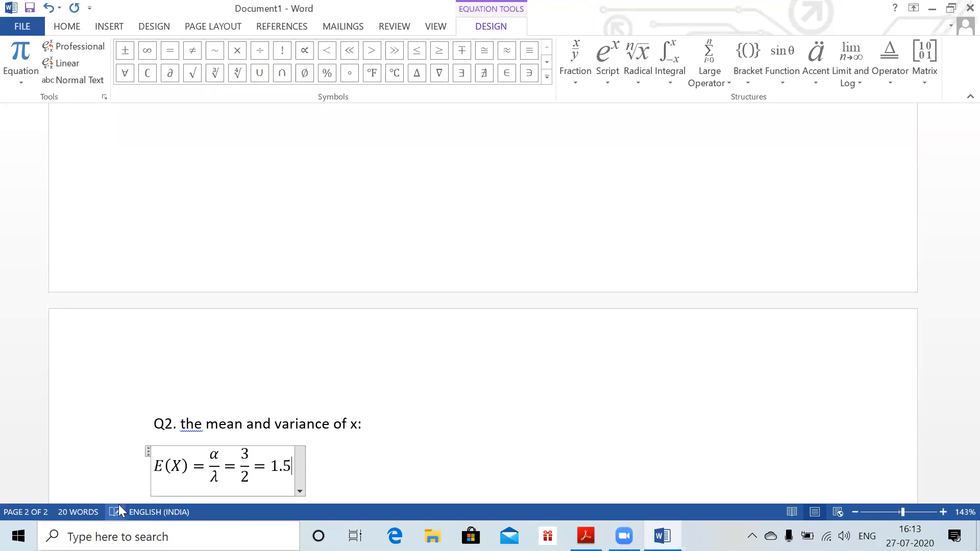
pyautogui.press('Right')
# Add var(X) = α/λ² = 3/4 = 0.75, then start a new equation on the next line
pyautogui.write('var')
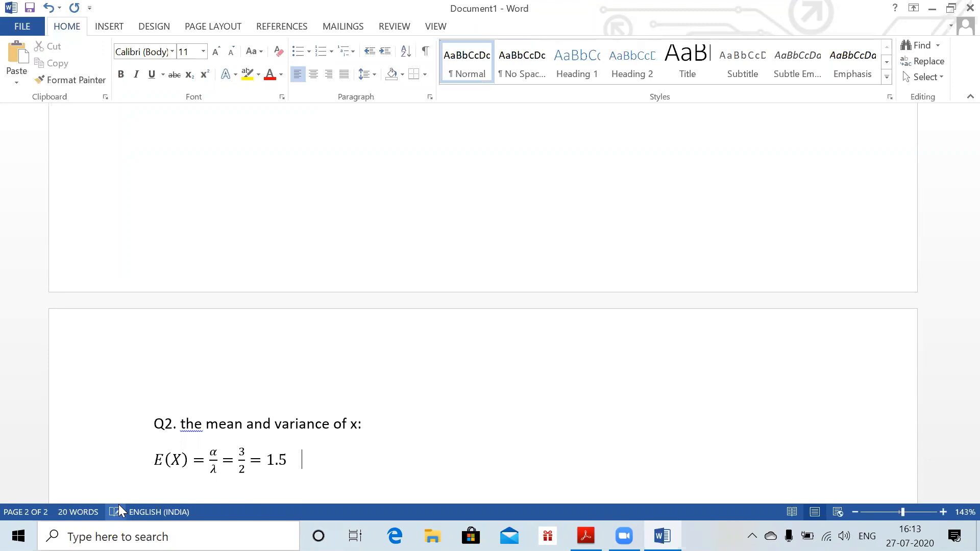
pyautogui.write('(X) =')
pyautogui.press('alt')
pyautogui.hotkey('alt', '=')
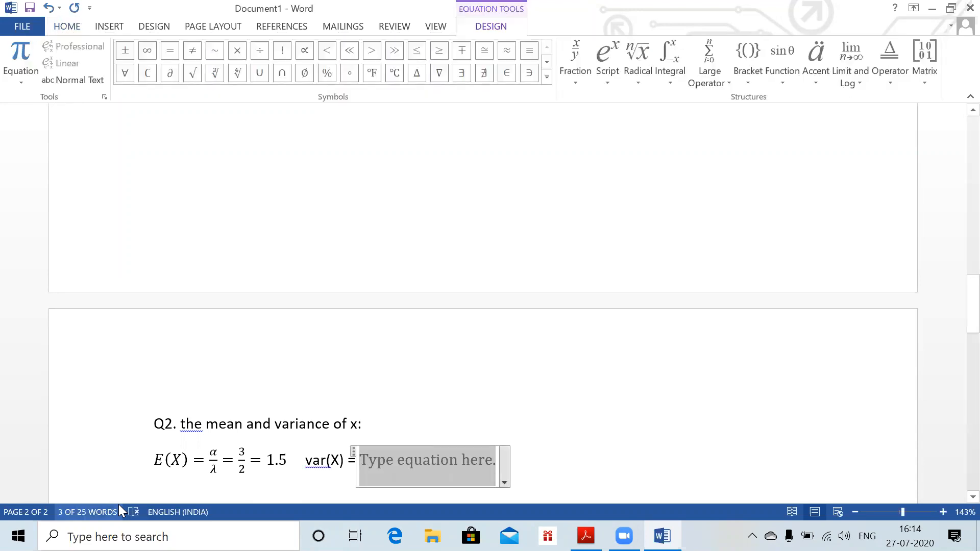
pyautogui.write('\\alpha /\\lambda ^2')
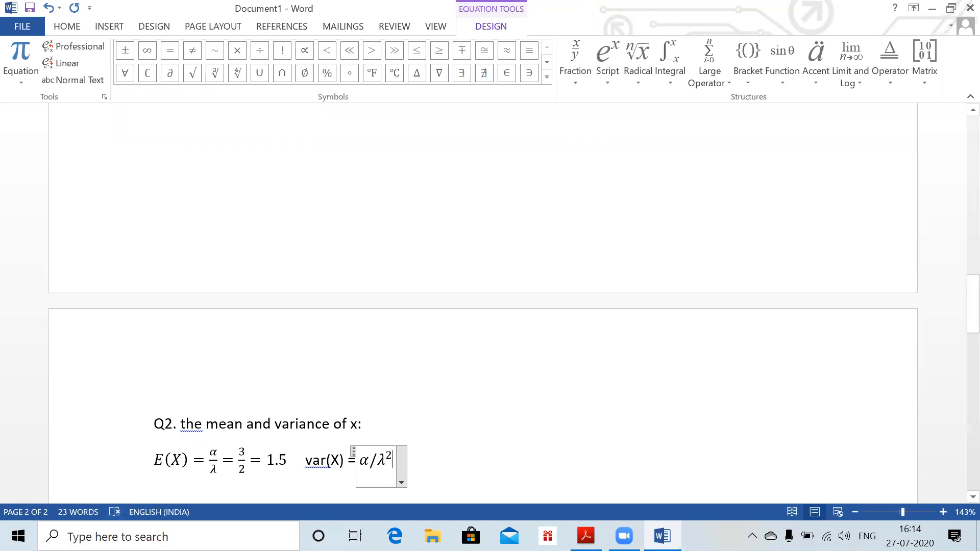
pyautogui.press('Right')
pyautogui.press('Return')
pyautogui.press('BackSpace')
pyautogui.write('= 3/')
pyautogui.write('4 ')
pyautogui.write('= 0.75')
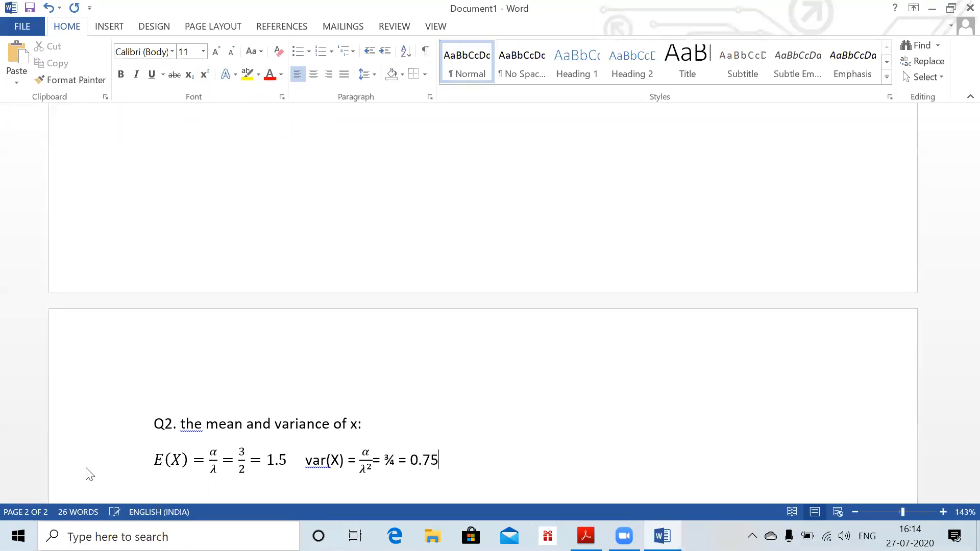
pyautogui.press('Return')
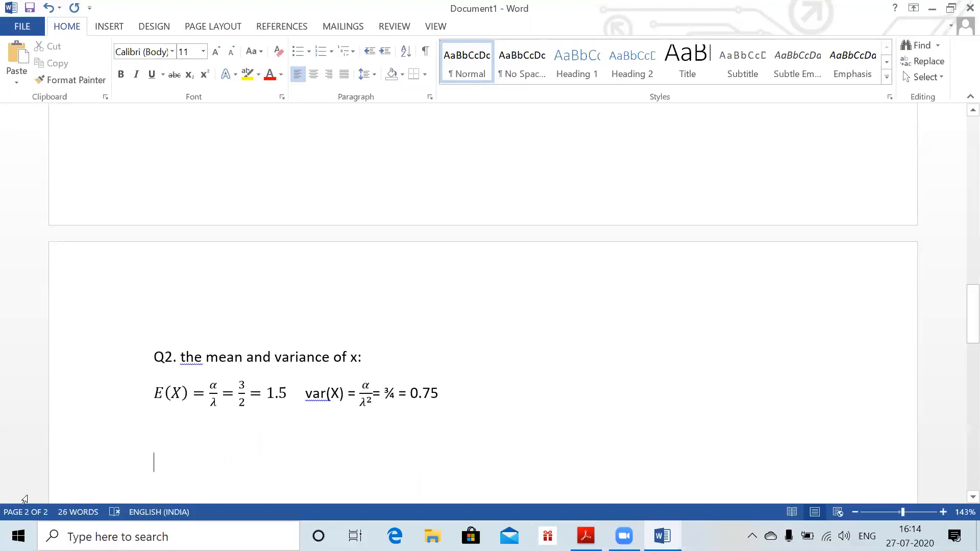
pyautogui.hotkey('alt', '=')
# Write the equation E(Y) = E(3X+1) = 3E(X)+1 = 3*1.5+1 = 5.5
pyautogui.write('E')
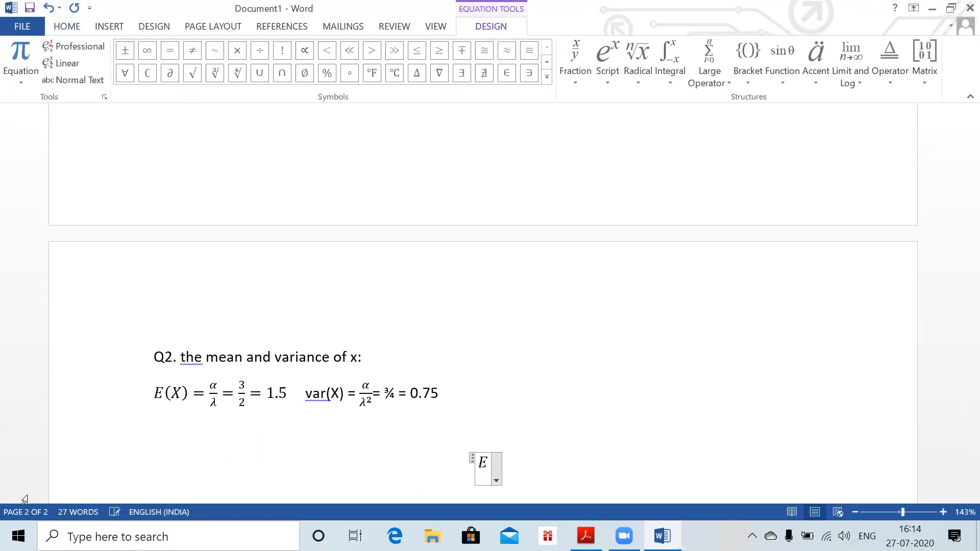
pyautogui.write('(Y)')
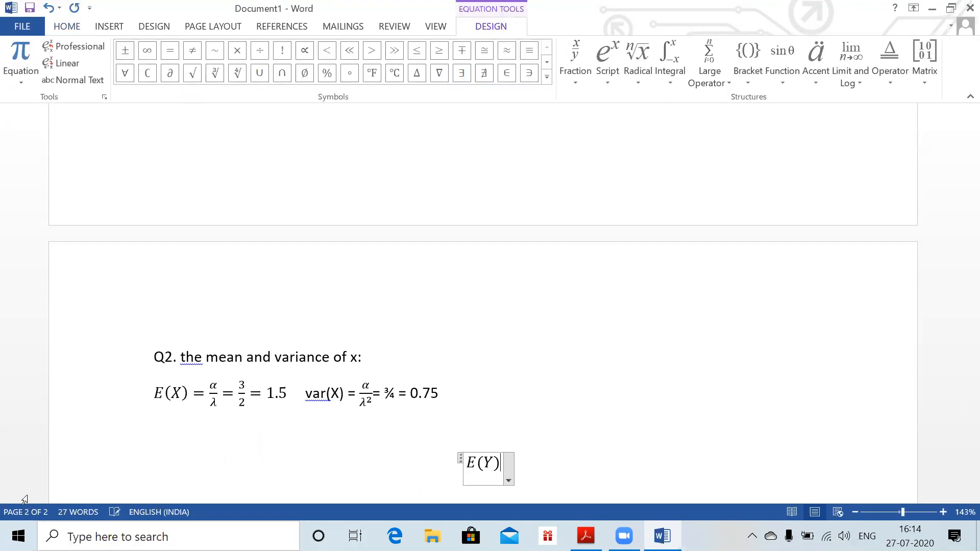
pyautogui.hotkey('ctrl', 'l')
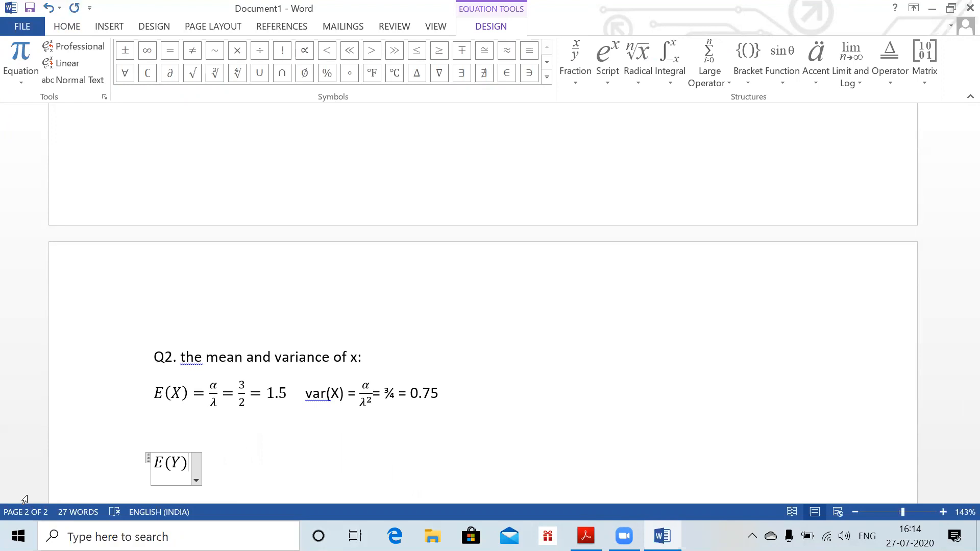
pyautogui.write('= E')
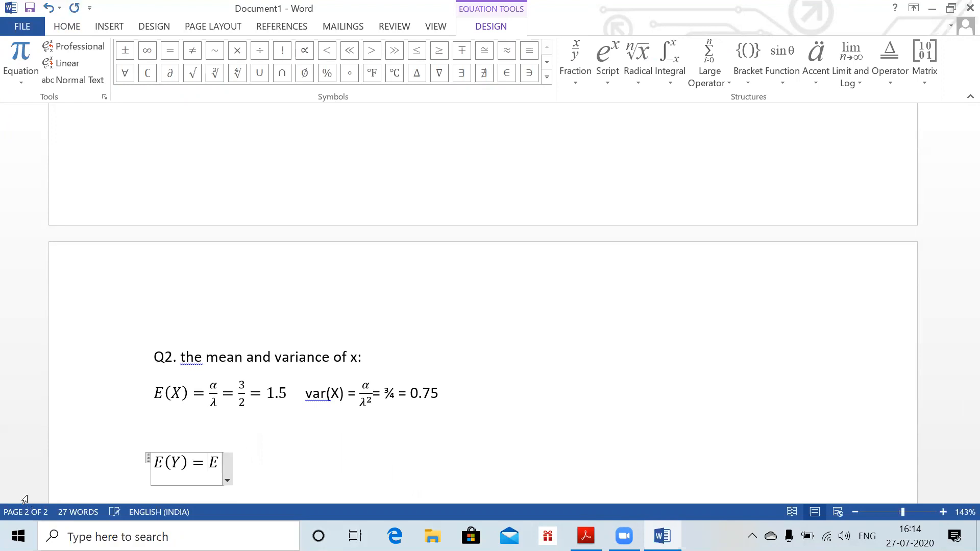
pyautogui.write('(3X')
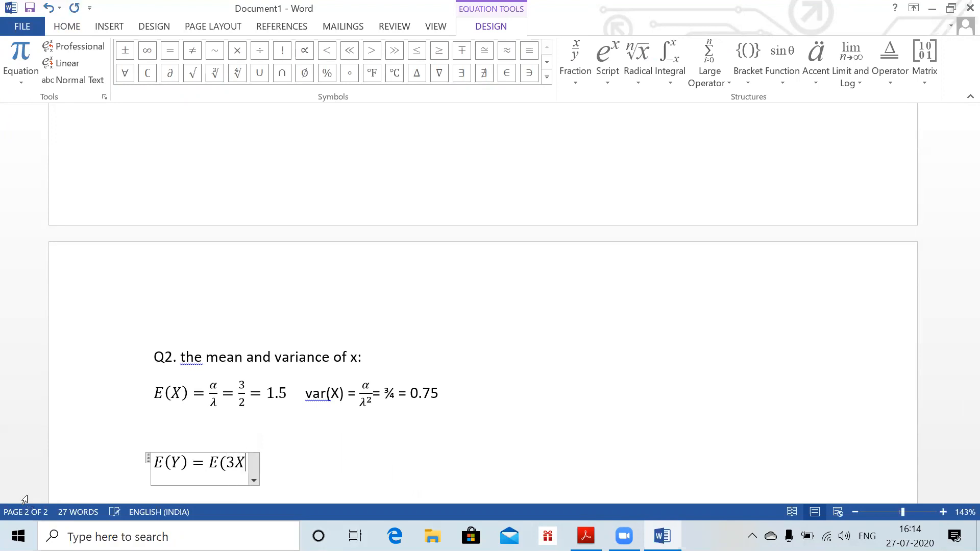
pyautogui.write('+1)')
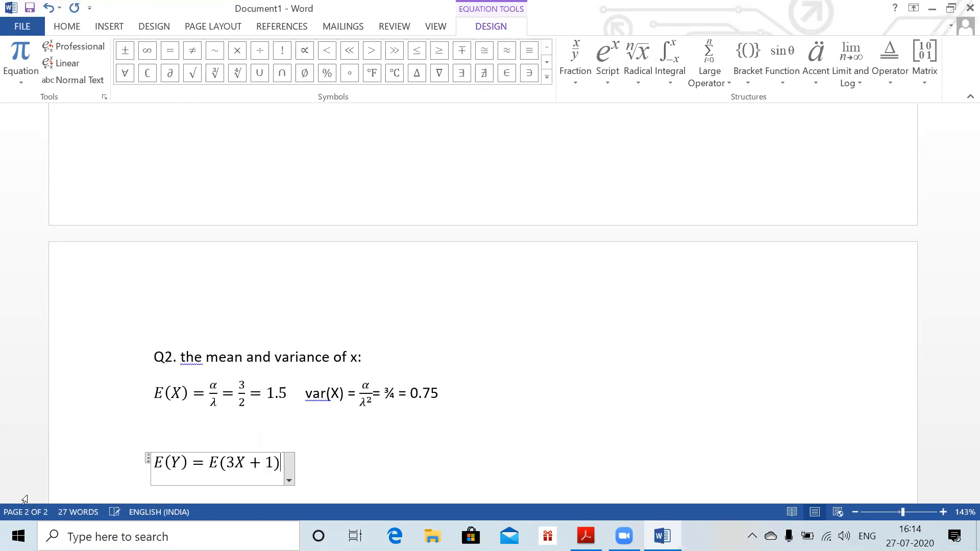
pyautogui.write('=')
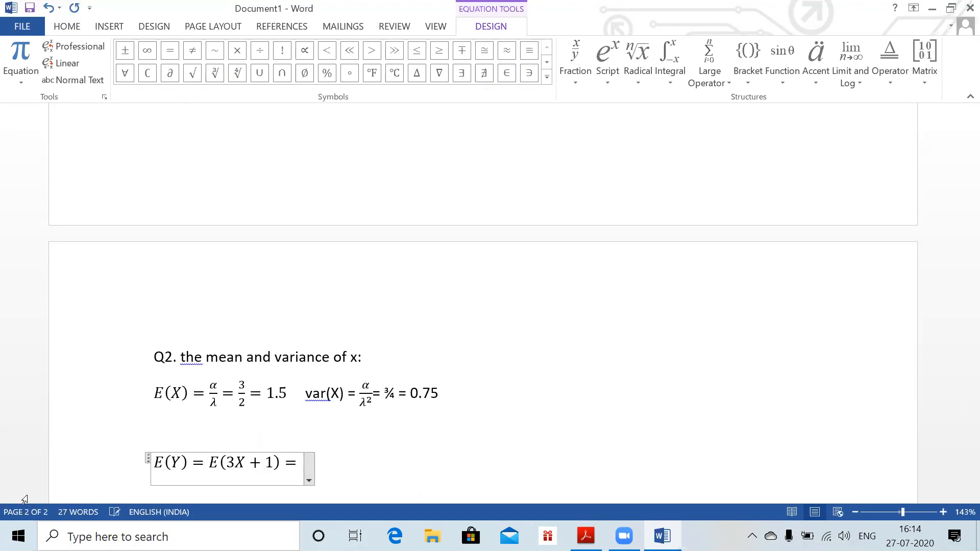
pyautogui.write('3')
pyautogui.write('E')
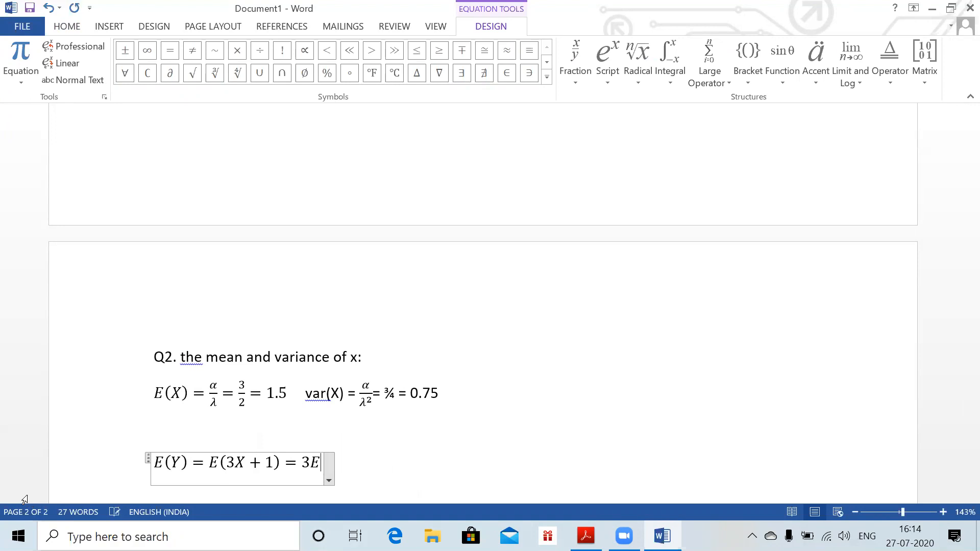
pyautogui.write('(X)+')
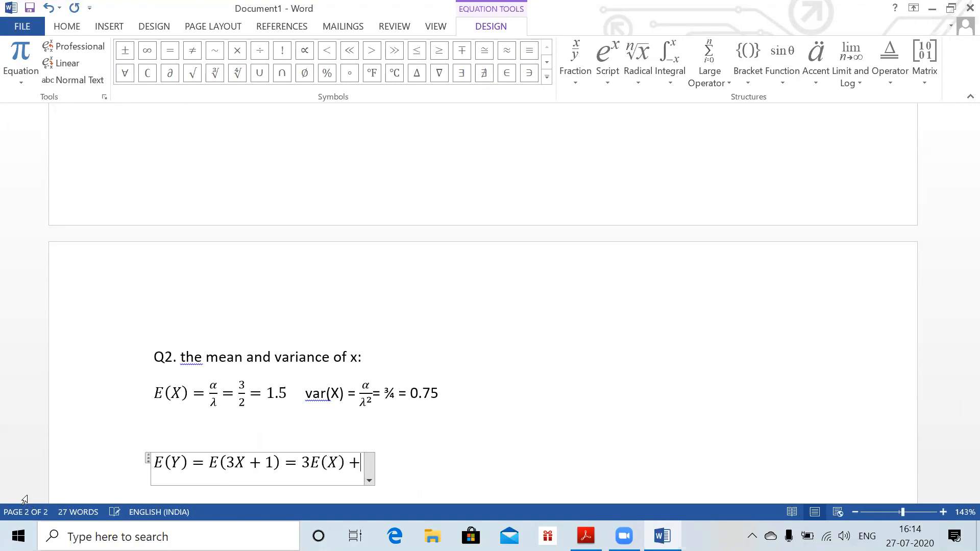
pyautogui.write('1=3')
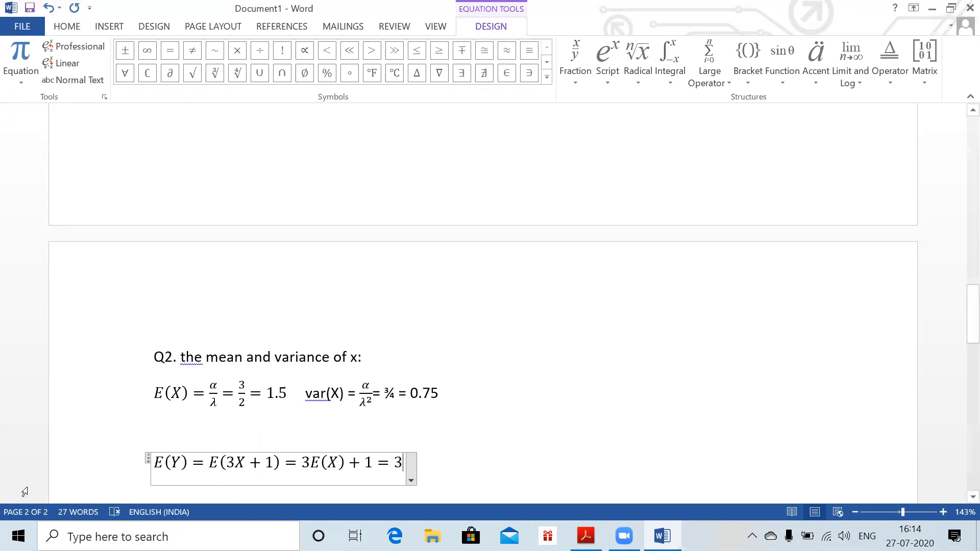
pyautogui.write('*1.5')
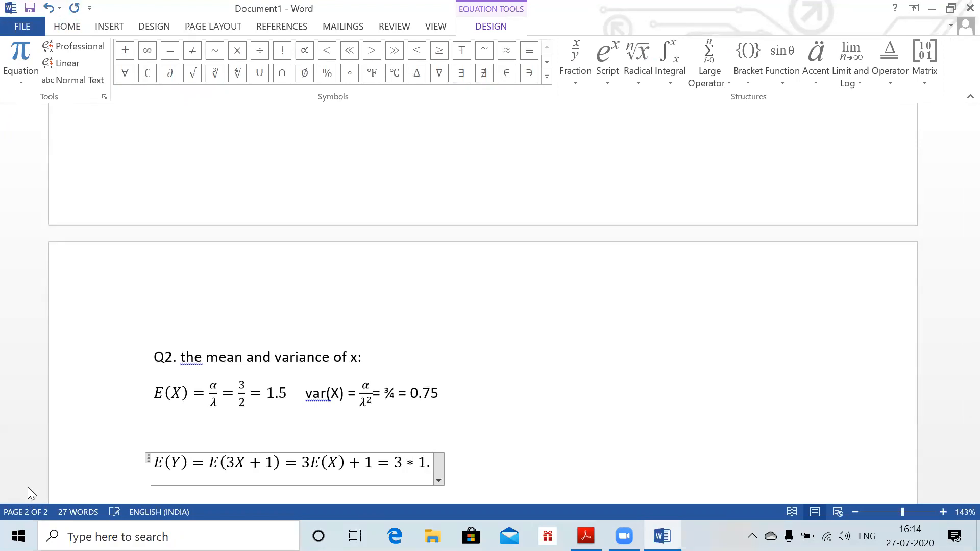
pyautogui.write('+1=')
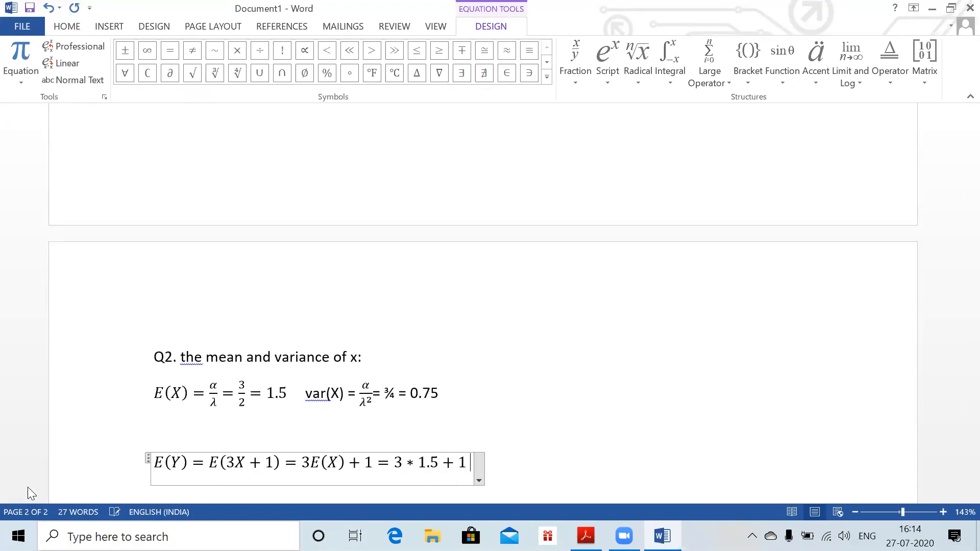
pyautogui.write('5.5')
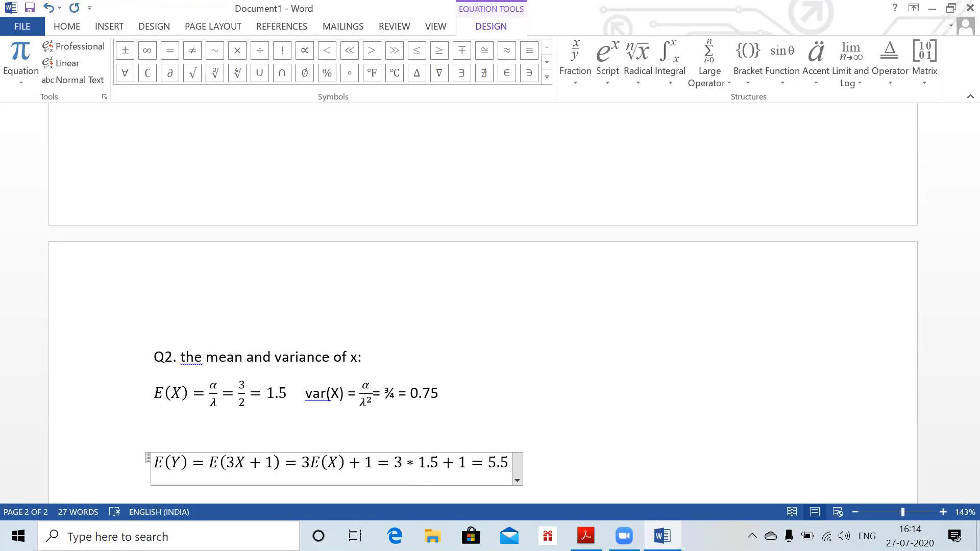
pyautogui.press('Return')
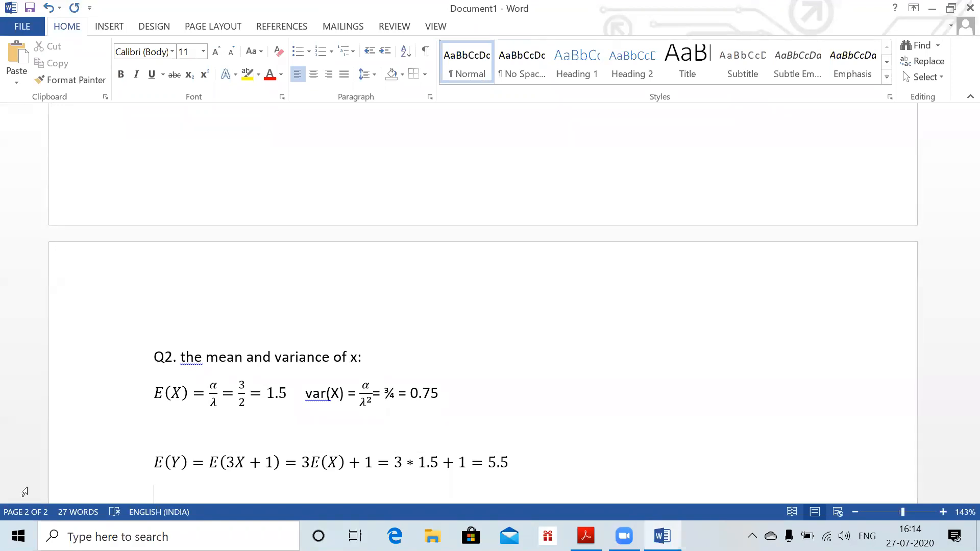
pyautogui.hotkey('alt', '=')
# Type the equation Var(Y) = E(2X^2+5) + var[3X+1] and move to a new line
pyautogui.write('Var')
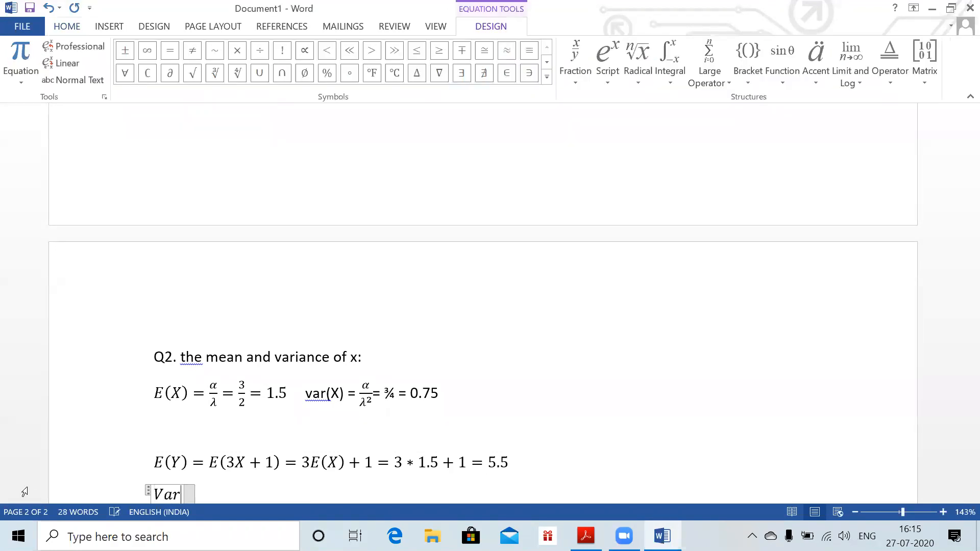
pyautogui.write('(Y)')
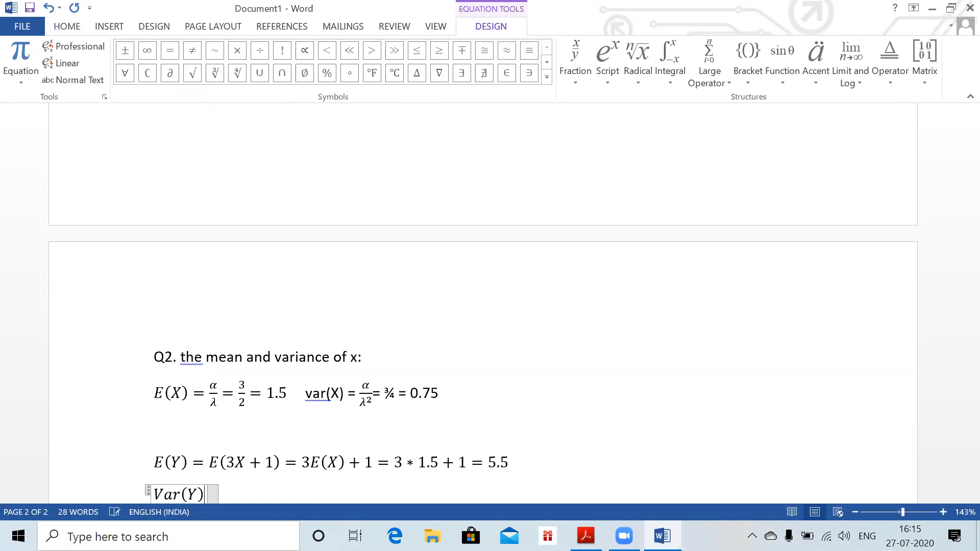
pyautogui.write('=E(')
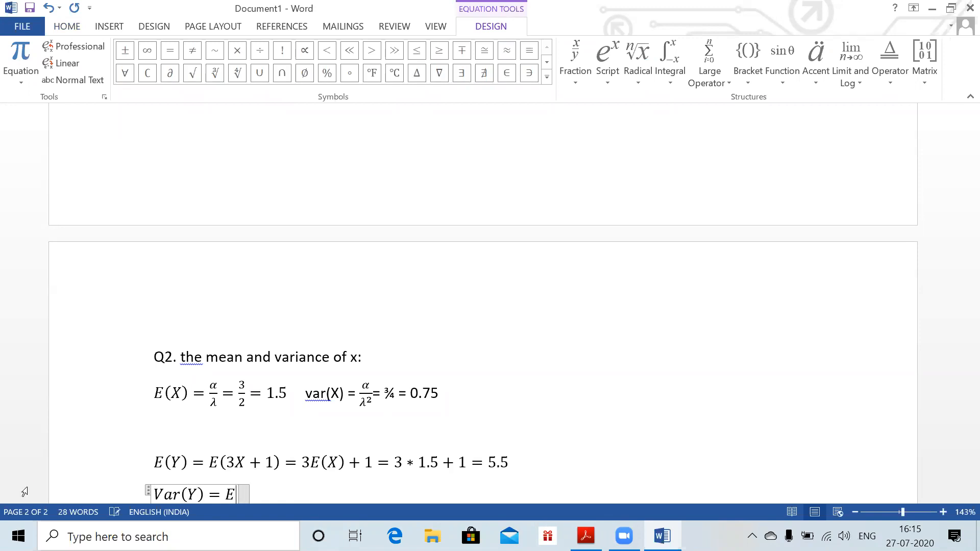
pyautogui.write('2X^')
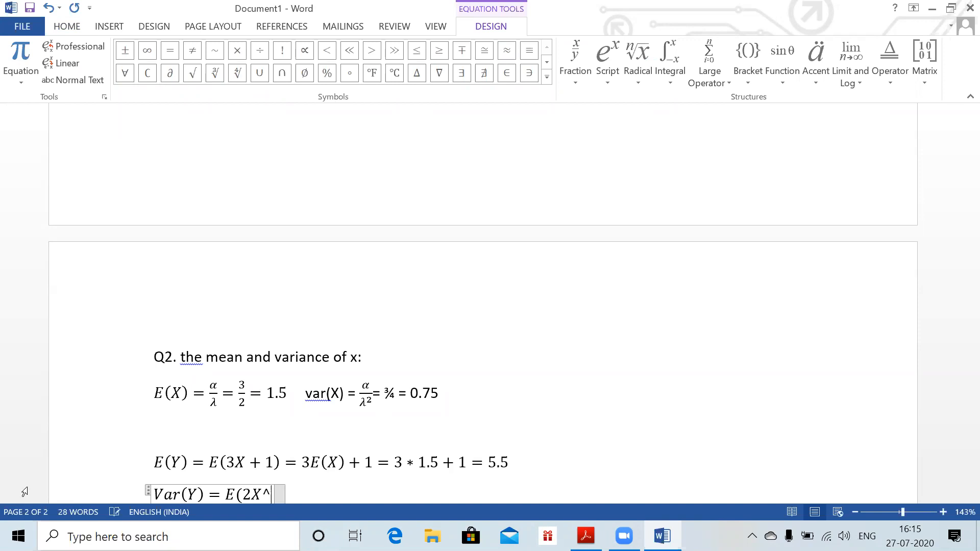
pyautogui.write('2+5')
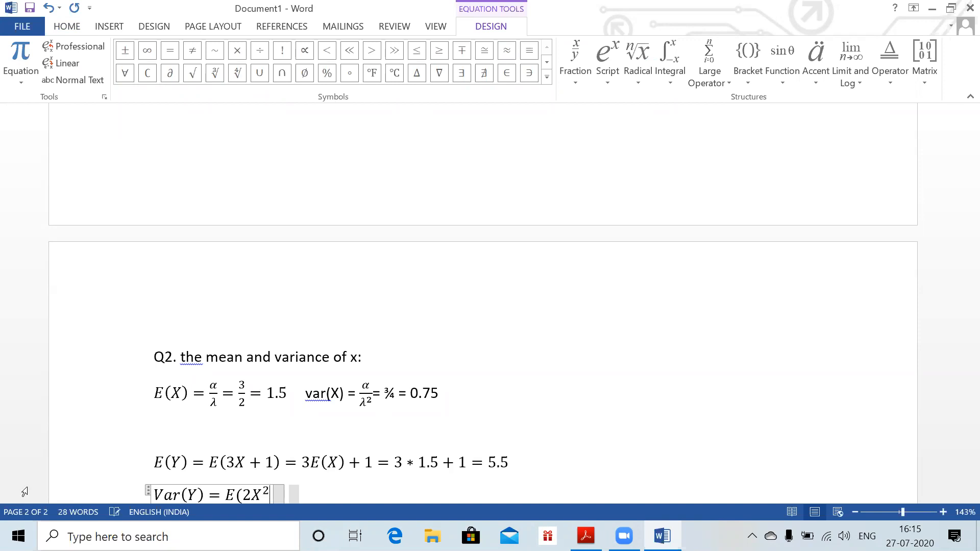
pyautogui.write(')')
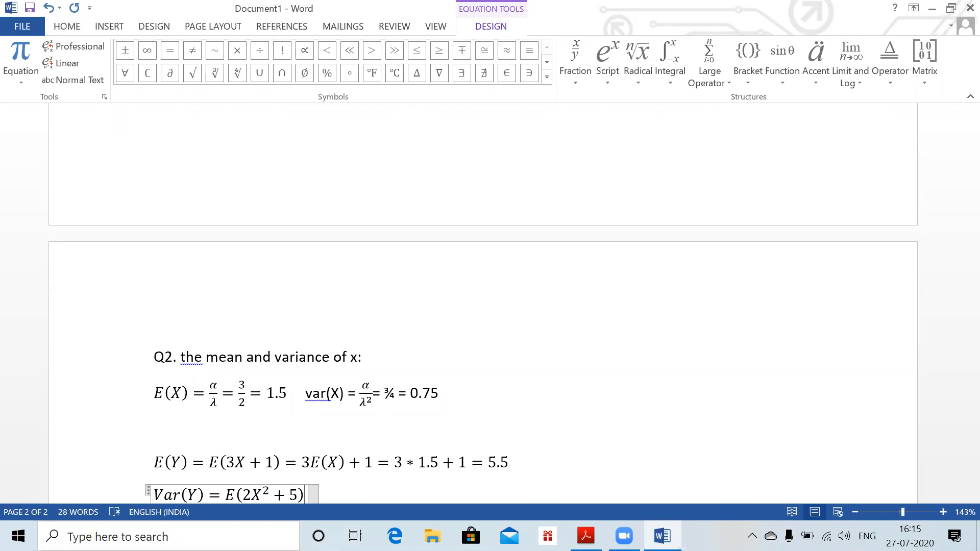
pyautogui.write('+')
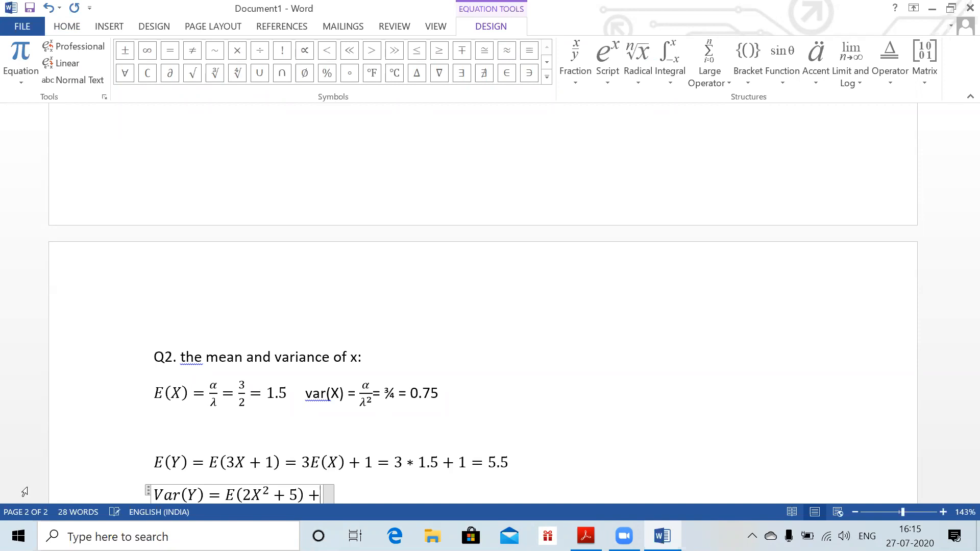
pyautogui.write('var[3')
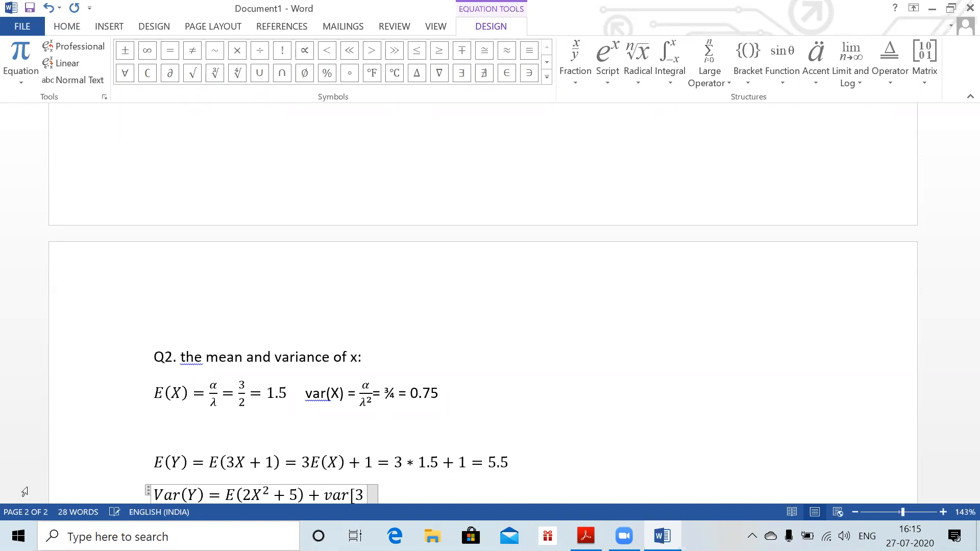
pyautogui.write('X+1')
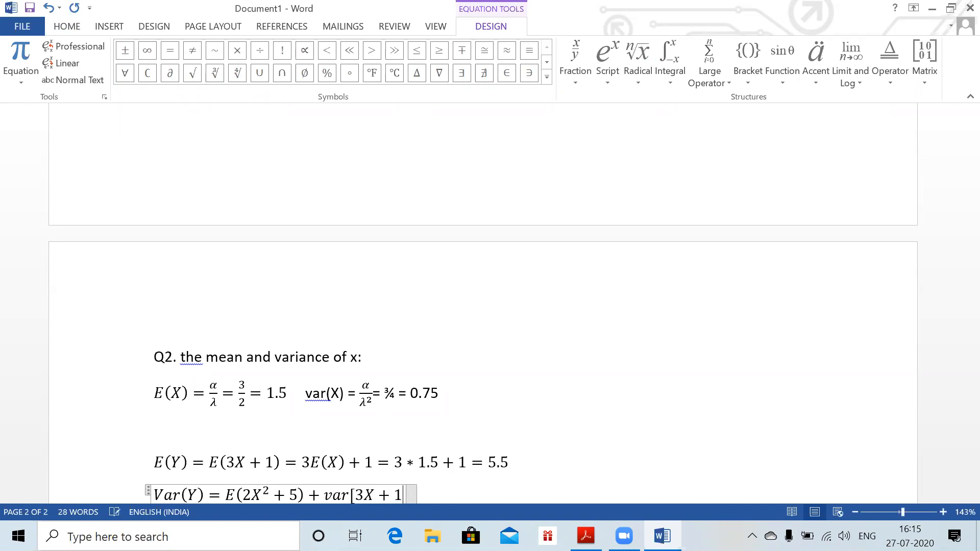
pyautogui.write(']')
pyautogui.press('Return')
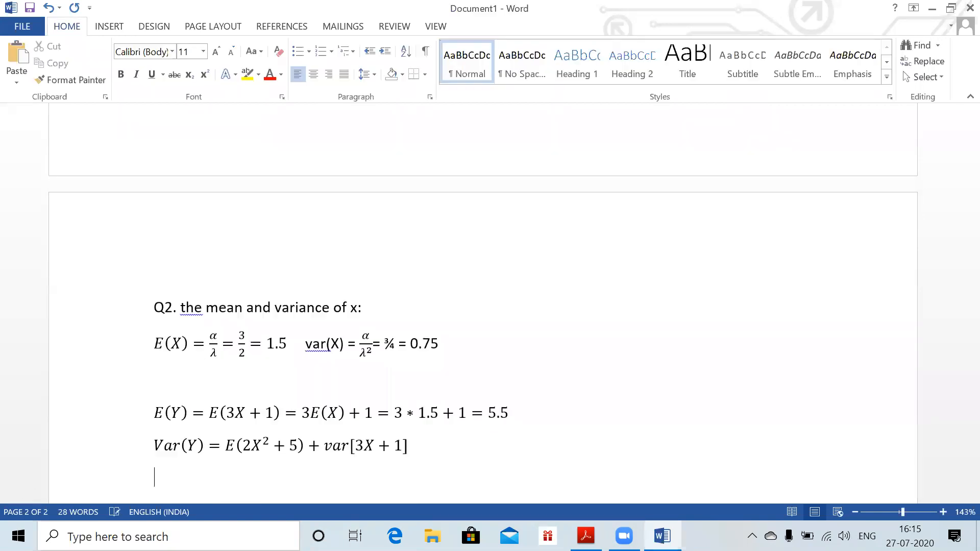
# Insert an equation reading = 2E[X²] + 5 + 9var(X), fixing the stray % typo
pyautogui.press('super+equal')
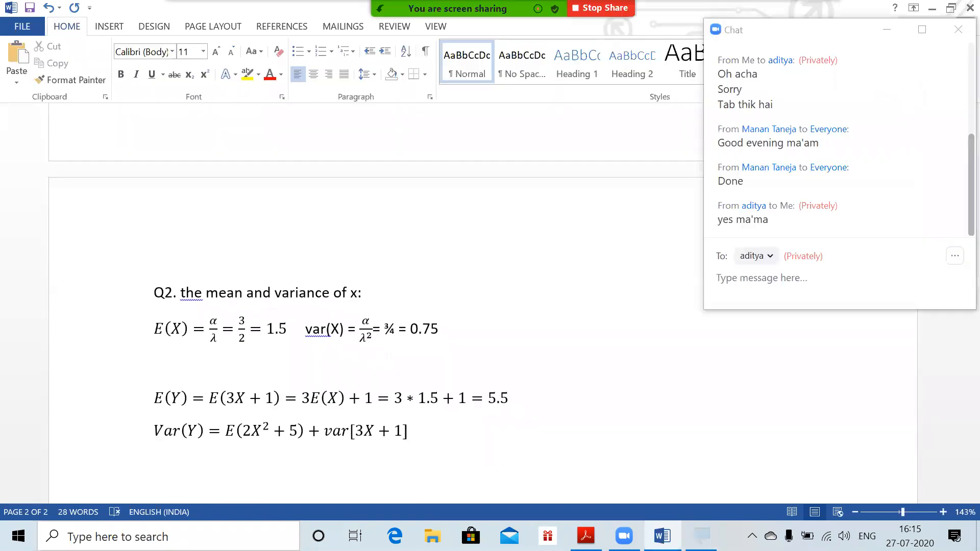
pyautogui.hotkey('alt', '=')
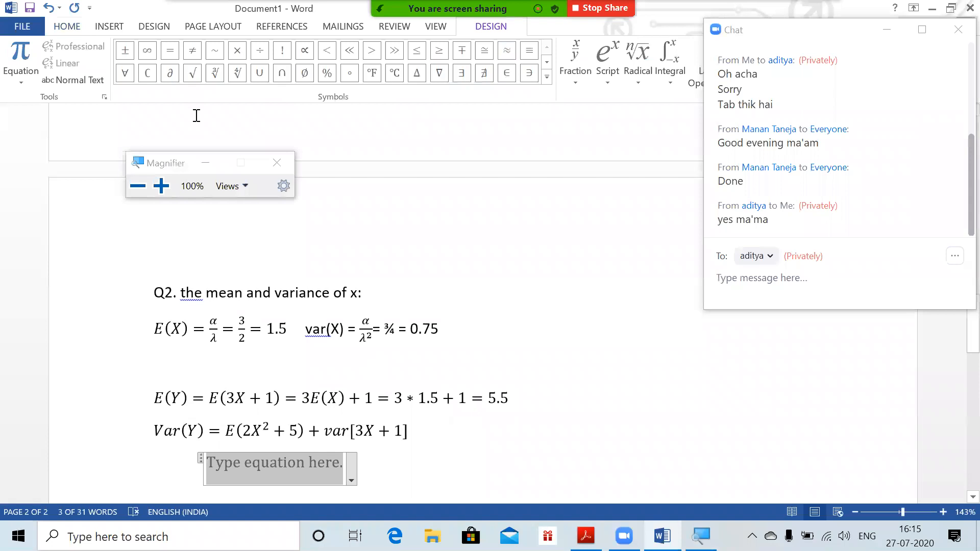
pyautogui.click(276, 163)
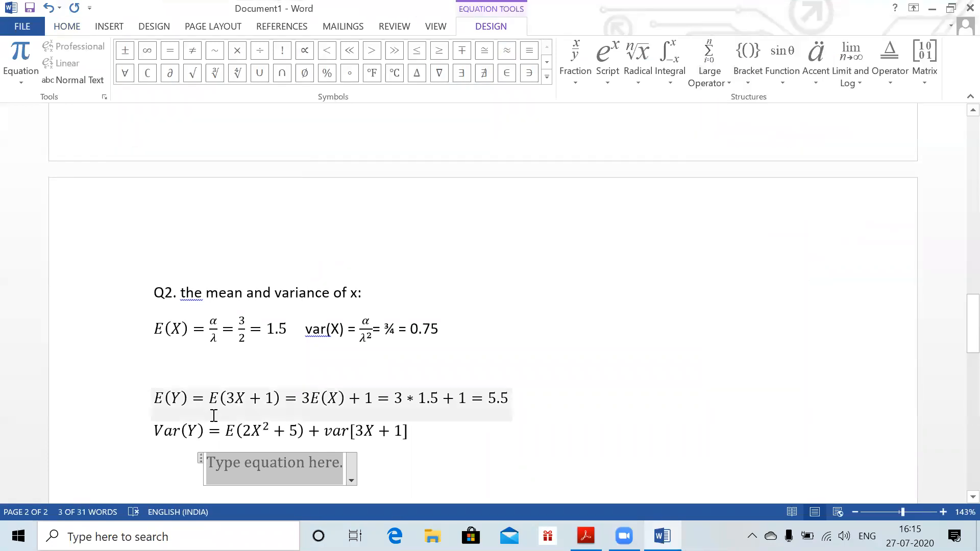
pyautogui.write('=')
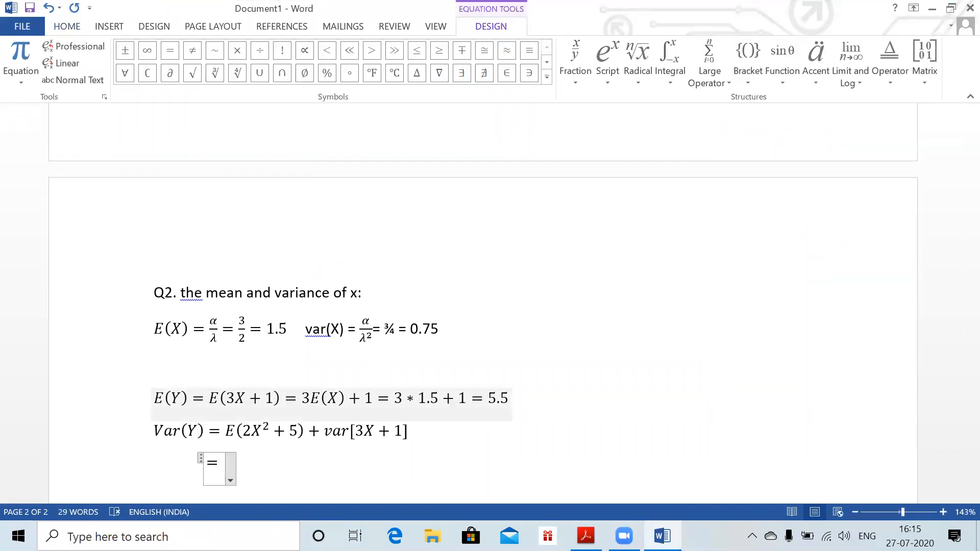
pyautogui.write('2E[X')
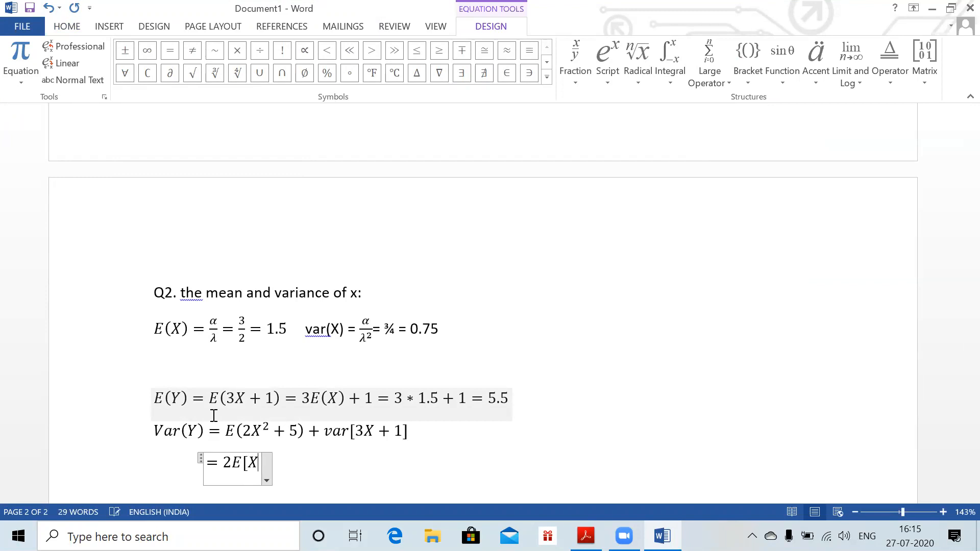
pyautogui.write('^2]')
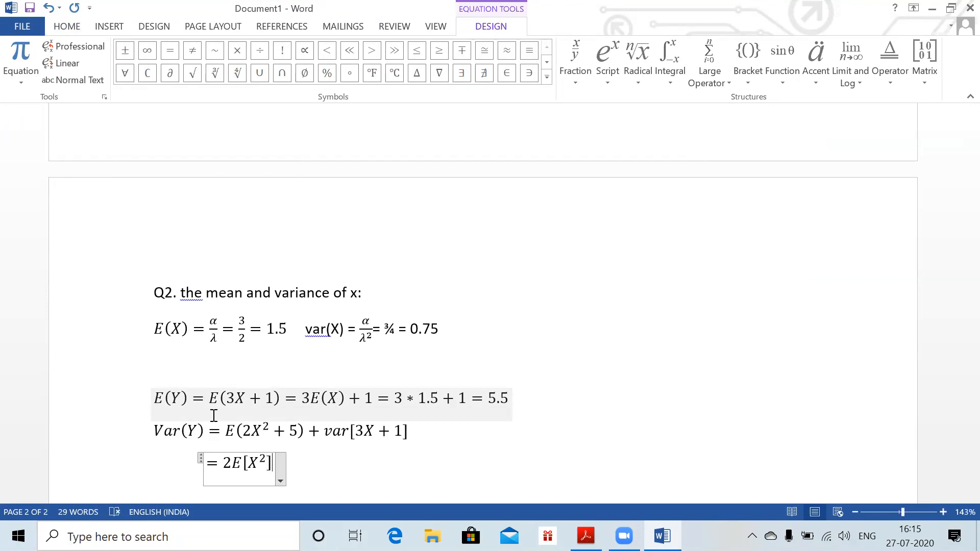
pyautogui.write('+%')
pyautogui.press('BackSpace')
pyautogui.write('5 + ')
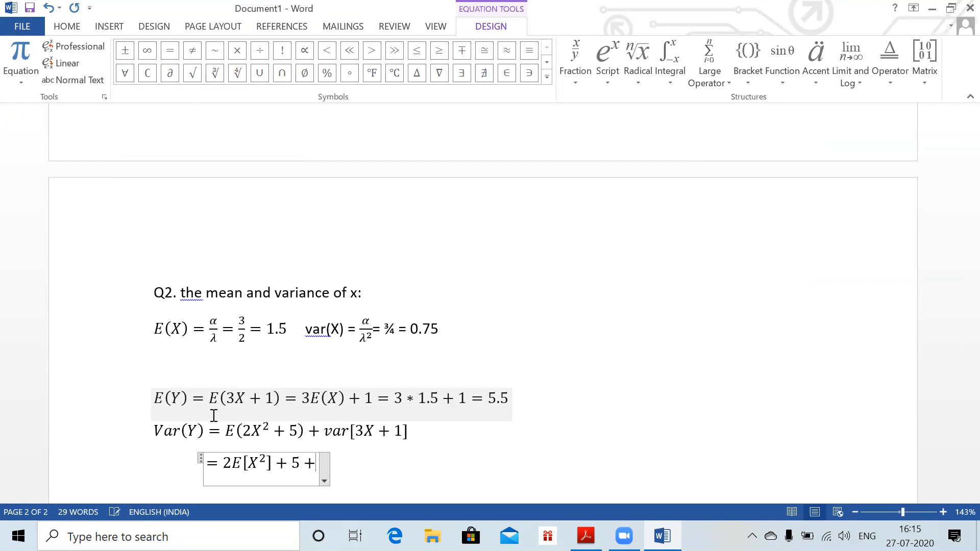
pyautogui.write('9v')
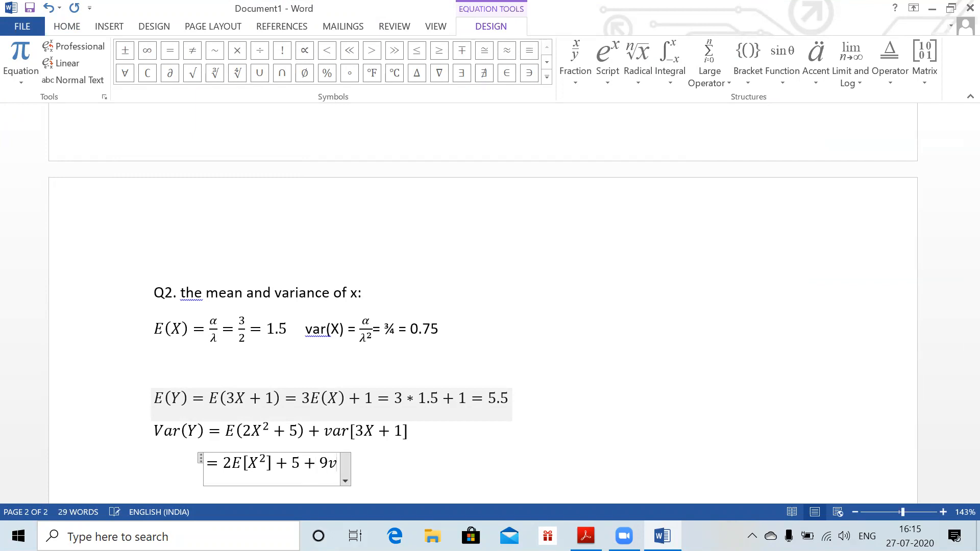
pyautogui.write('ar(X)')
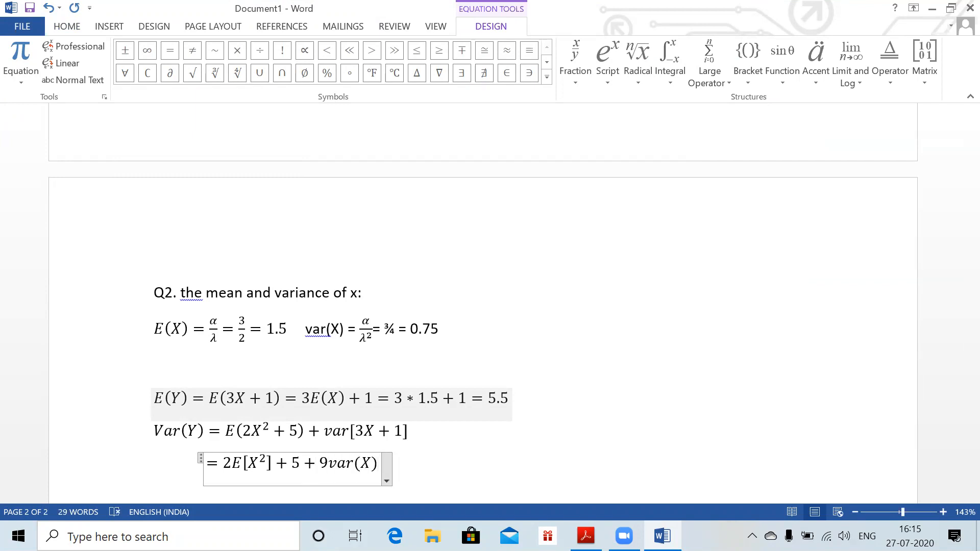
pyautogui.press('Return')
# Start another equation and delete the unwanted '= 2' attempt
pyautogui.hotkey('alt', '=')
pyautogui.write('= 2')
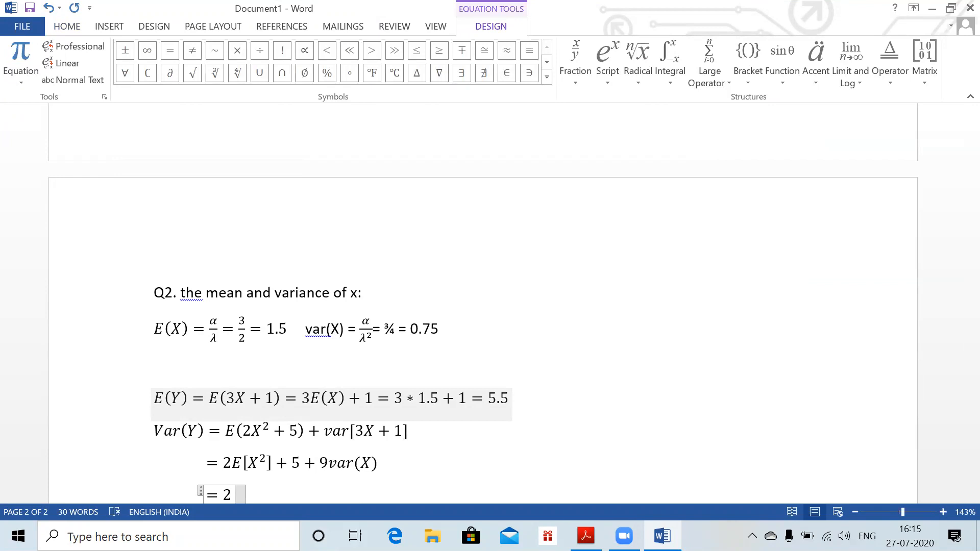
pyautogui.press('BackSpace')
pyautogui.press('BackSpace')
pyautogui.press('BackSpace')
# Add the equation line 2 * (var(X) + E^2(x)) + 9 * 0.75
pyautogui.hotkey('alt', '=')
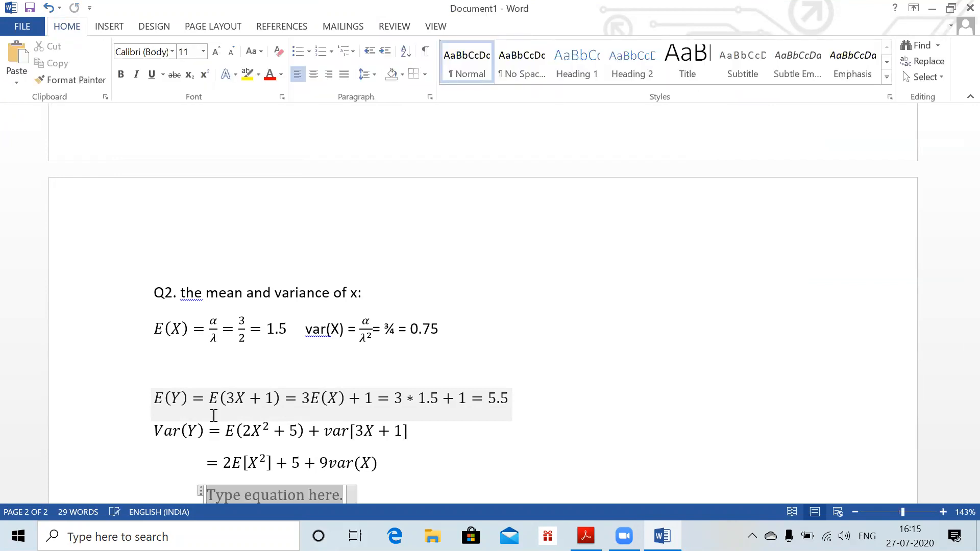
pyautogui.write('2 * (')
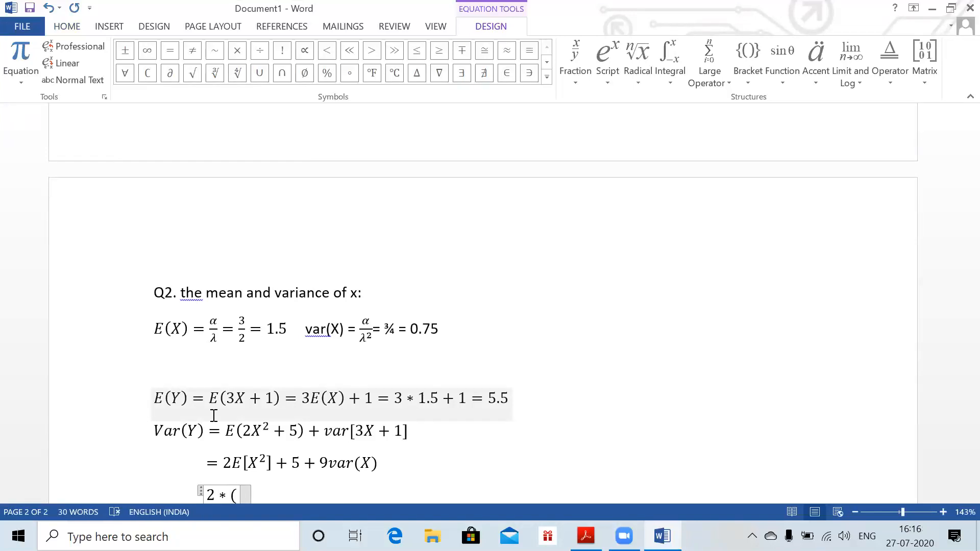
pyautogui.write('var')
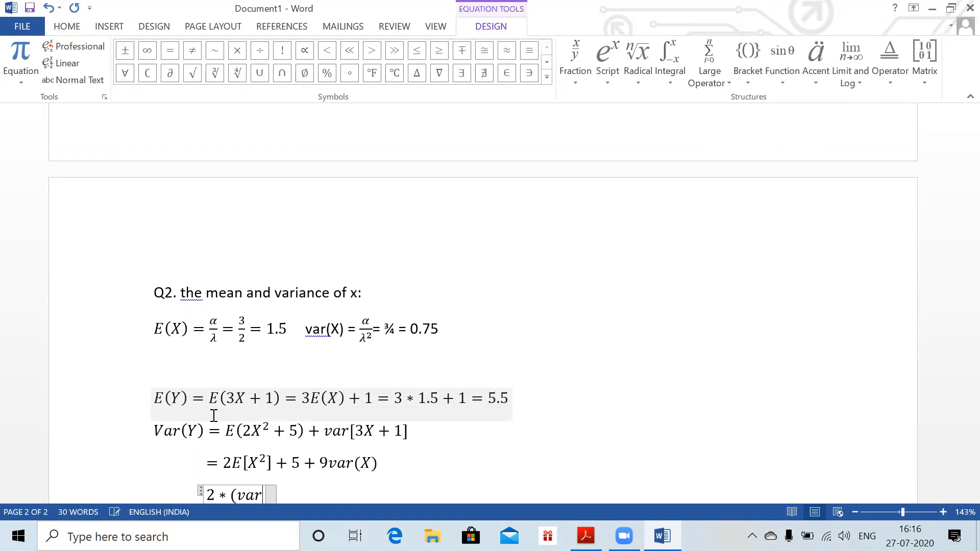
pyautogui.write('(X) +')
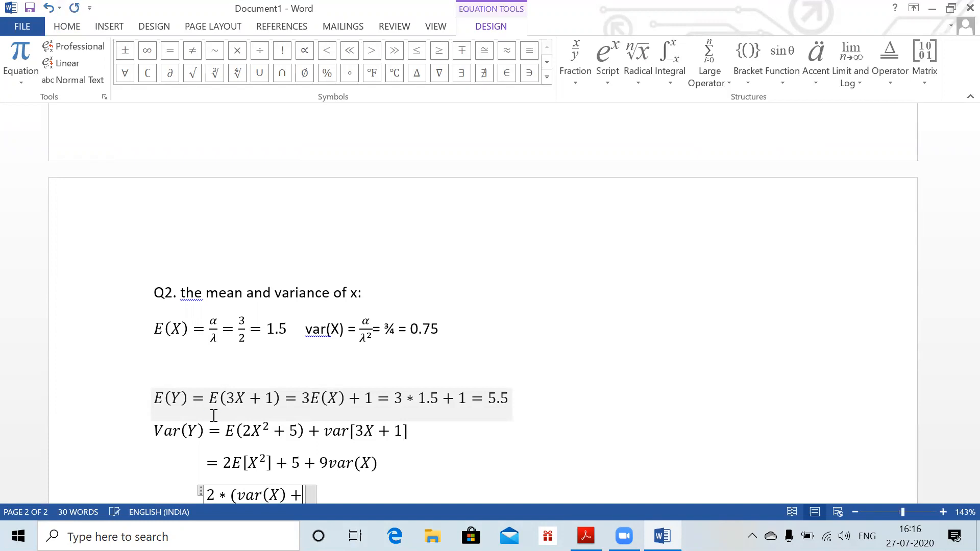
pyautogui.write(' E^2')
pyautogui.write('(x)')
pyautogui.write(') + ')
pyautogui.write('9 ')
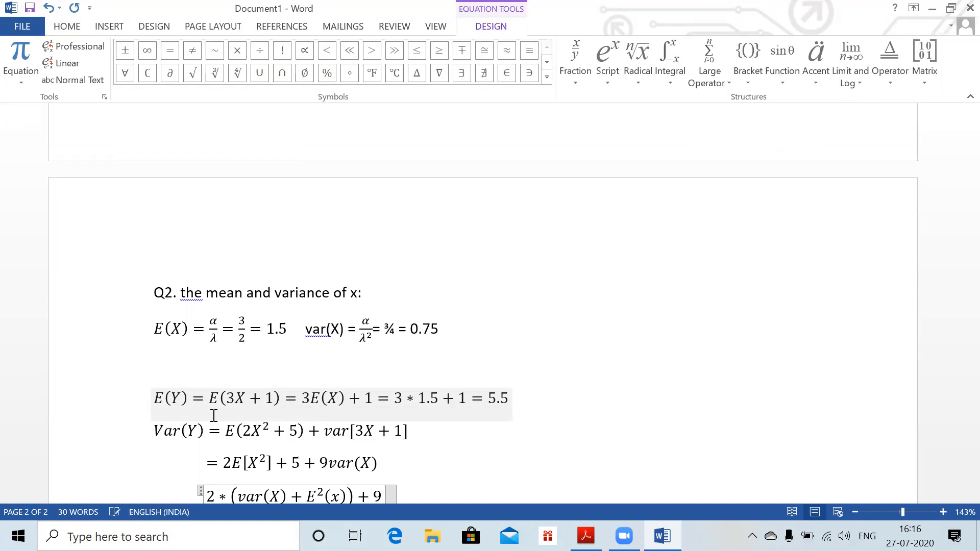
pyautogui.write('* 0.75')
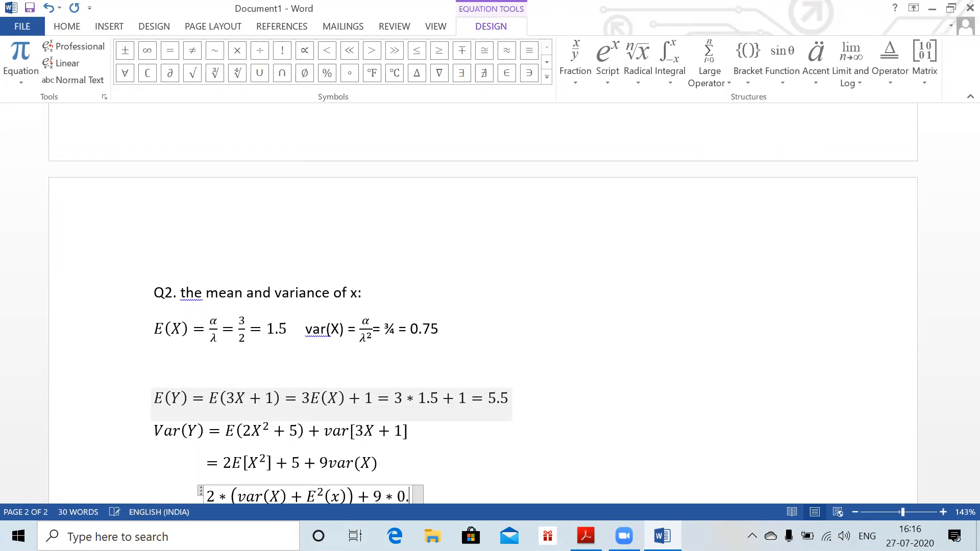
pyautogui.press('Right')
pyautogui.press('Left')
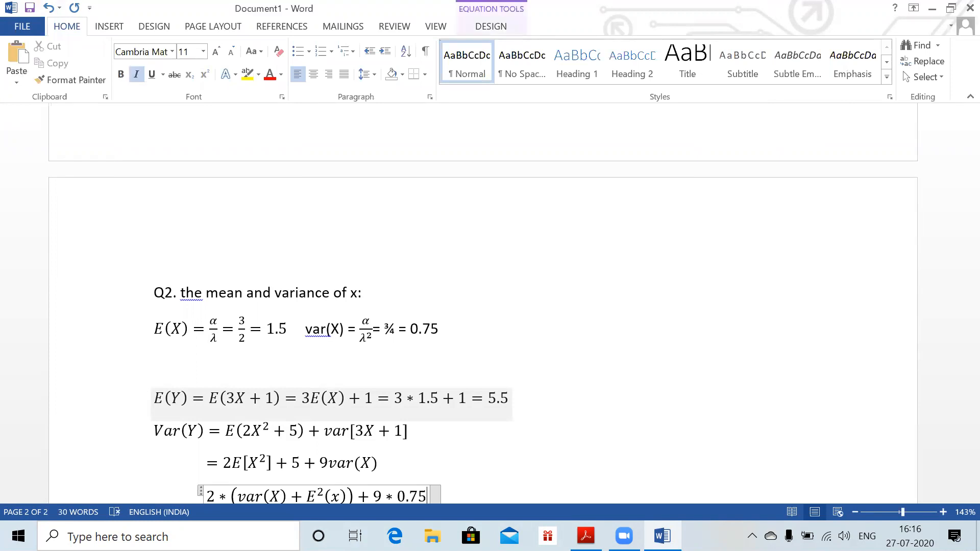
pyautogui.press('Right')
pyautogui.press('Return')
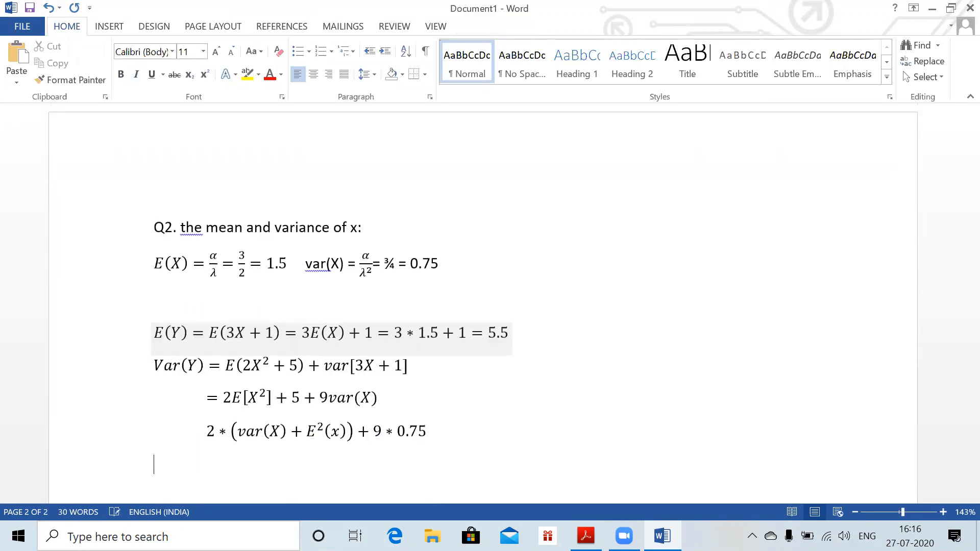
# Indent the next line and insert an empty equation there
pyautogui.press('alt')
pyautogui.press('Tab')
pyautogui.press('Tab')
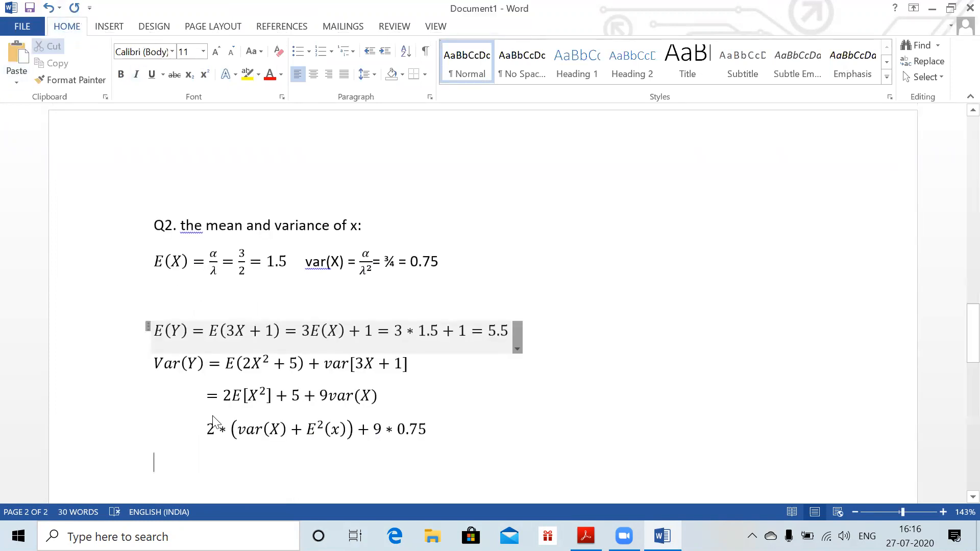
pyautogui.press('Tab')
pyautogui.press('Escape')
pyautogui.press('Tab')
pyautogui.hotkey('alt', '=')
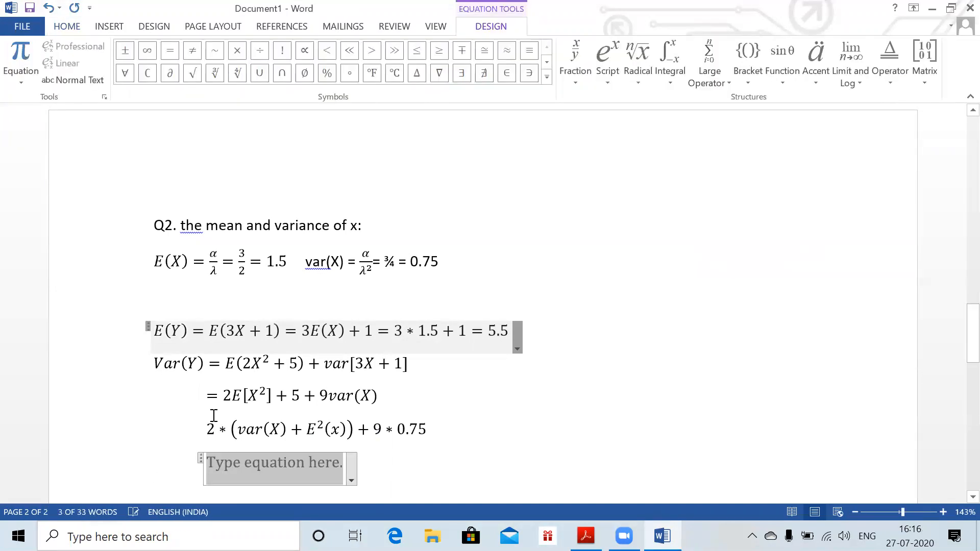
# Begin the final equation as = 6 + 5, correcting the mistyped terms
pyautogui.write('=')
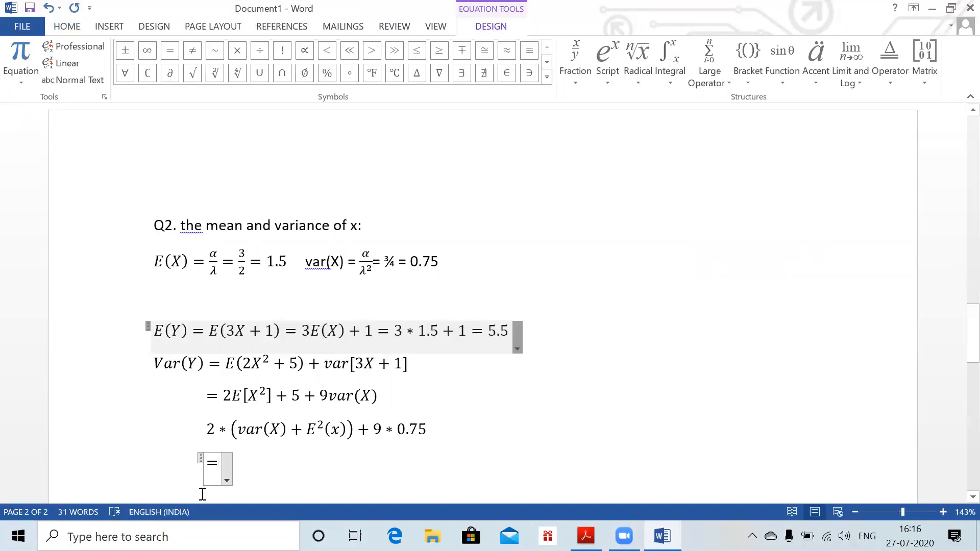
pyautogui.write('4')
pyautogui.press('BackSpace')
pyautogui.write('3 ')
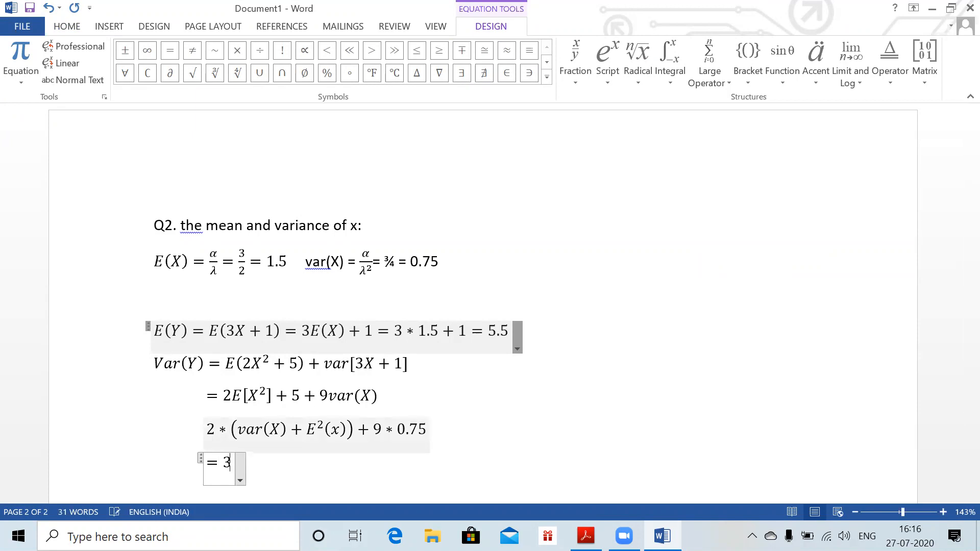
pyautogui.write('+')
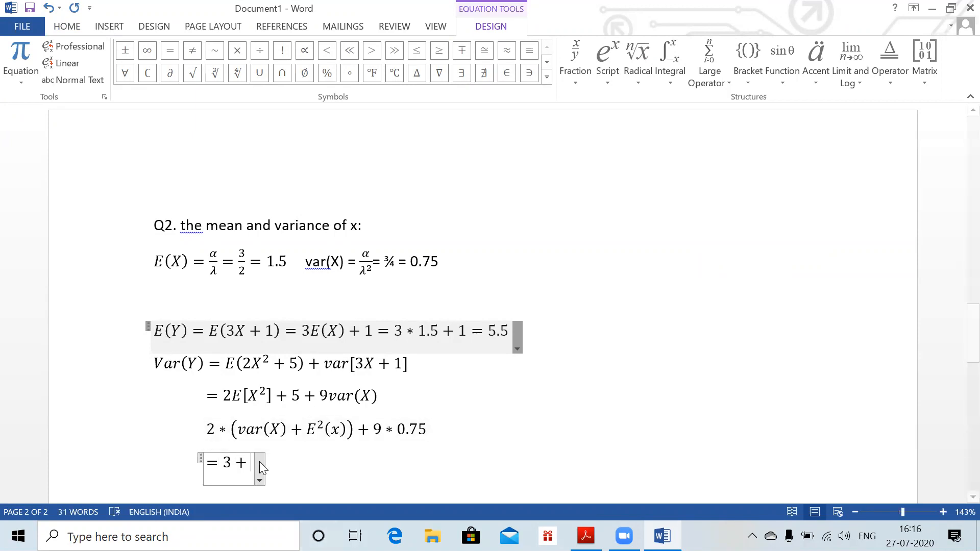
pyautogui.press('BackSpace')
pyautogui.press('BackSpace')
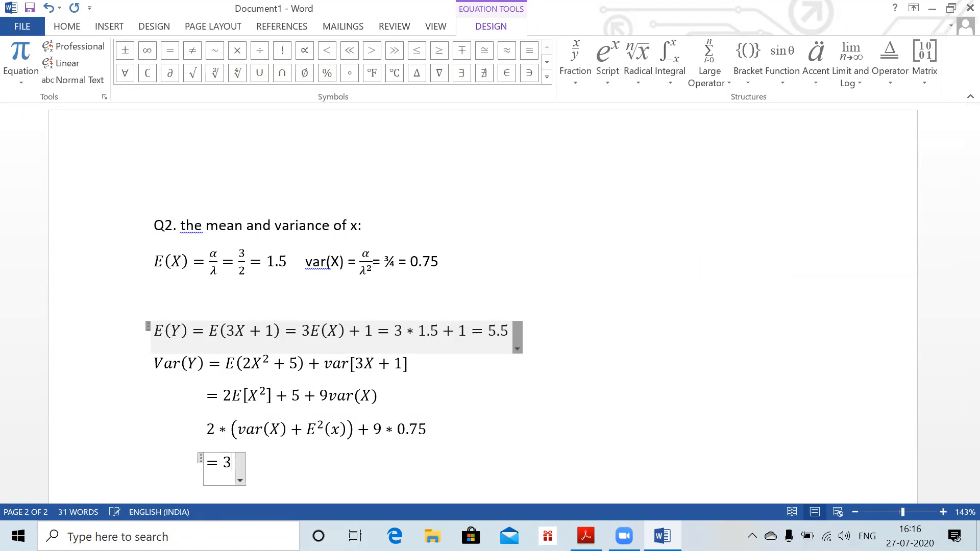
pyautogui.write('6 + 5')
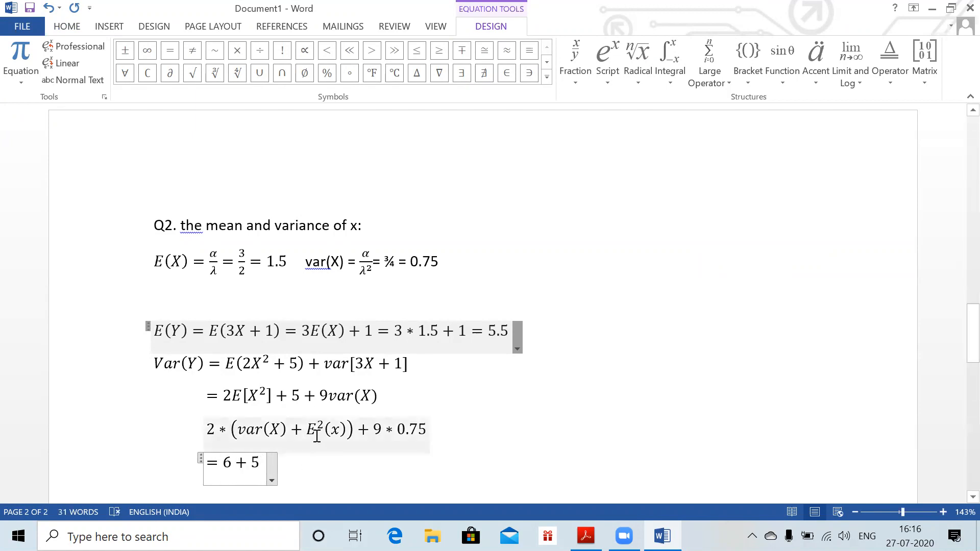
# Insert 5+ before E²(x) in the line above and finish the final line with + 9 * 0.75 = 17.75
pyautogui.click(308, 429)
pyautogui.write('5+')
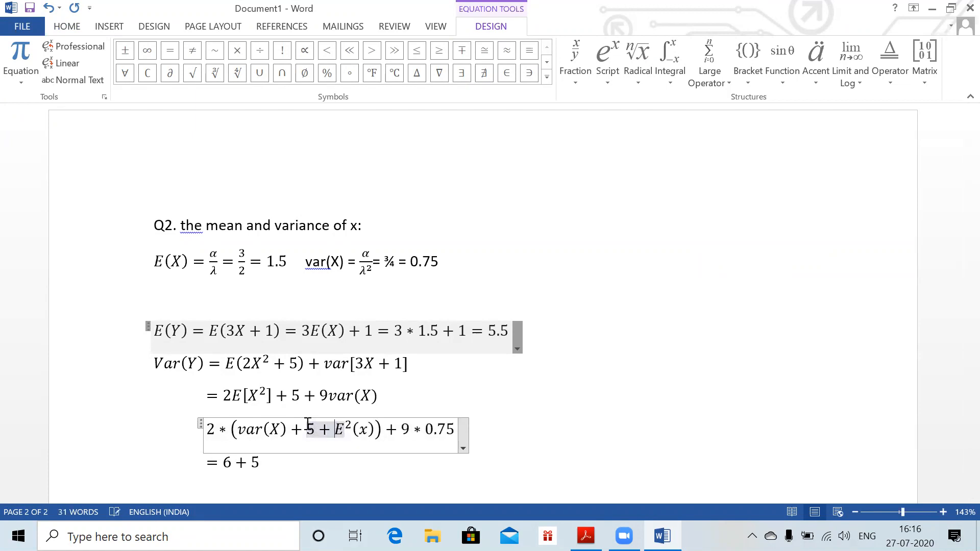
pyautogui.click(257, 465)
pyautogui.write('+')
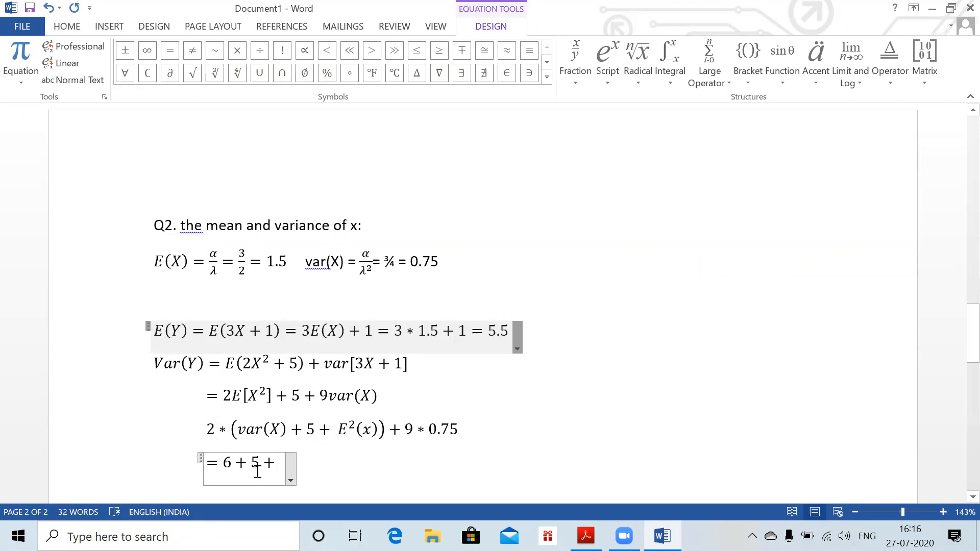
pyautogui.write('9 ')
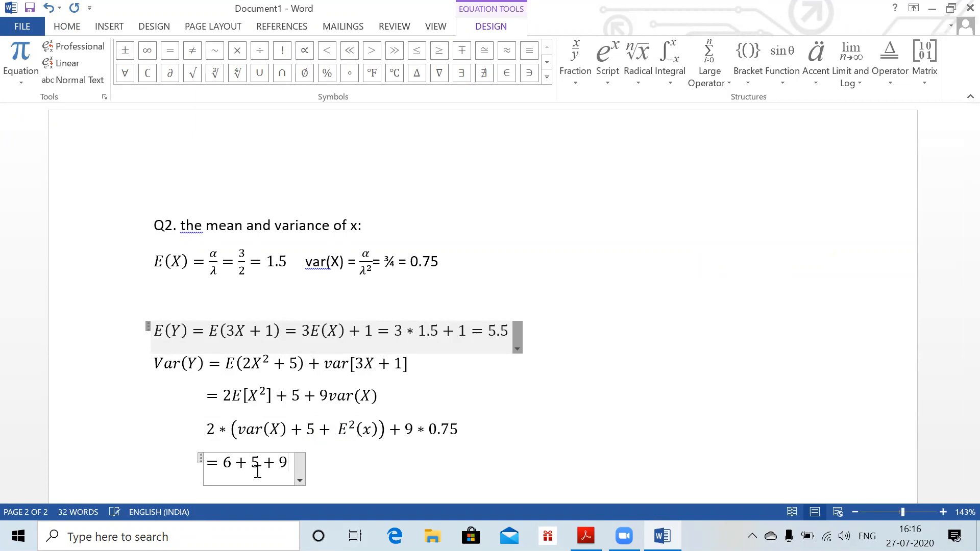
pyautogui.write('* 0.75  = 17.75')
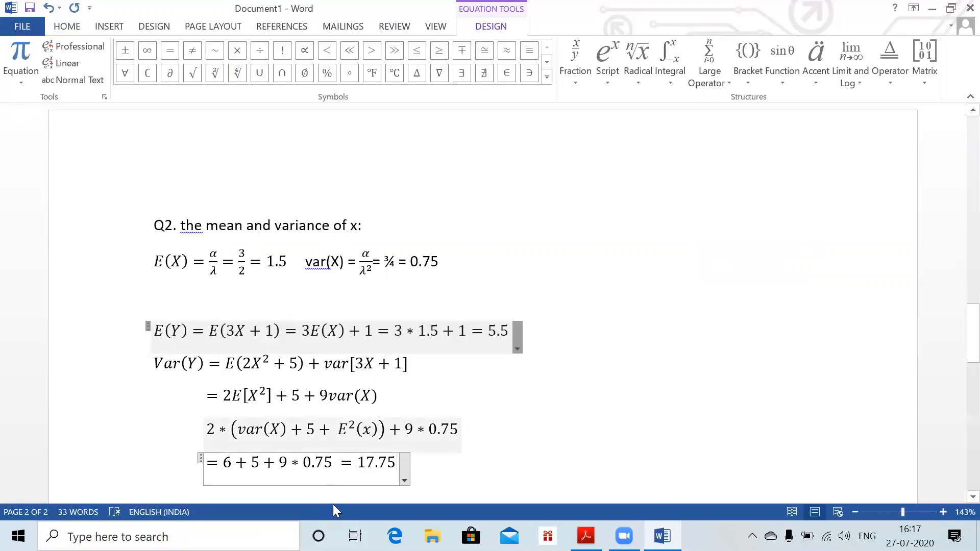
# Leave the finished equation and switch to the CS1 question PDF in Acrobat Reader
pyautogui.click(427, 483)
pyautogui.scroll(-1, 483, 304)
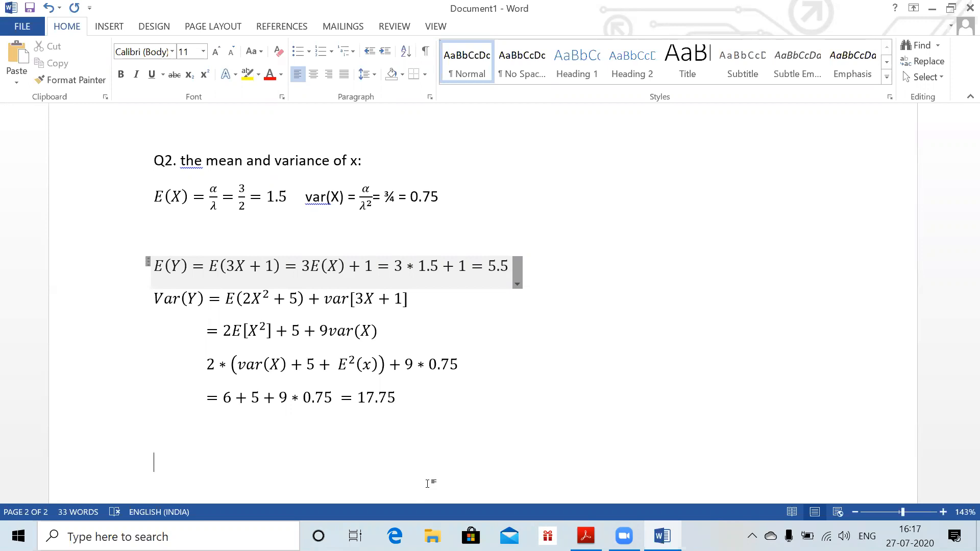
pyautogui.hotkey('alt', 'Tab')
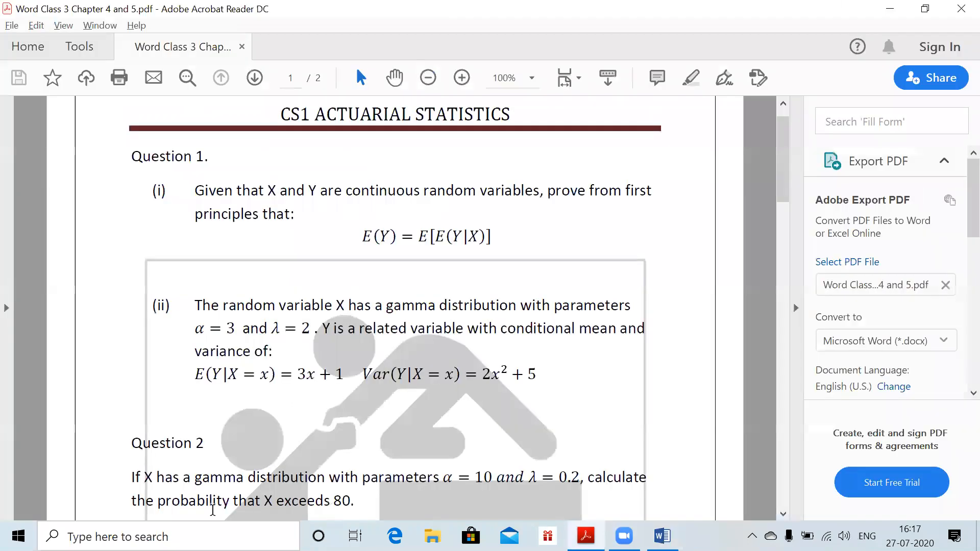
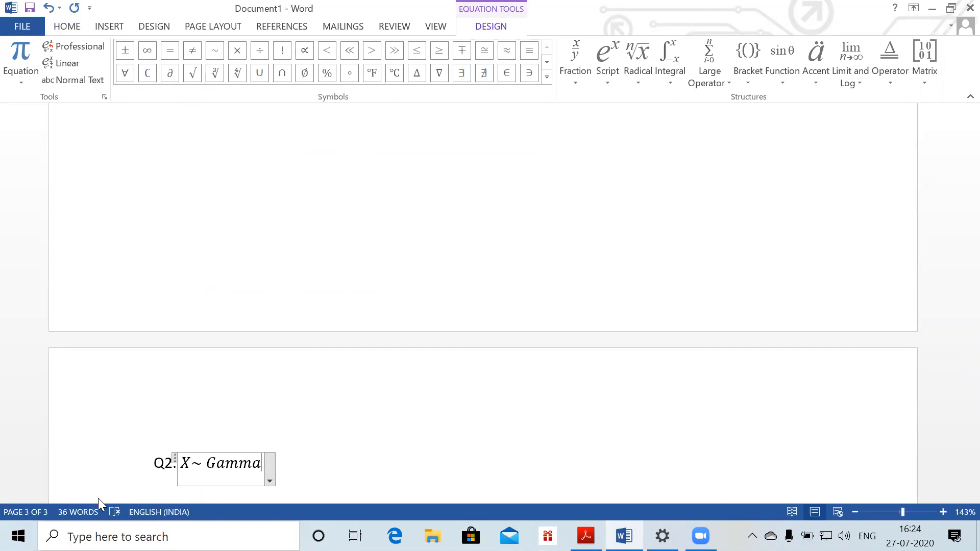
# Complete the distribution as Gamma(10,0.2), correcting the mistyped rate
pyautogui.write('(')
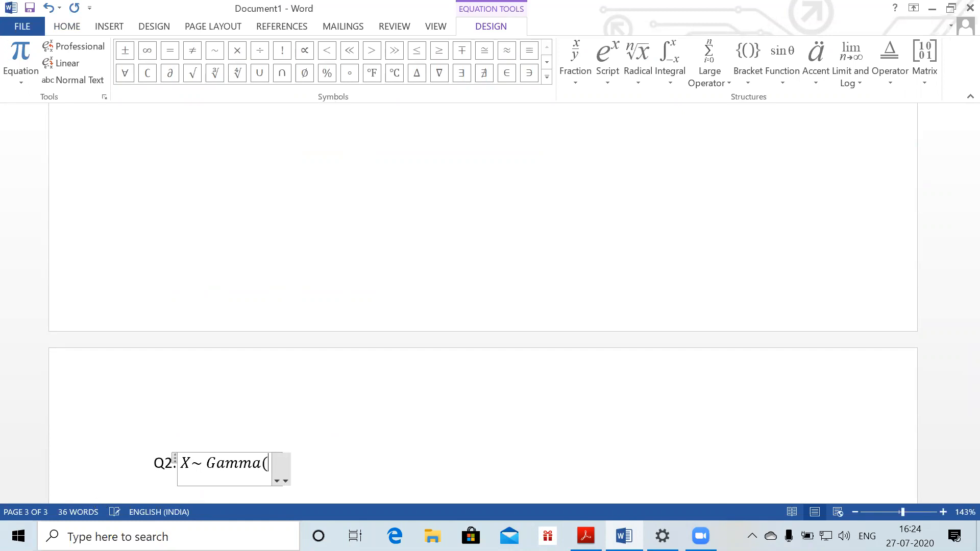
pyautogui.write('10,0.3')
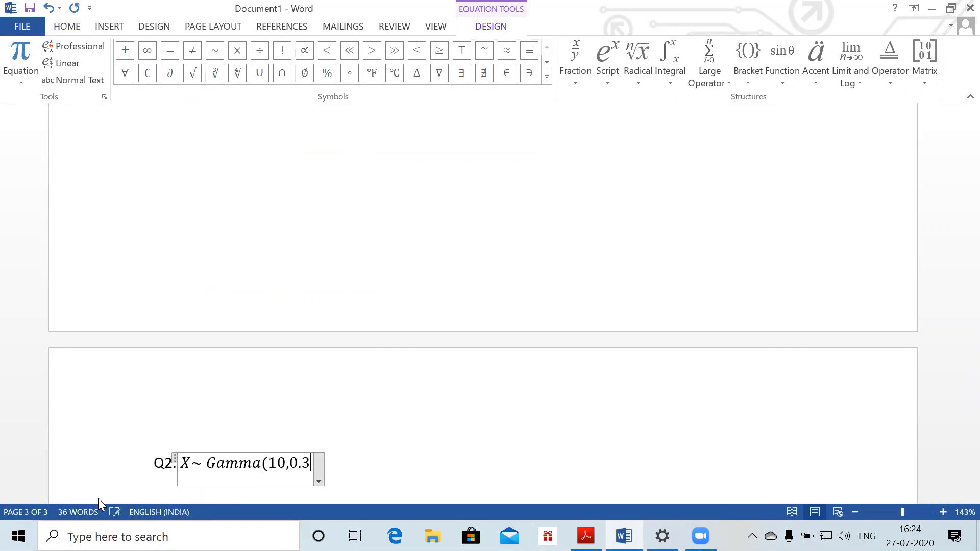
pyautogui.press('BackSpace')
pyautogui.write('2)')
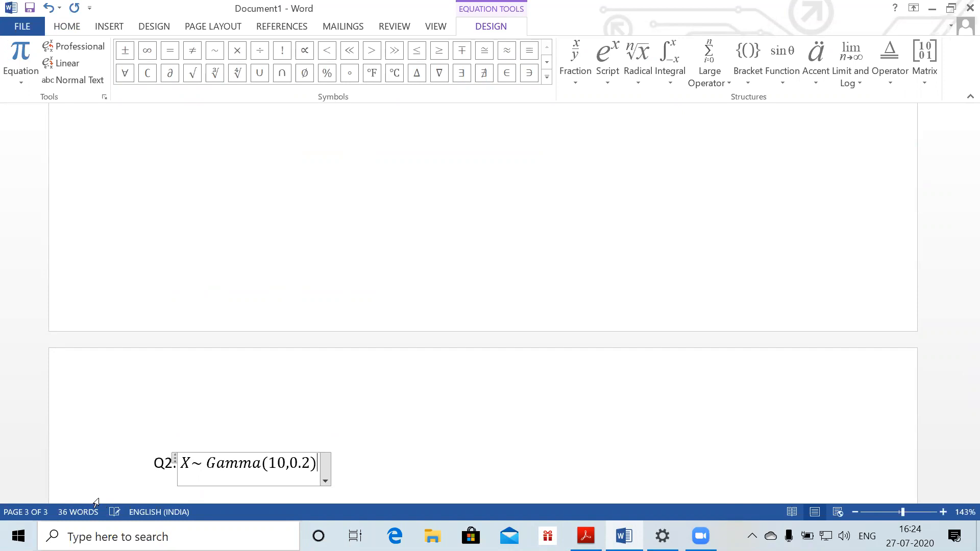
pyautogui.press('Right')
# Add a new line with the equation E(X) = 10/0.2 = 50, followed by ', var(X) ='
pyautogui.press('Return')
pyautogui.hotkey('alt', '=')
pyautogui.write('E(X)')
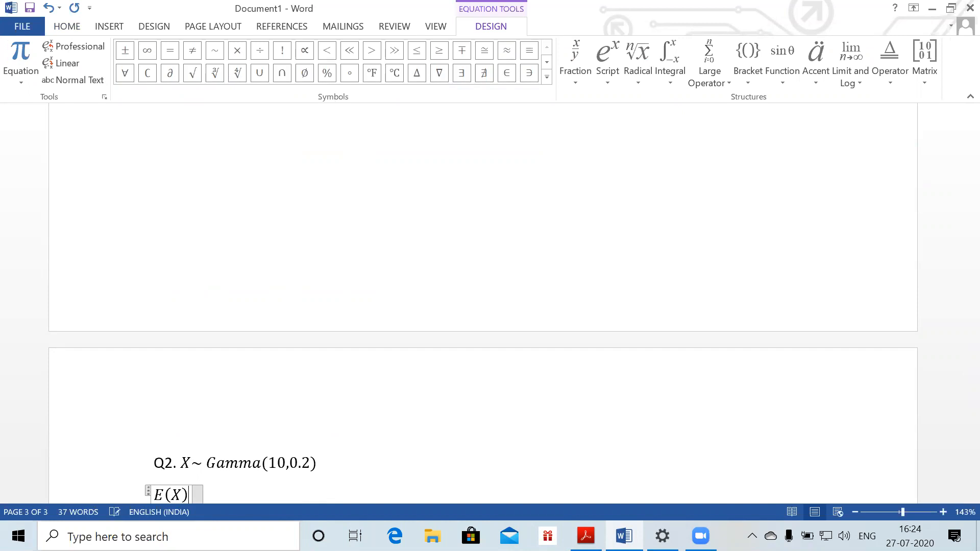
pyautogui.write('=10/0')
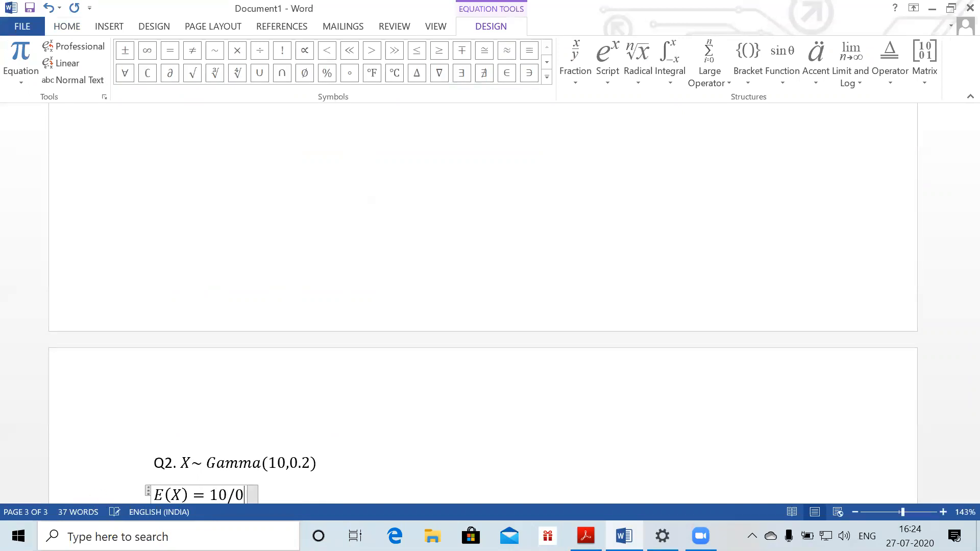
pyautogui.write('.2 =')
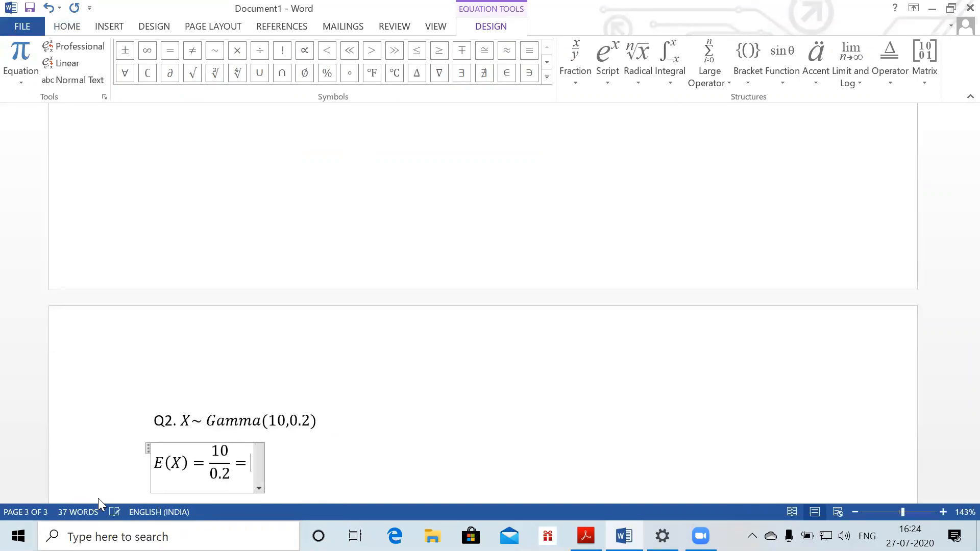
pyautogui.write('50')
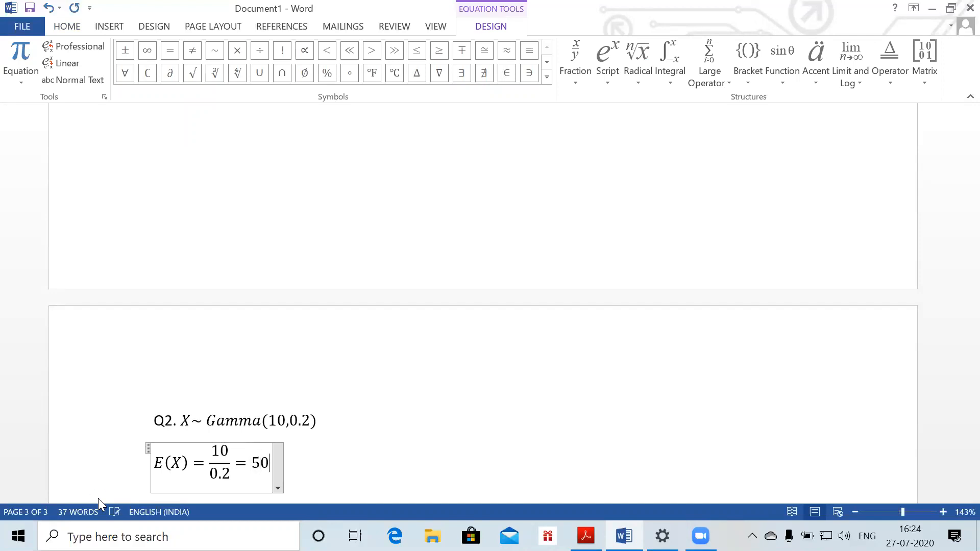
pyautogui.press('Right')
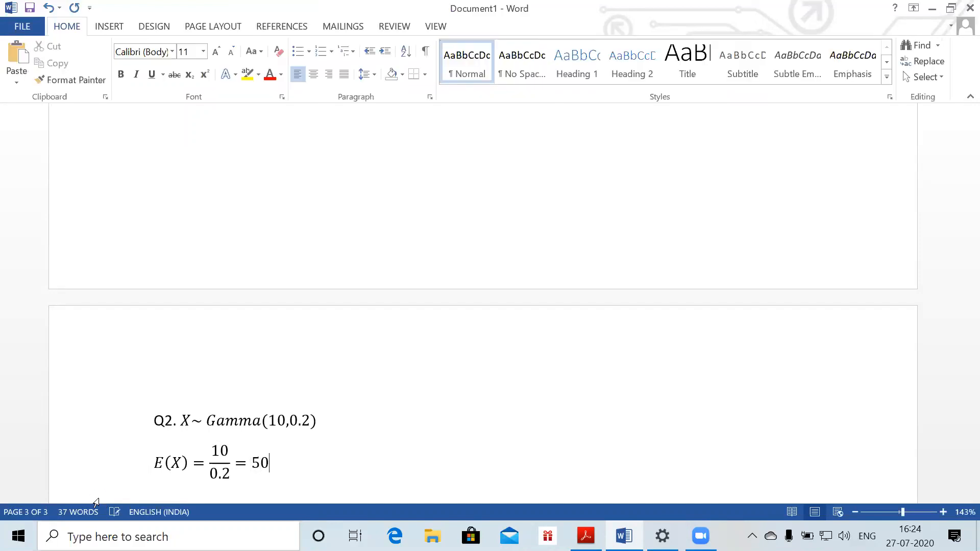
pyautogui.write(', var')
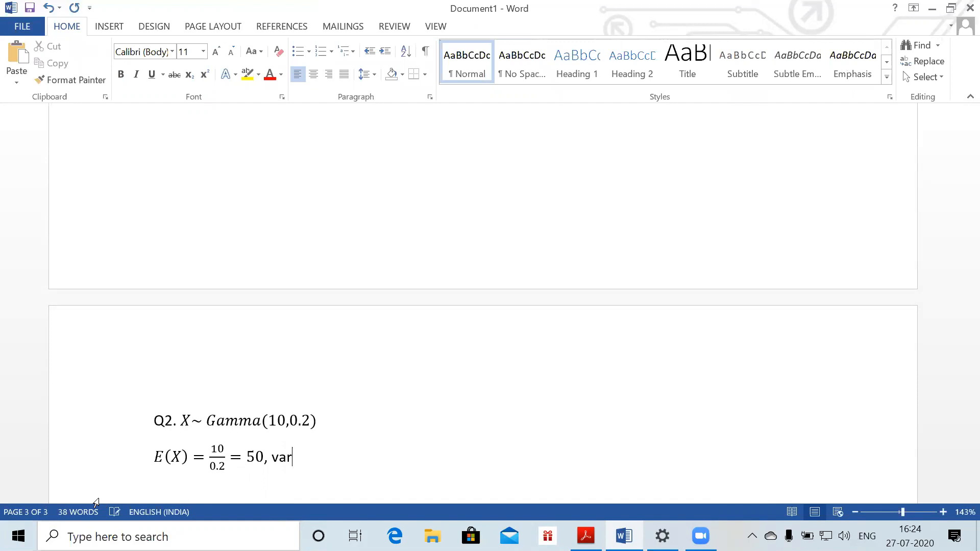
pyautogui.write('(X) =')
# Enter var(X) = 10/0.2² = 250 as an equation, then start a new line 'P(X > 80 ) ='
pyautogui.hotkey('alt', '=')
pyautogui.write('10/(0')
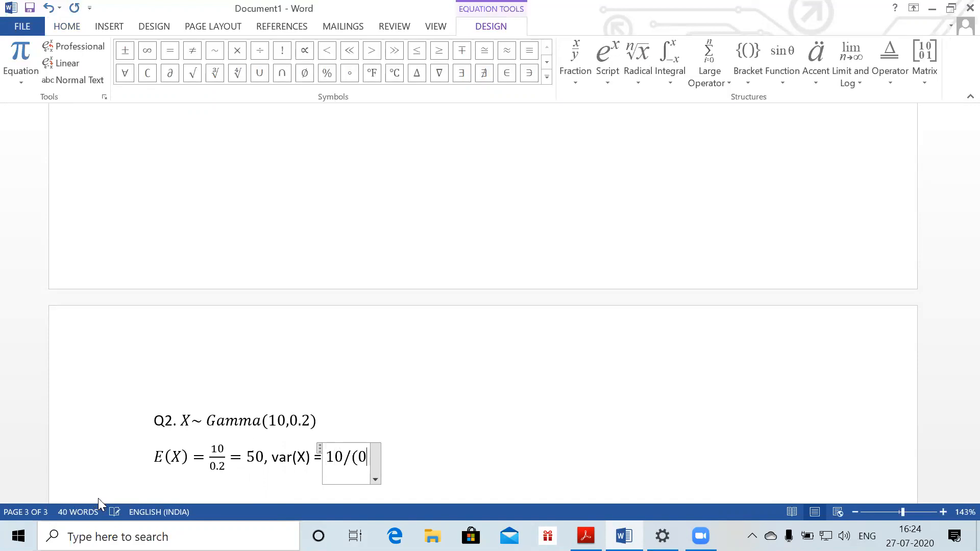
pyautogui.write('.2^2')
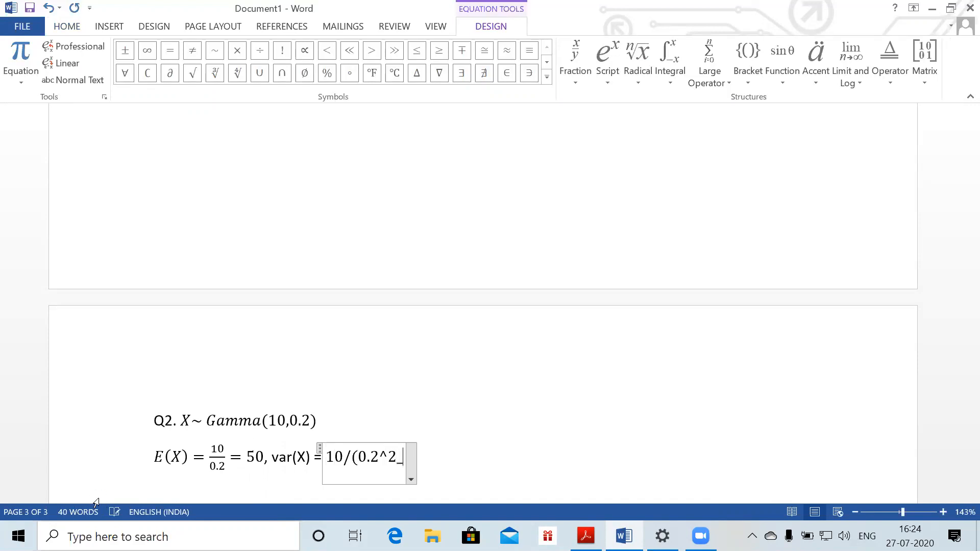
pyautogui.press('BackSpace')
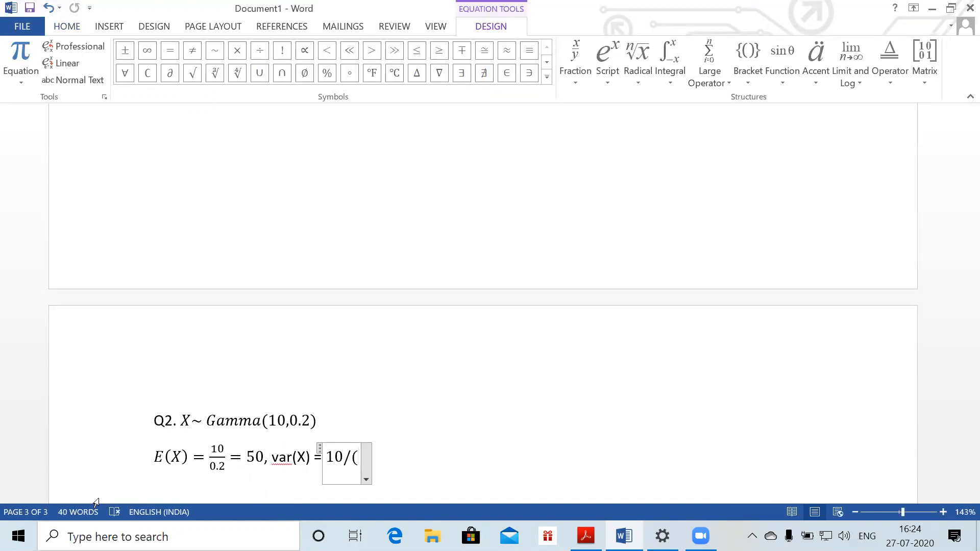
pyautogui.write('0.2^2')
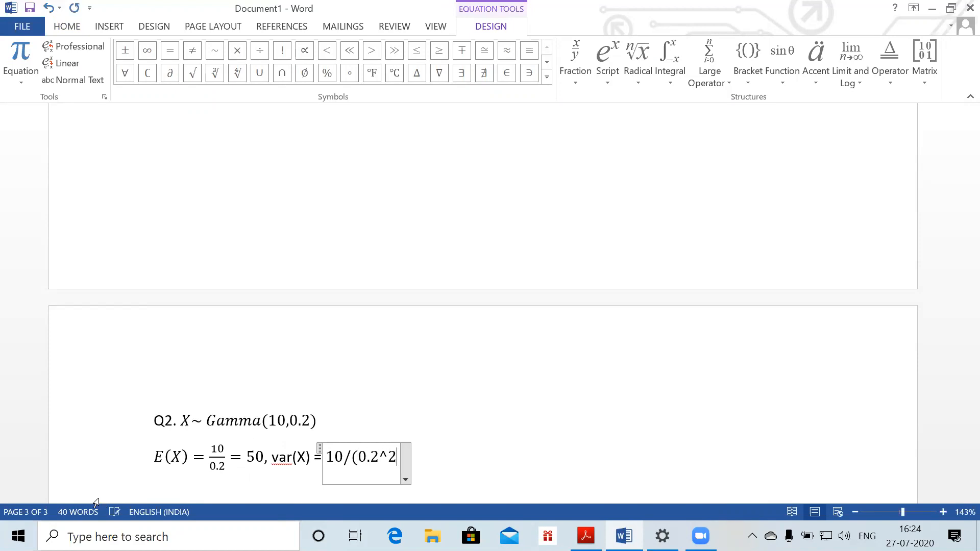
pyautogui.write(') ')
pyautogui.write('=')
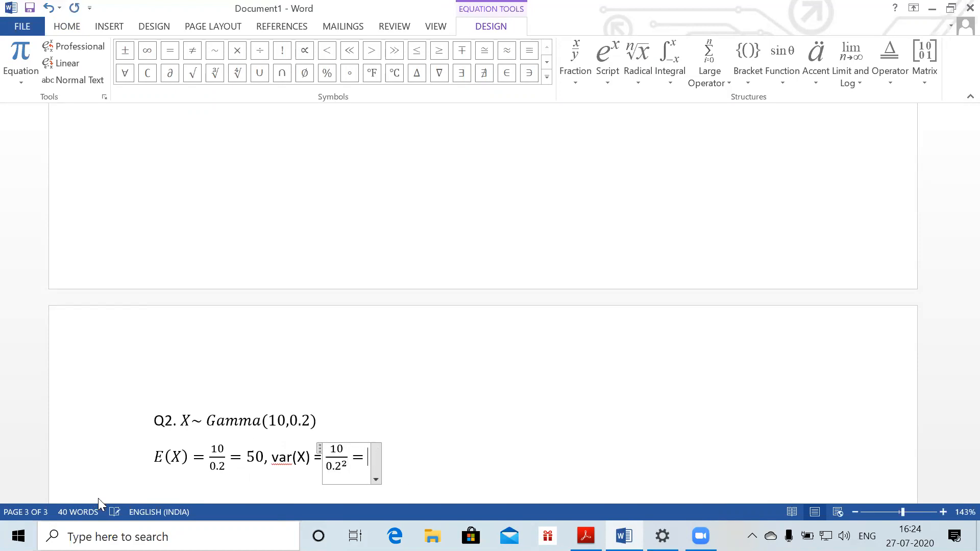
pyautogui.write('250')
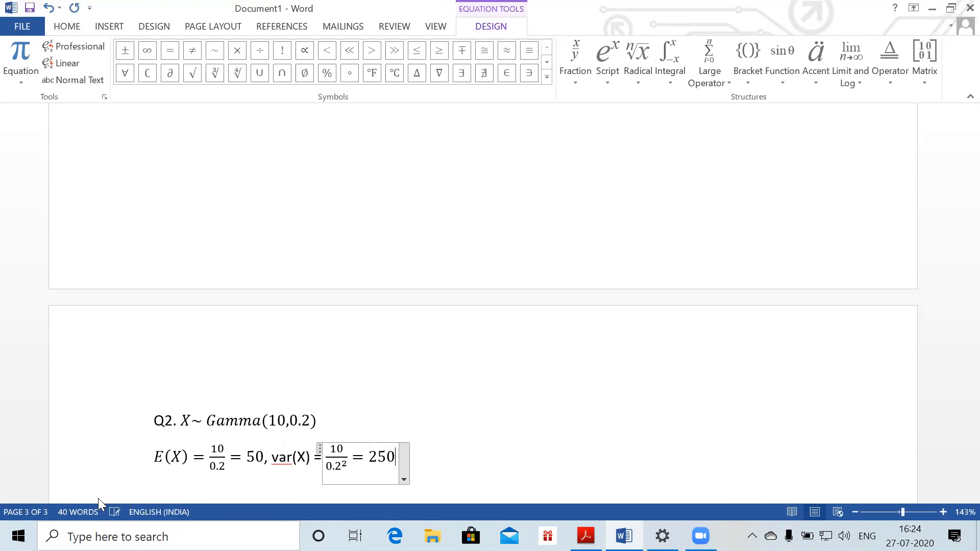
pyautogui.press('Return')
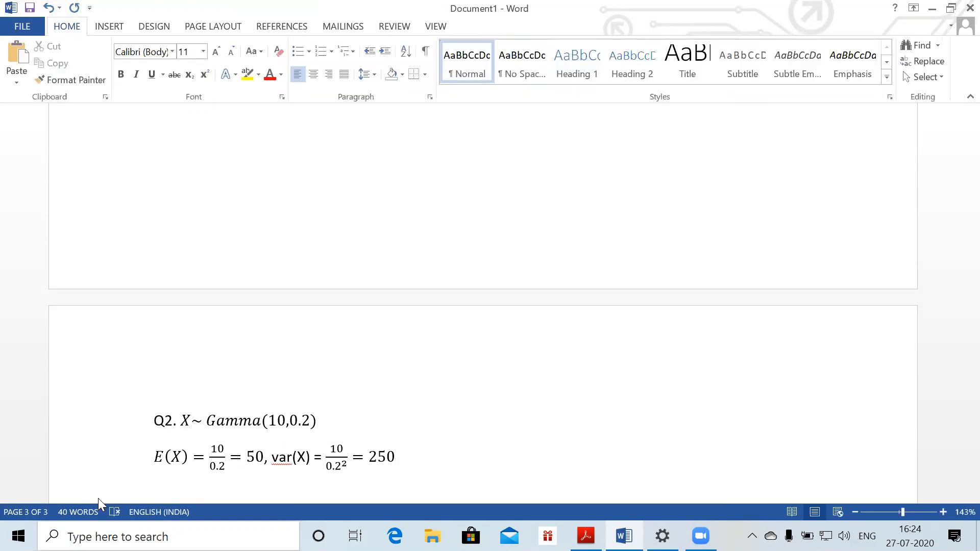
pyautogui.write('P(X > 80 ) =')
# Insert an equation reading P[N(50,250) > 80] = P(Z > (80−50)/√250)
pyautogui.hotkey('alt', '=')
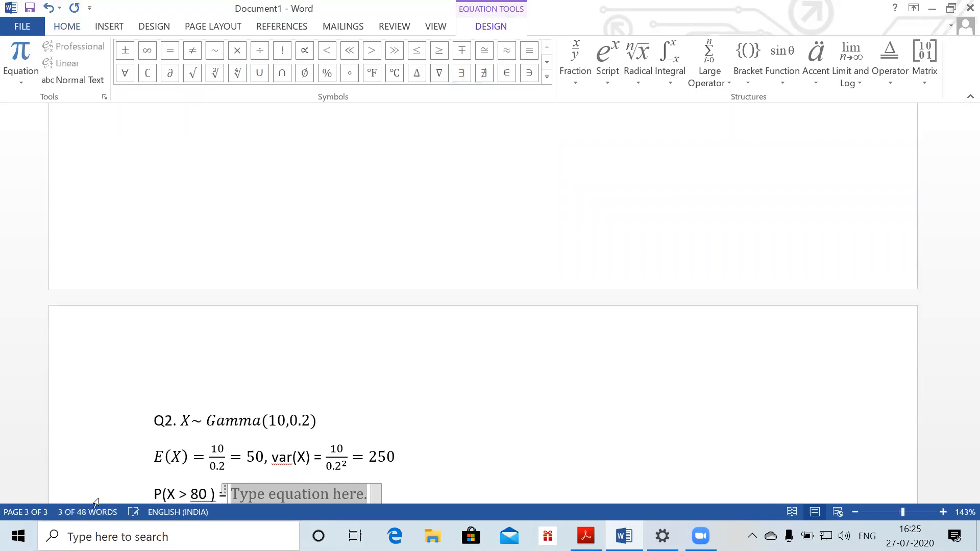
pyautogui.write('P')
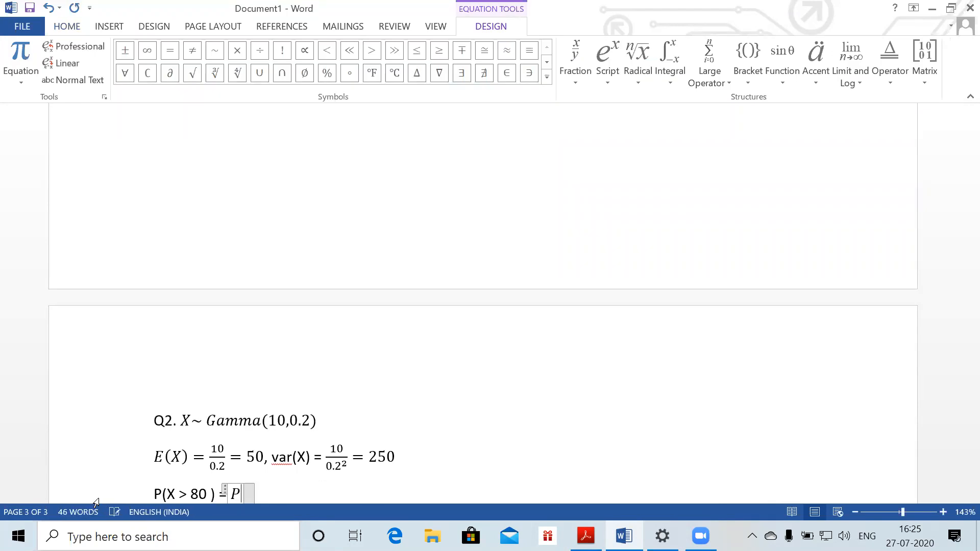
pyautogui.write('[N')
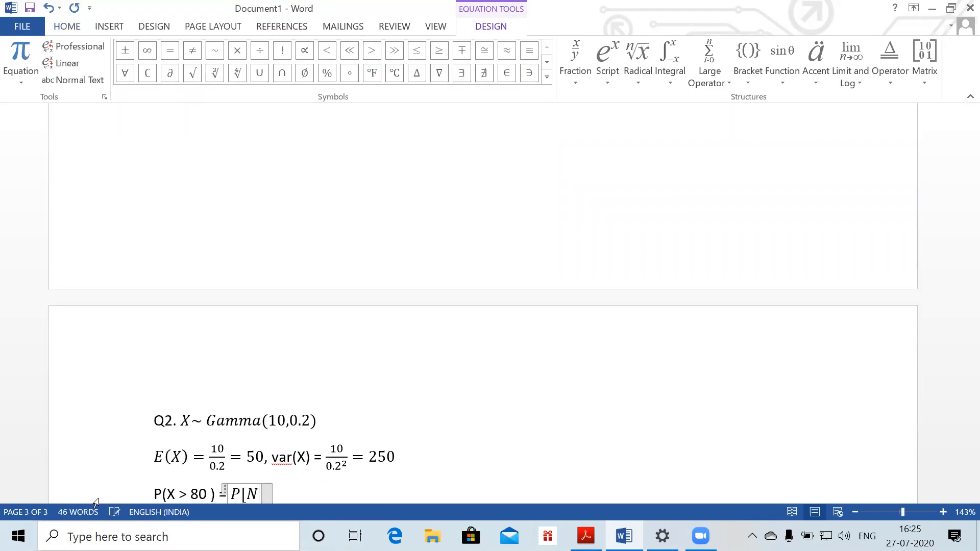
pyautogui.write('(50')
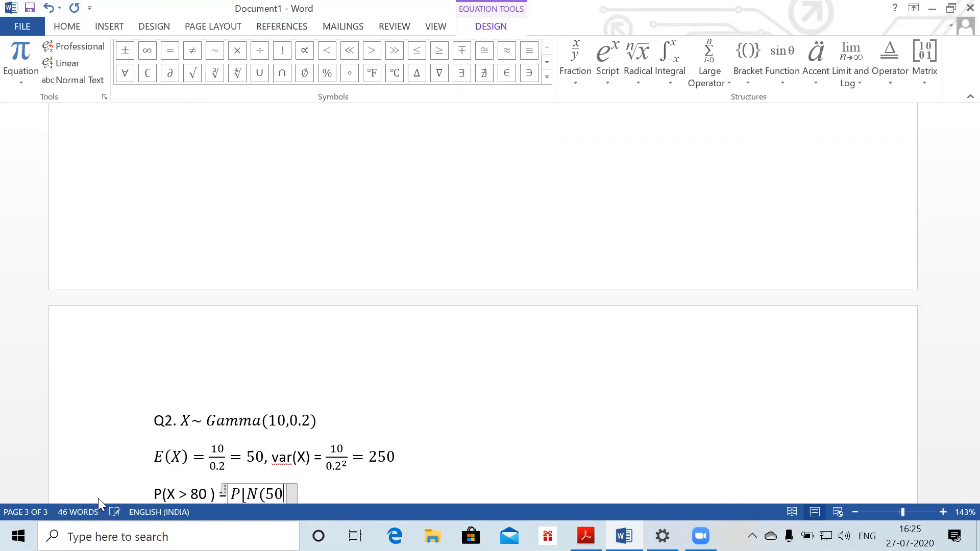
pyautogui.write(',250)')
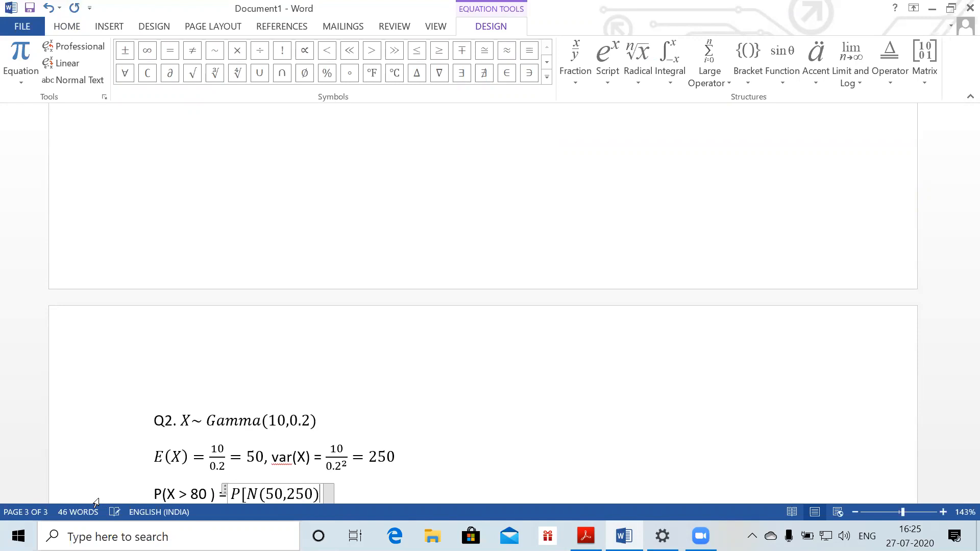
pyautogui.write('>80')
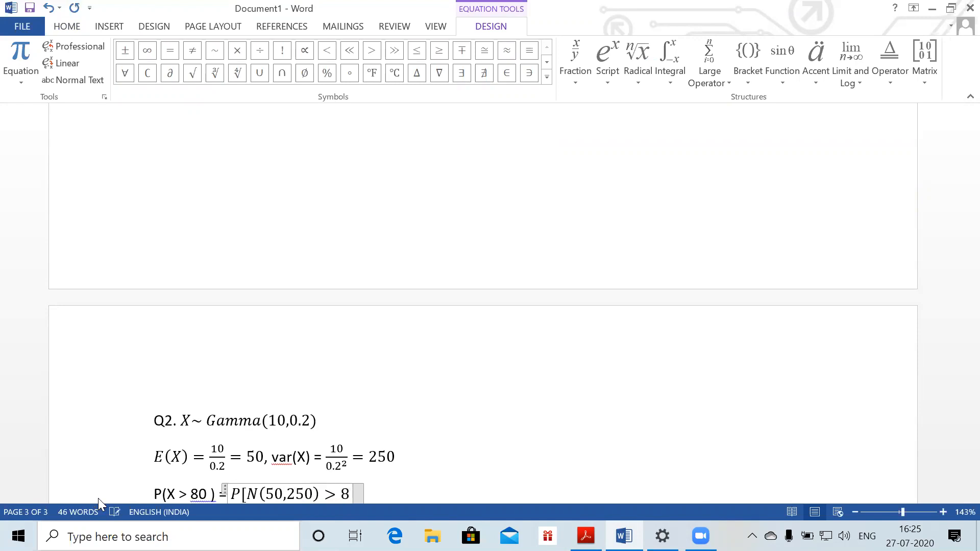
pyautogui.write(']=P')
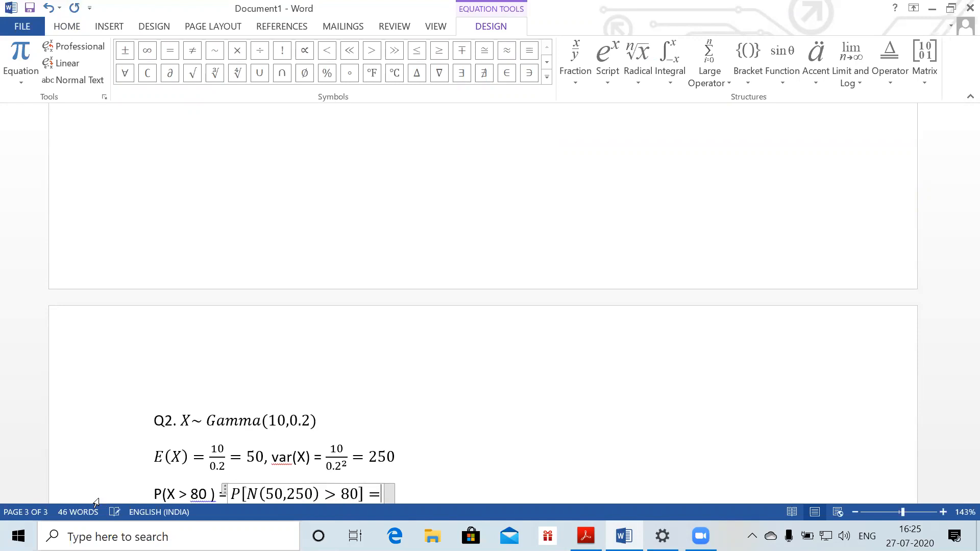
pyautogui.write('(')
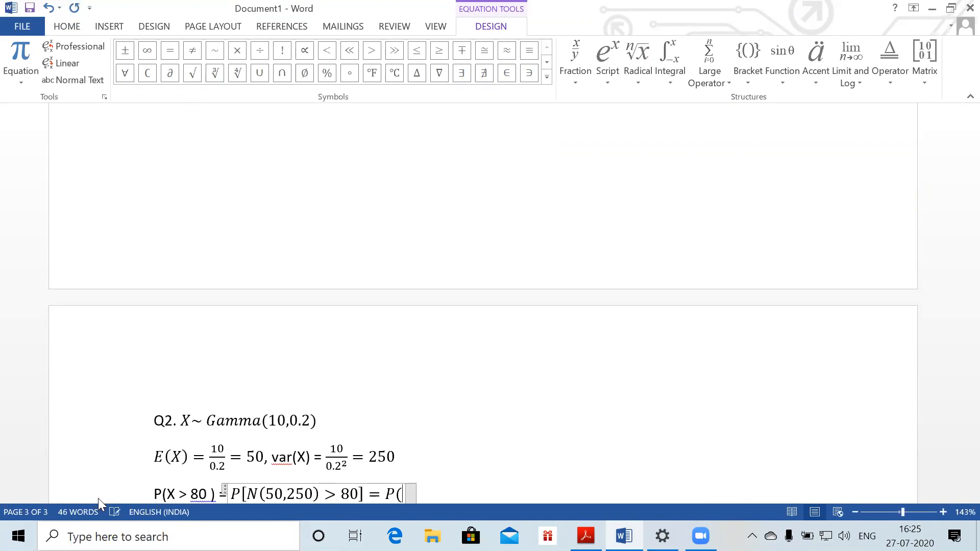
pyautogui.write('Z >')
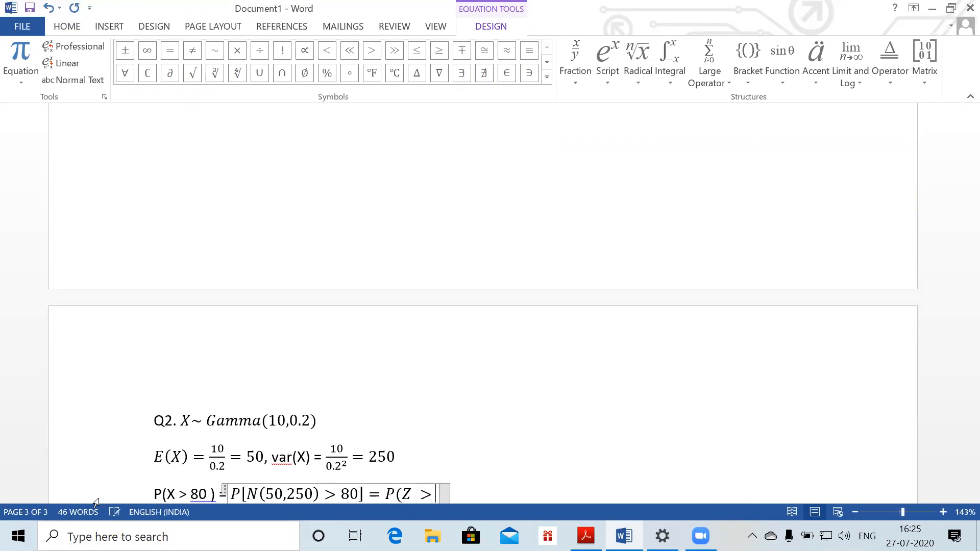
pyautogui.write('(')
pyautogui.write('80 -')
pyautogui.write('50)/')
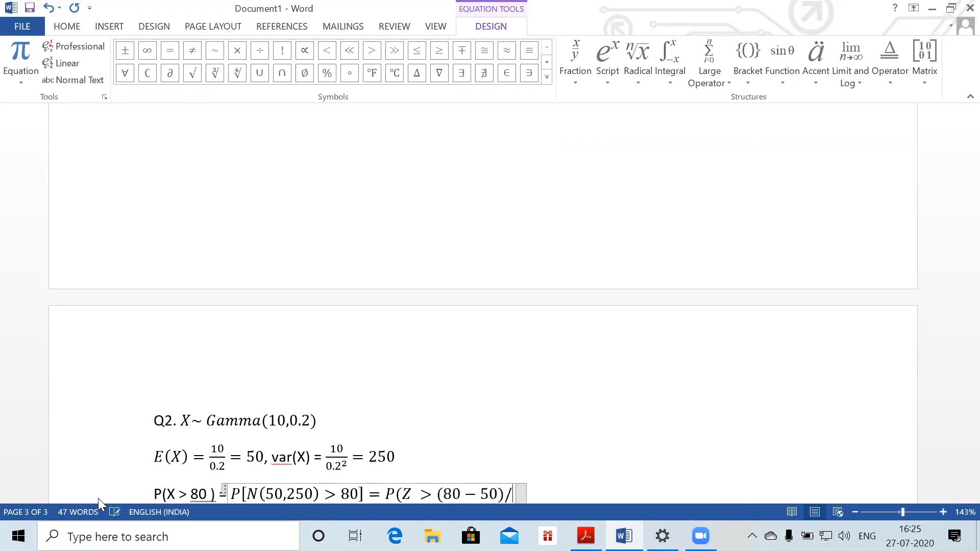
pyautogui.write('\\sqrt(2')
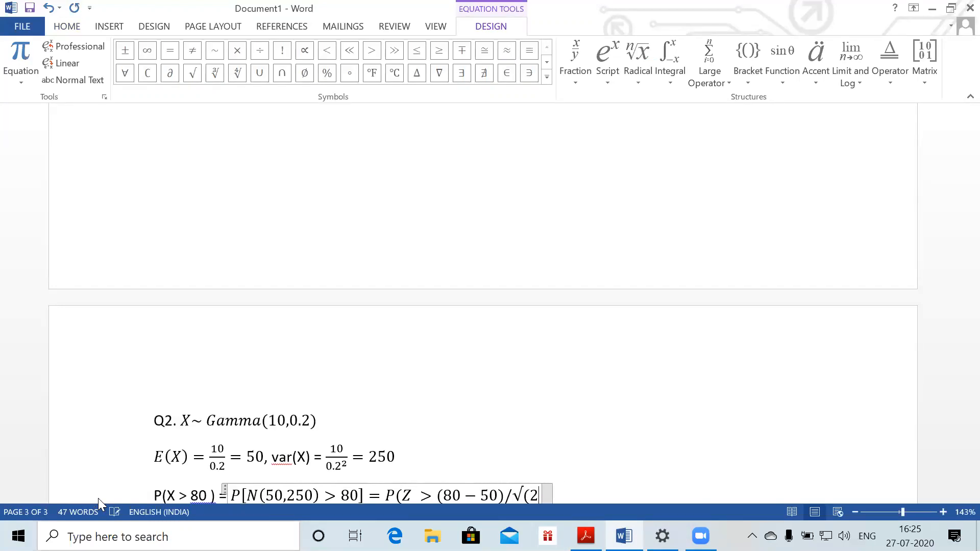
pyautogui.write('50)')
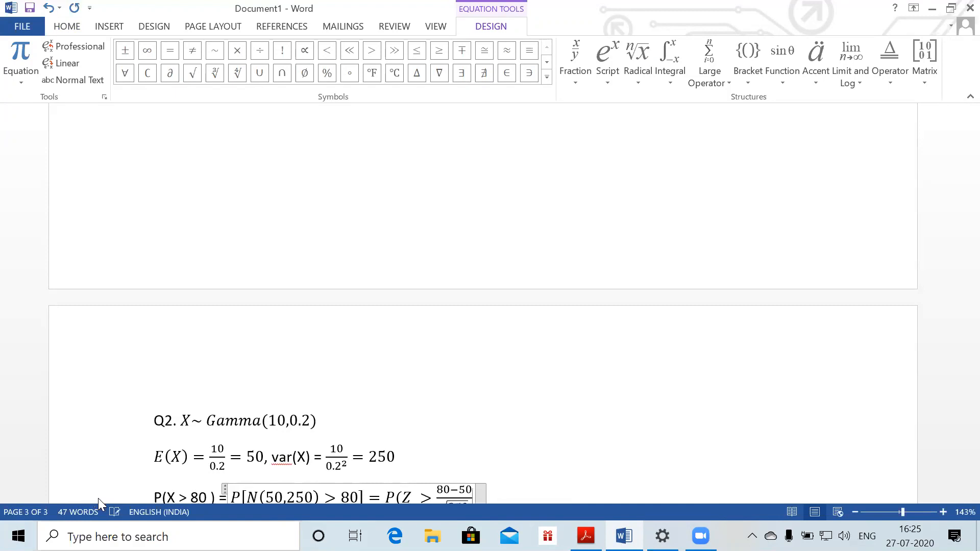
pyautogui.write(' )')
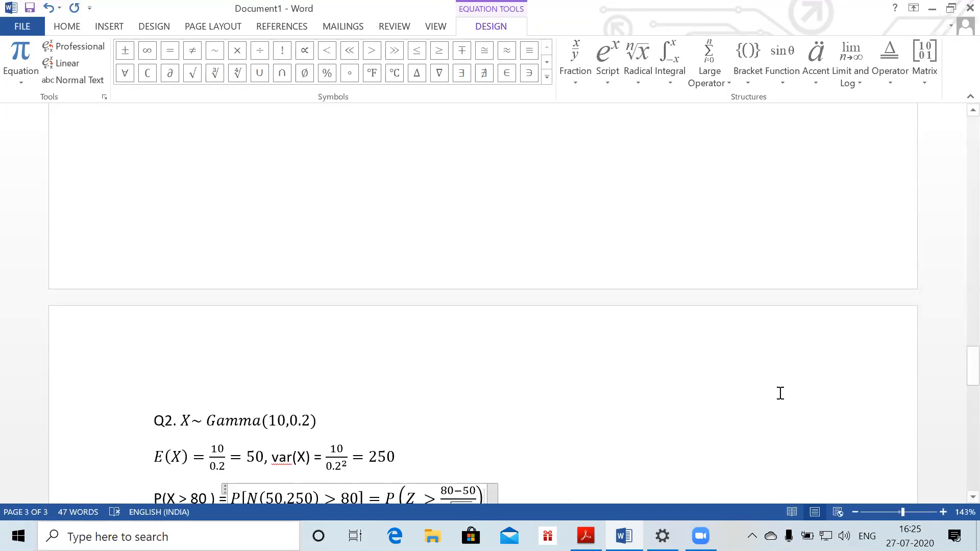
# Continue with = 1 − Z[N(0,1) ≤ 1.89737] = 1 − 0.97111 = 0.02889, then add a (b) line
pyautogui.moveTo(957, 381); pyautogui.dragTo(955, 402)
pyautogui.write('=')
pyautogui.write('1-Z(')
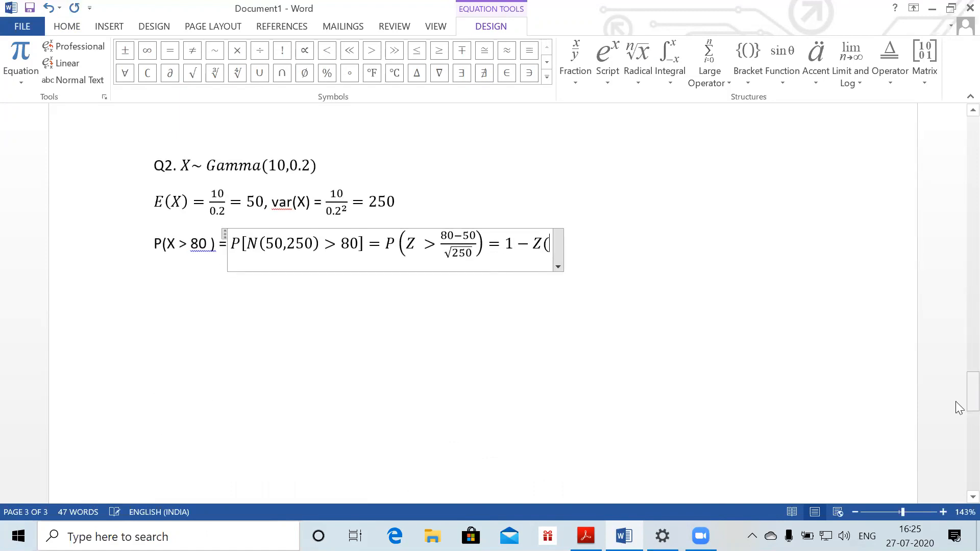
pyautogui.press('BackSpace')
pyautogui.write('[N')
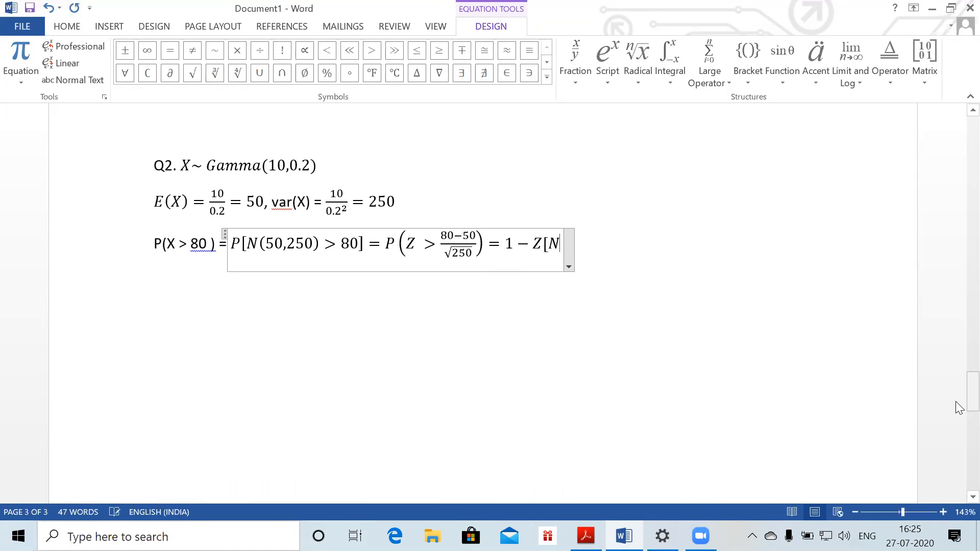
pyautogui.write('(0,1')
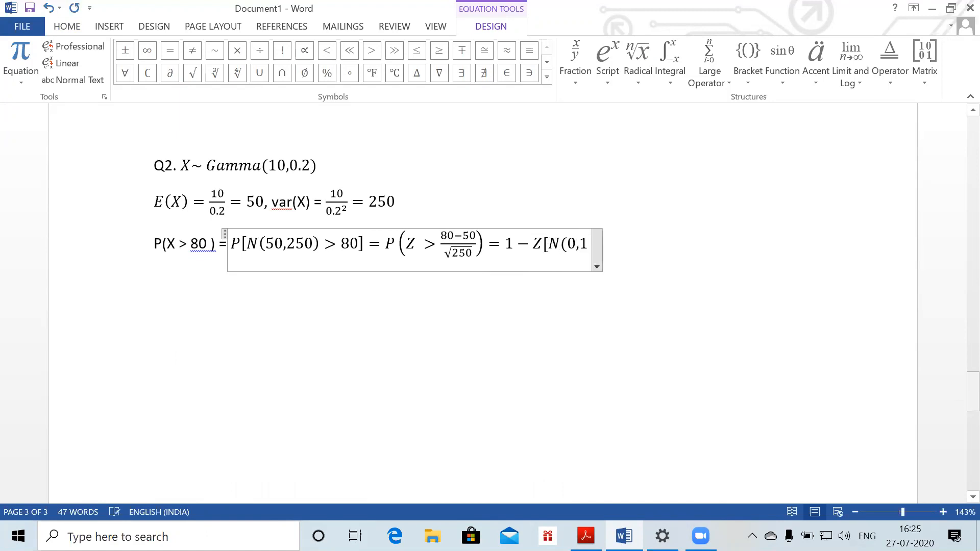
pyautogui.write(')<')
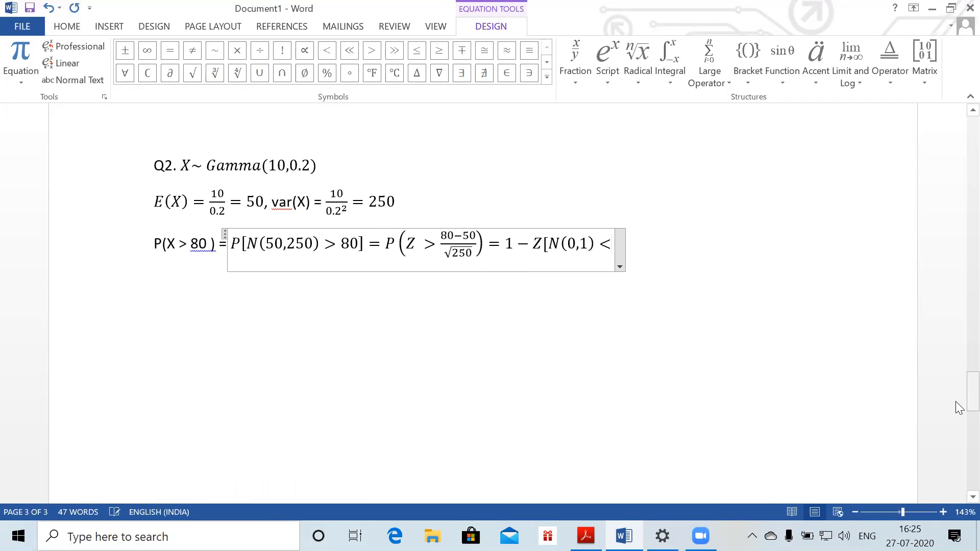
pyautogui.write('= ')
pyautogui.write('1.8')
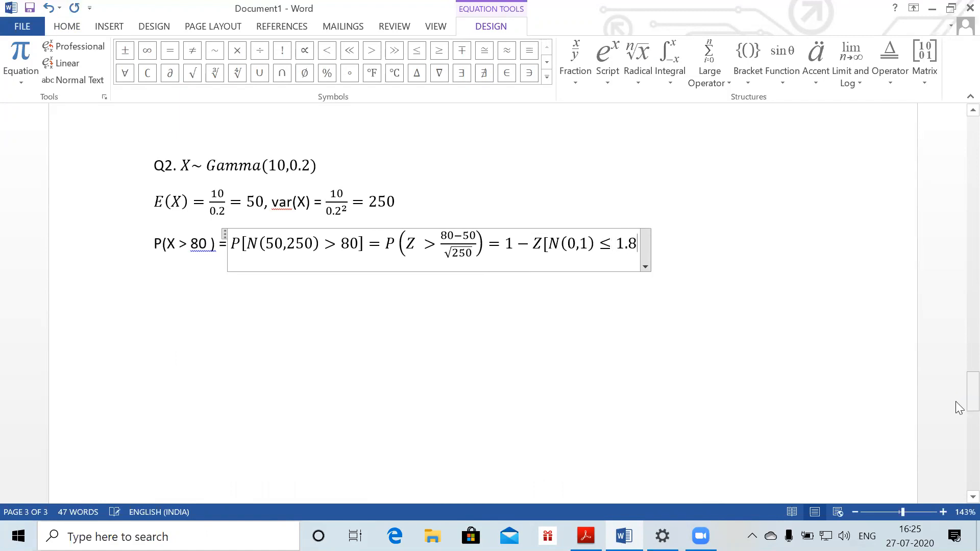
pyautogui.write('9737]')
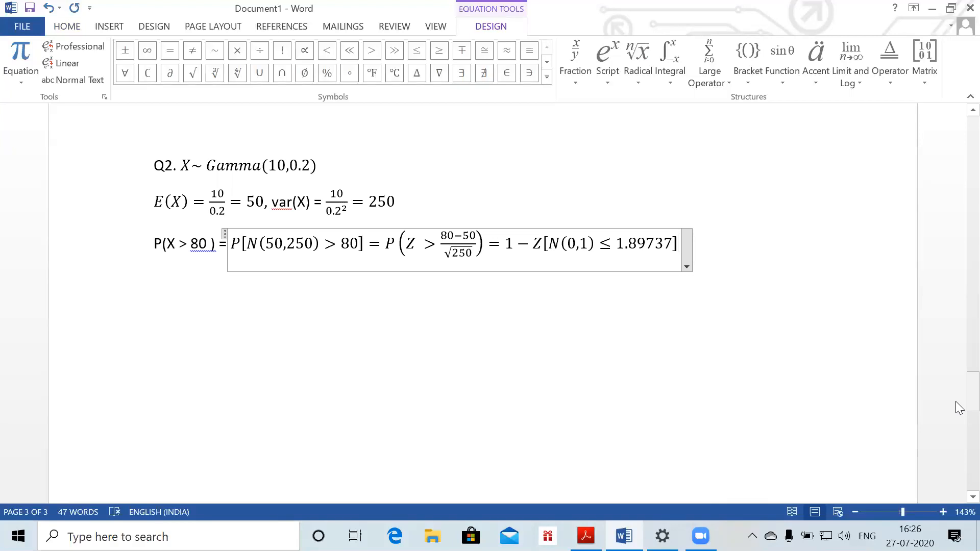
pyautogui.write('= ')
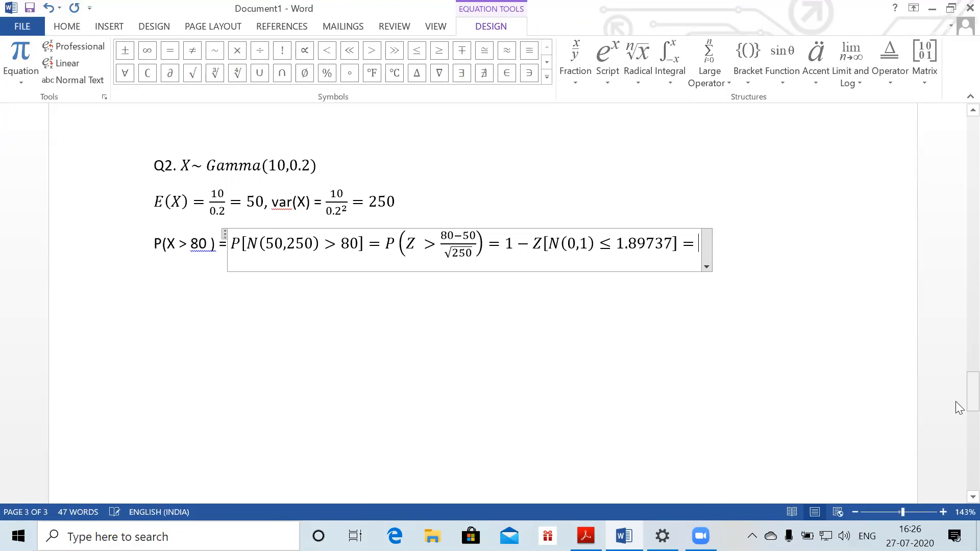
pyautogui.write('1-')
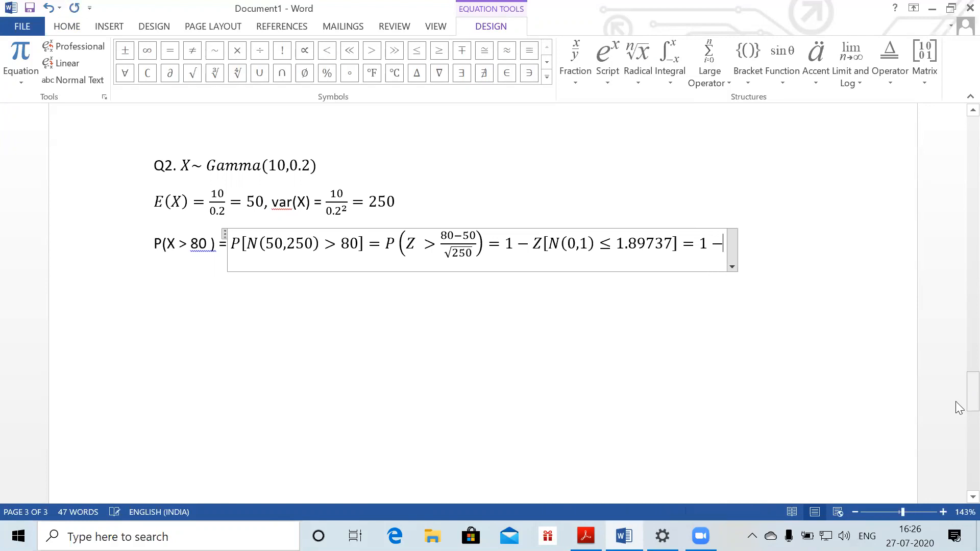
pyautogui.write('0.97')
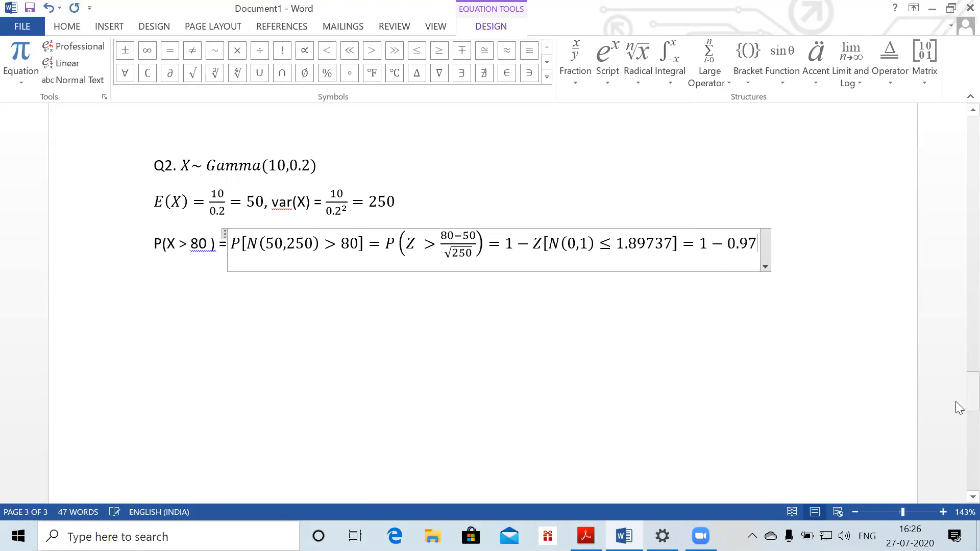
pyautogui.write('111')
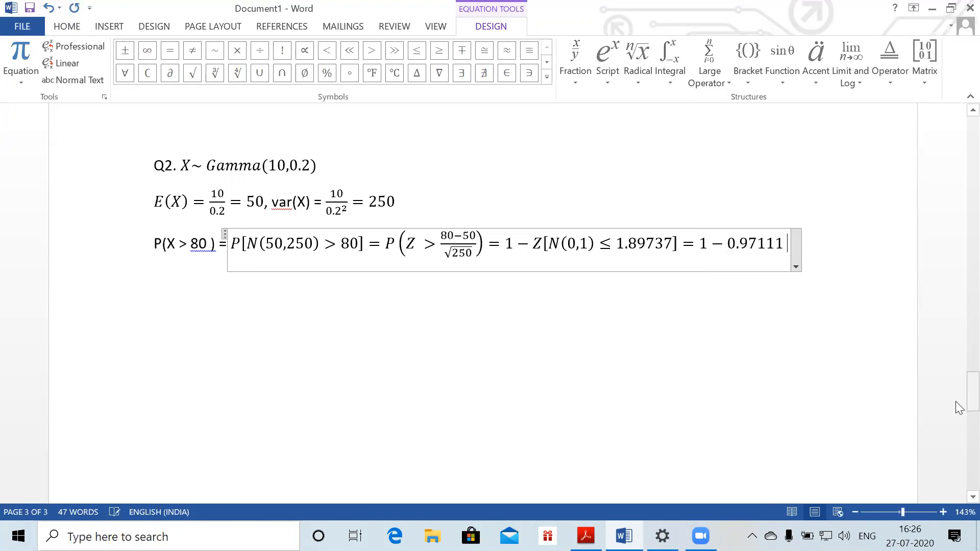
pyautogui.write(' =0.02')
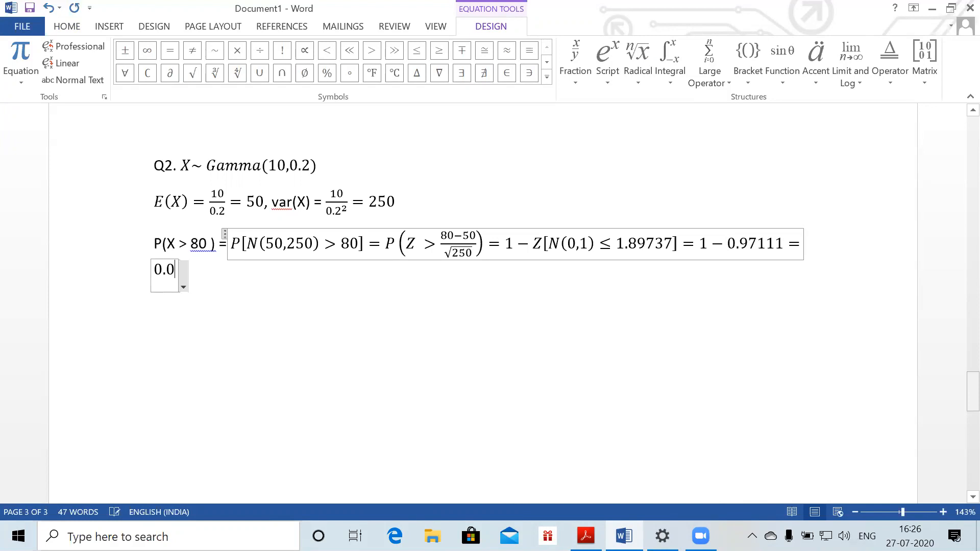
pyautogui.write('8999')
pyautogui.press('BackSpace')
pyautogui.press('BackSpace')
pyautogui.press('BackSpace')
pyautogui.write('8')
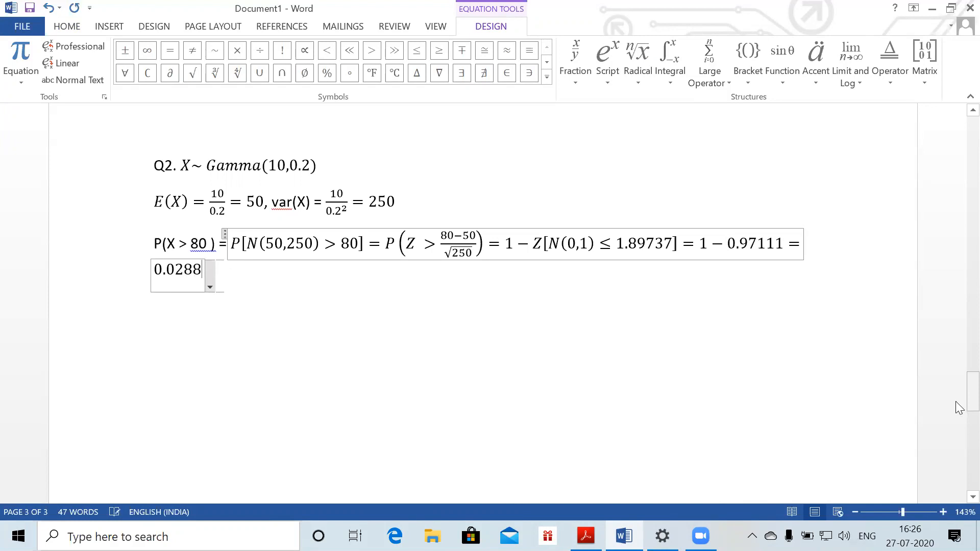
pyautogui.write('9')
pyautogui.press('Return')
pyautogui.press('Return')
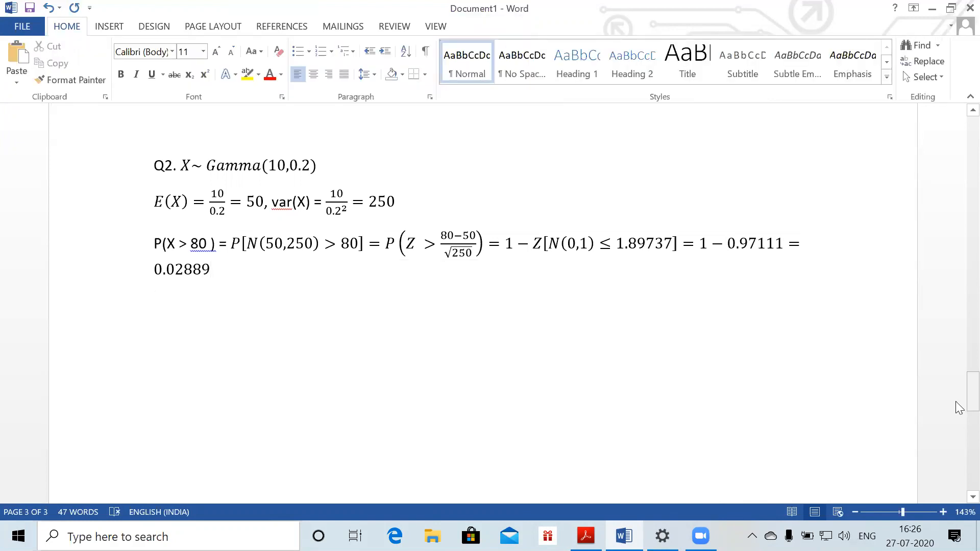
pyautogui.write('(b)')
# Enter part (b) as P(X > 80) = P(0.4X > 32) = P[χ²₂₀ > 32] = 1 − 0.9567 = 0.0433
pyautogui.hotkey('alt', '=')
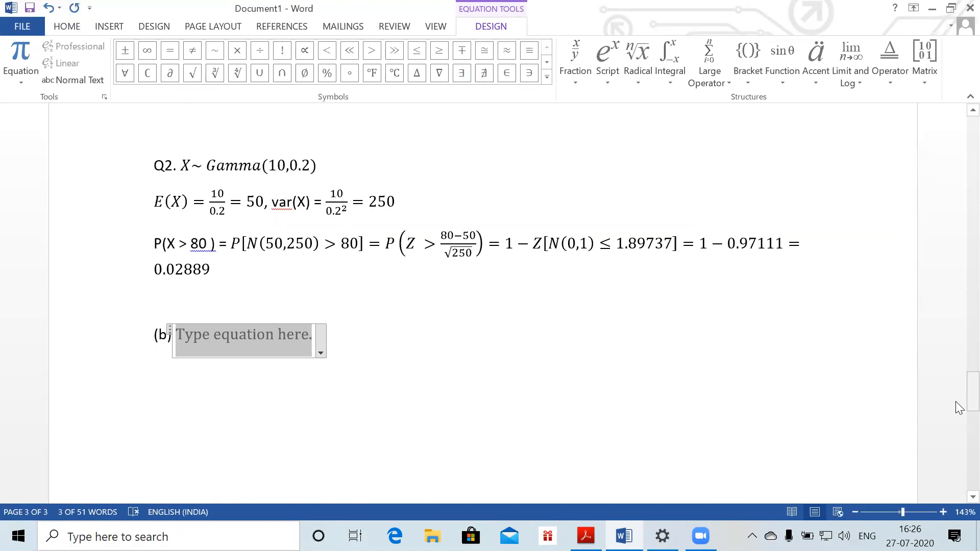
pyautogui.write('P(X ')
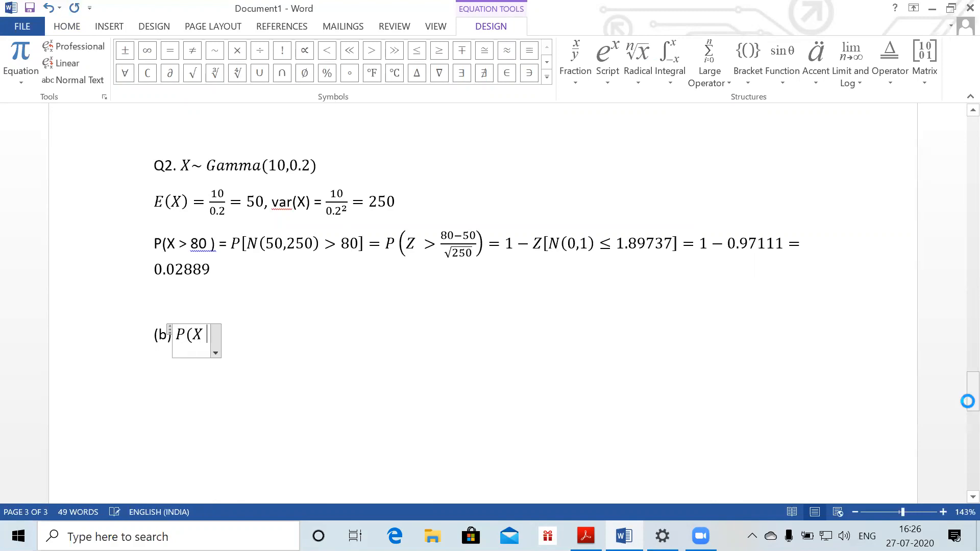
pyautogui.write('> 80')
pyautogui.write(') = P')
pyautogui.write('(')
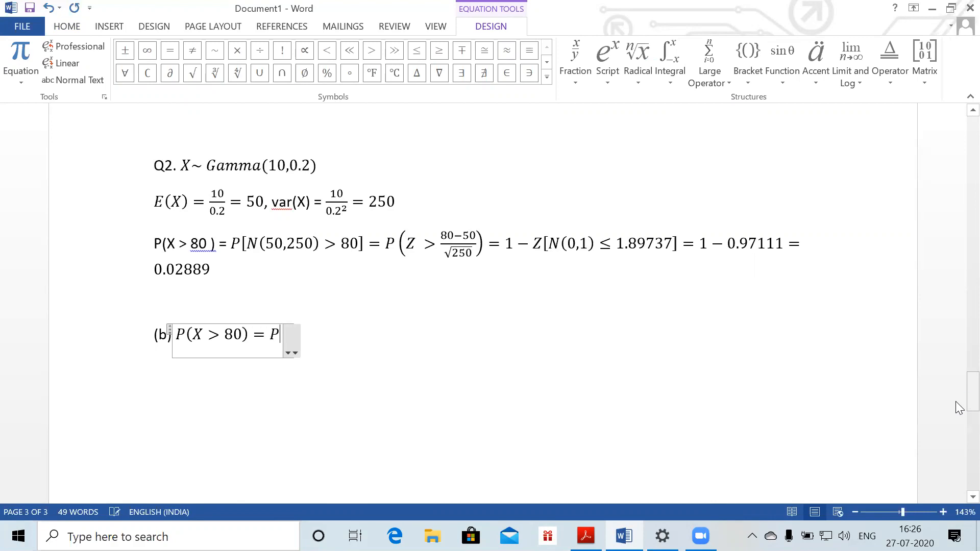
pyautogui.write('0.')
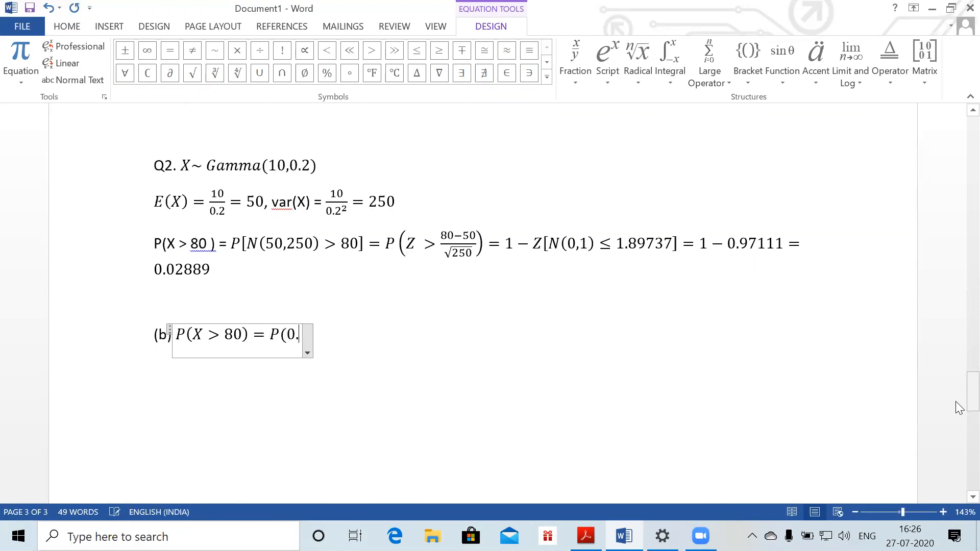
pyautogui.write('4X > ')
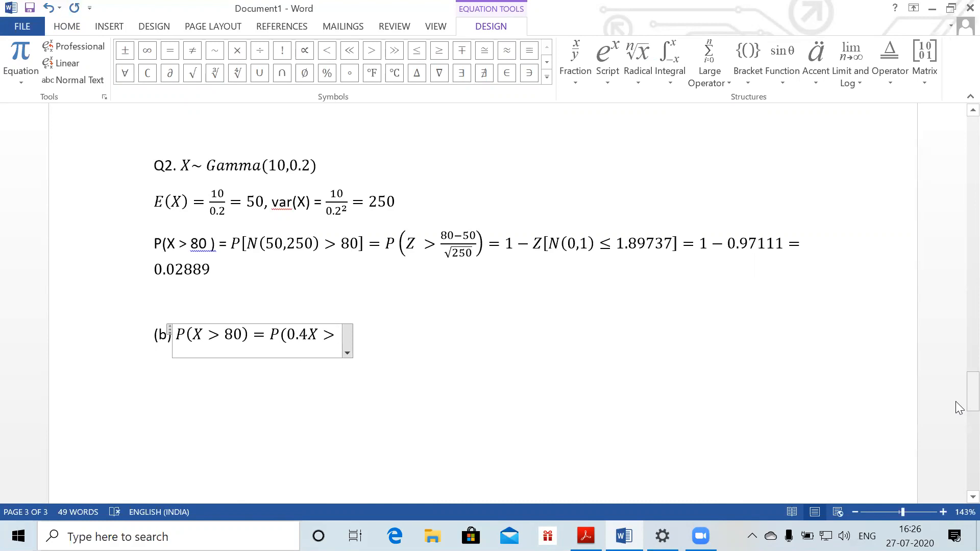
pyautogui.write('32) ')
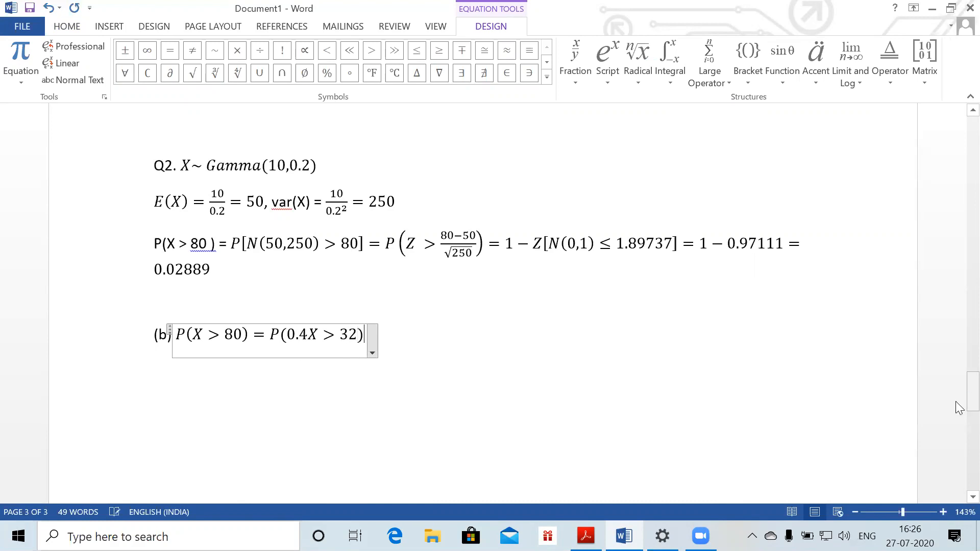
pyautogui.write('= P')
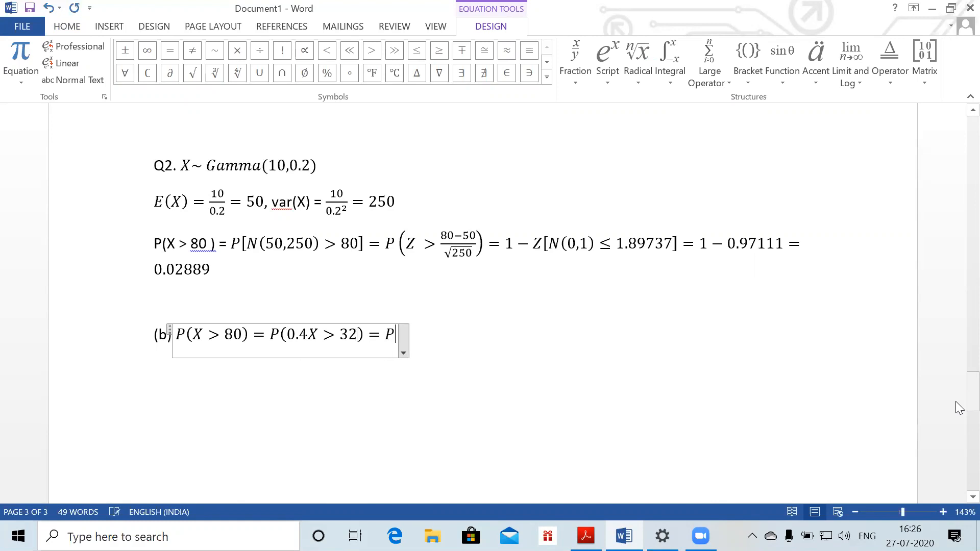
pyautogui.write('[')
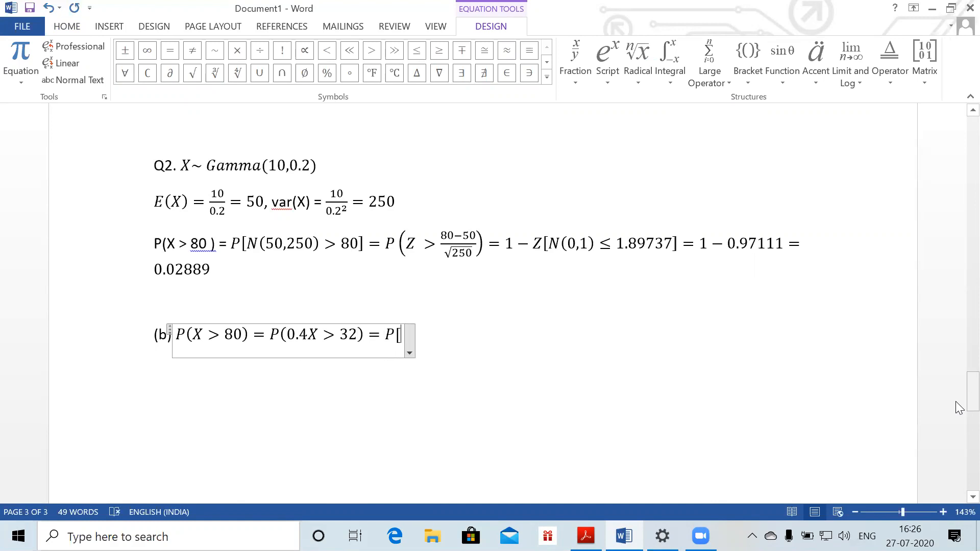
pyautogui.write('\\chi')
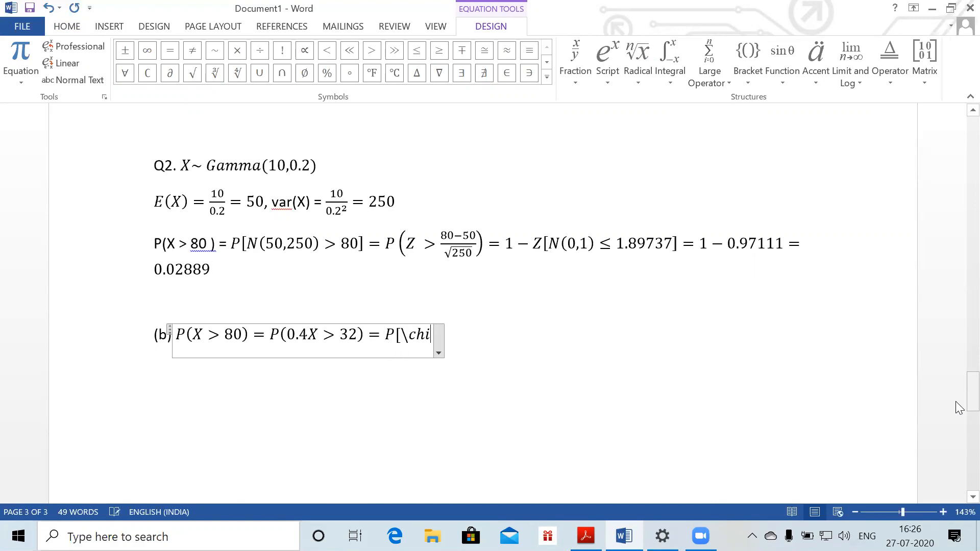
pyautogui.press('space')
pyautogui.write('&')
pyautogui.press('BackSpace')
pyautogui.write('^2')
pyautogui.press('space')
pyautogui.write('_2')
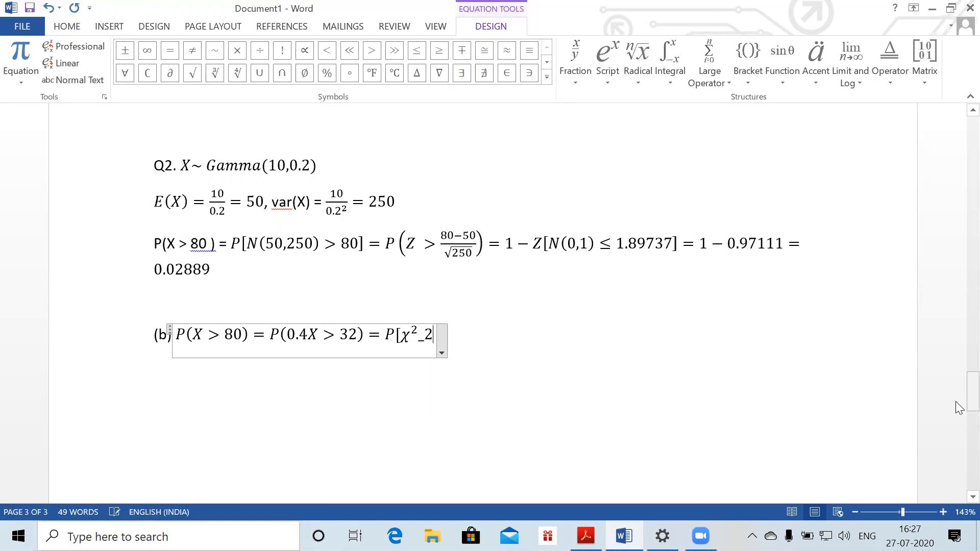
pyautogui.write('0')
pyautogui.press('space')
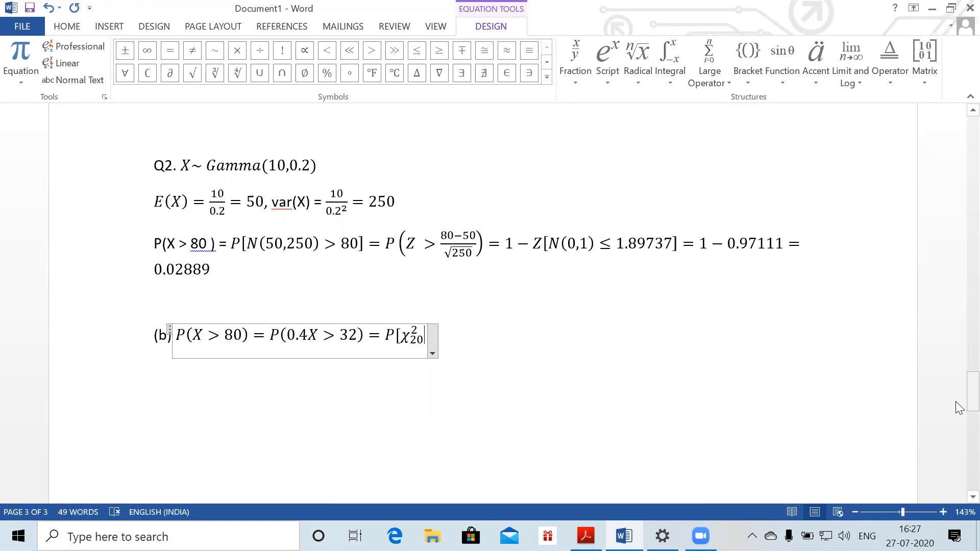
pyautogui.write('>32')
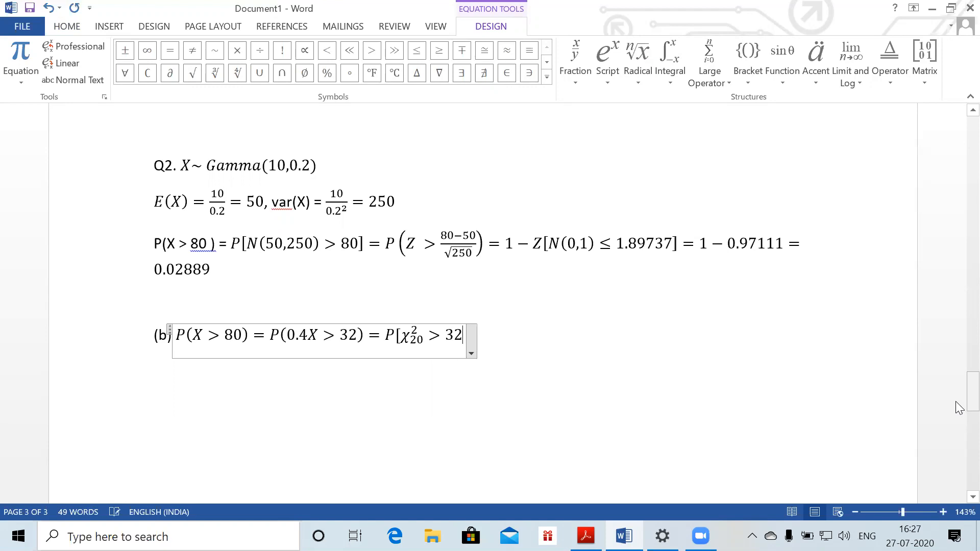
pyautogui.write(']')
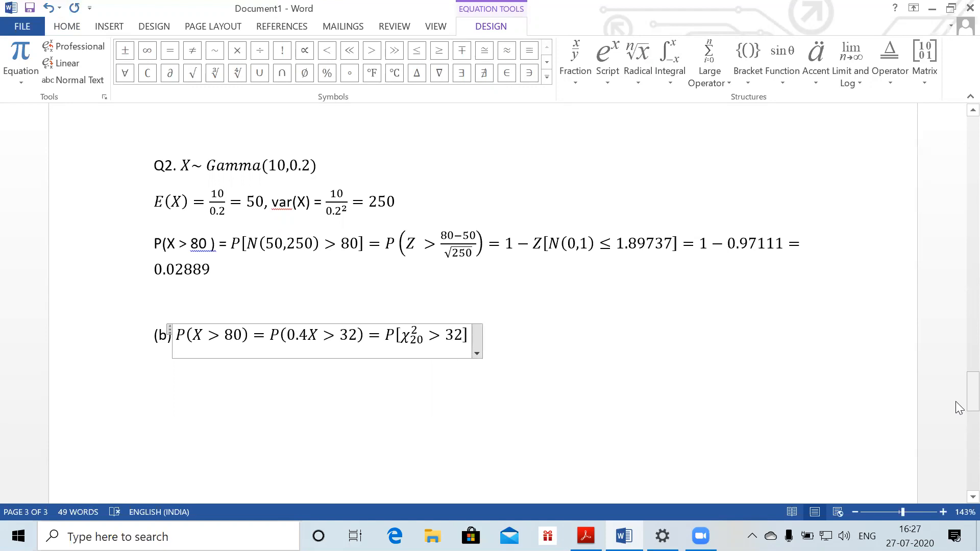
pyautogui.write('=1-')
pyautogui.write('0')
pyautogui.write('.9567')
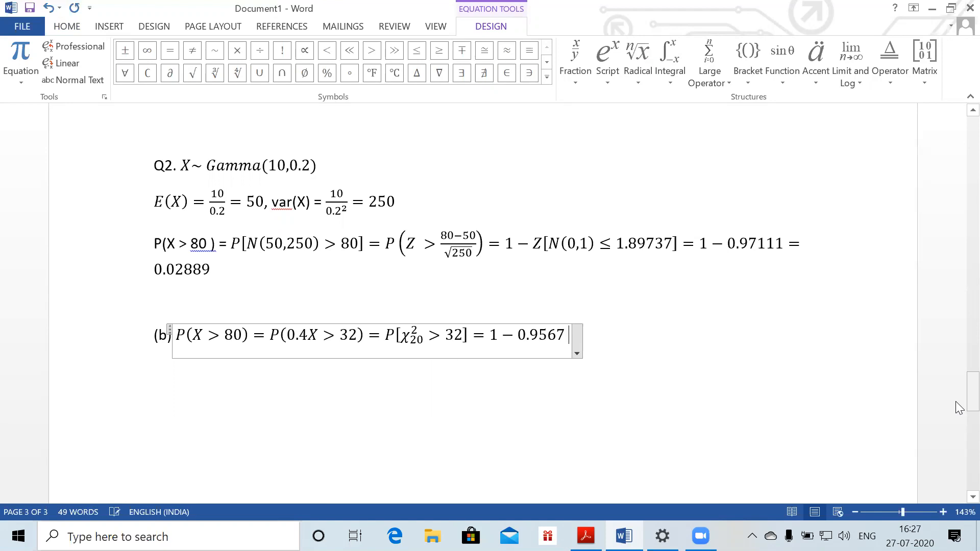
pyautogui.write('=0.0433')
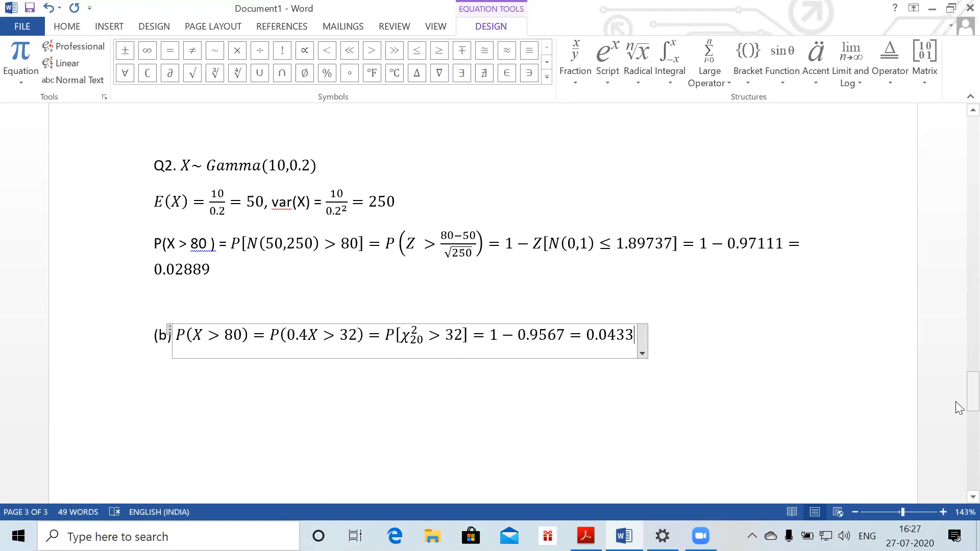
pyautogui.press('Return')
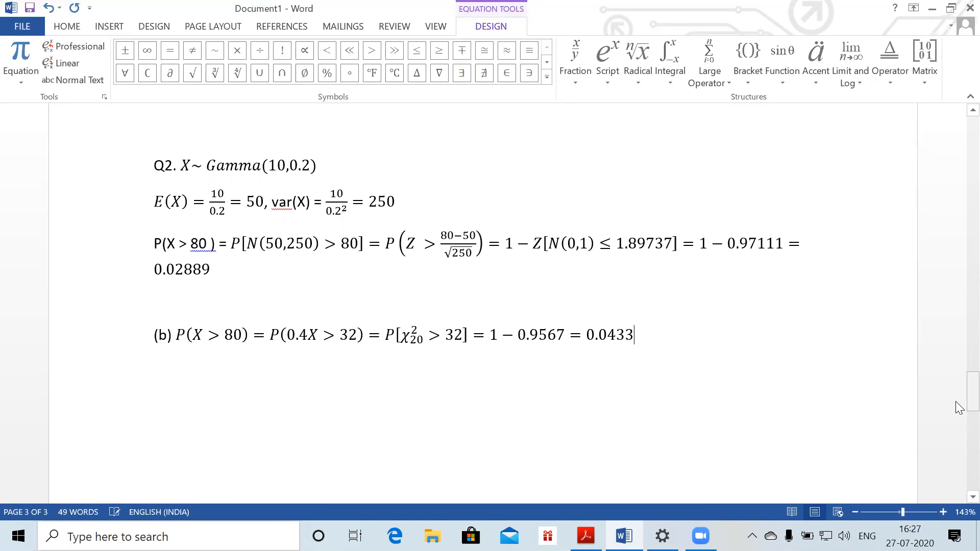
pyautogui.press('Return')
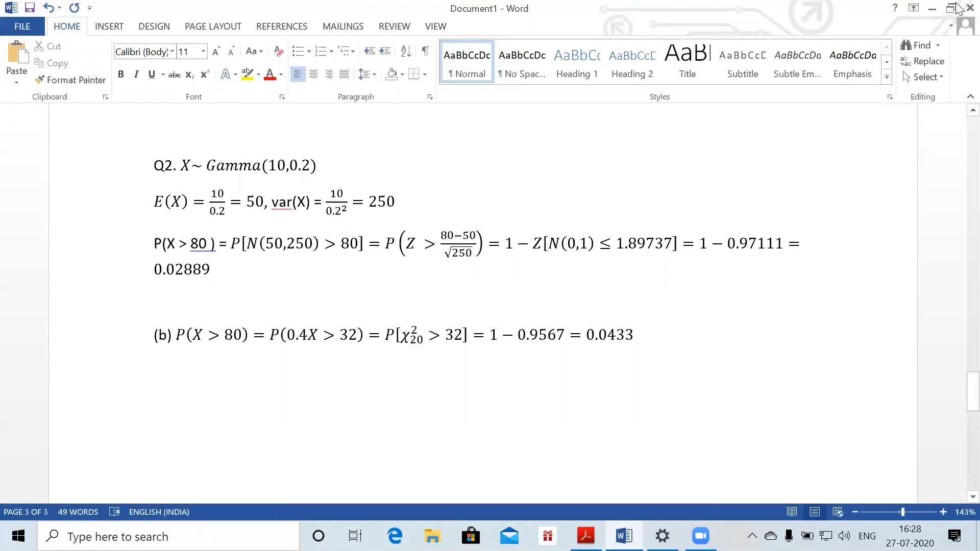
# Briefly leave Word, return to it, then switch to the Acrobat Reader question sheet
pyautogui.click(869, 53)
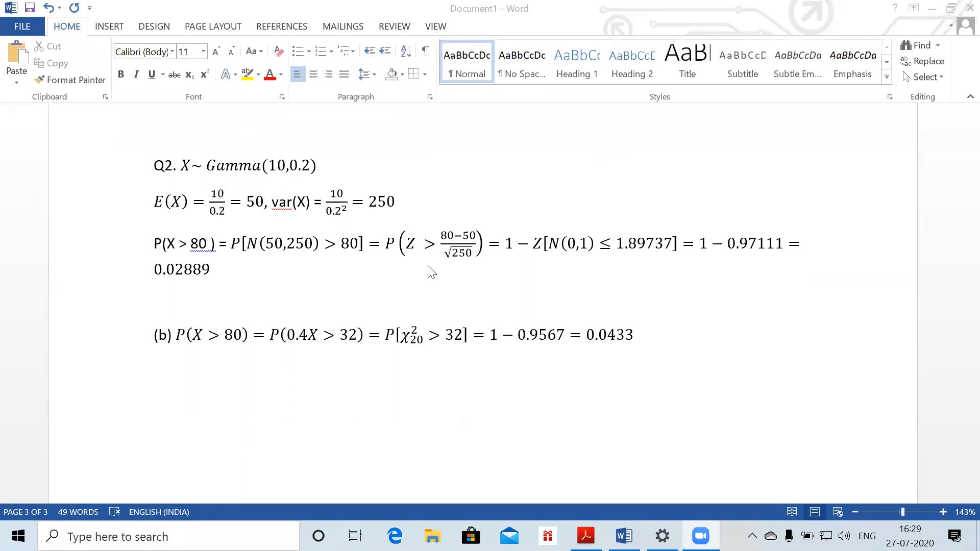
pyautogui.click(249, 368)
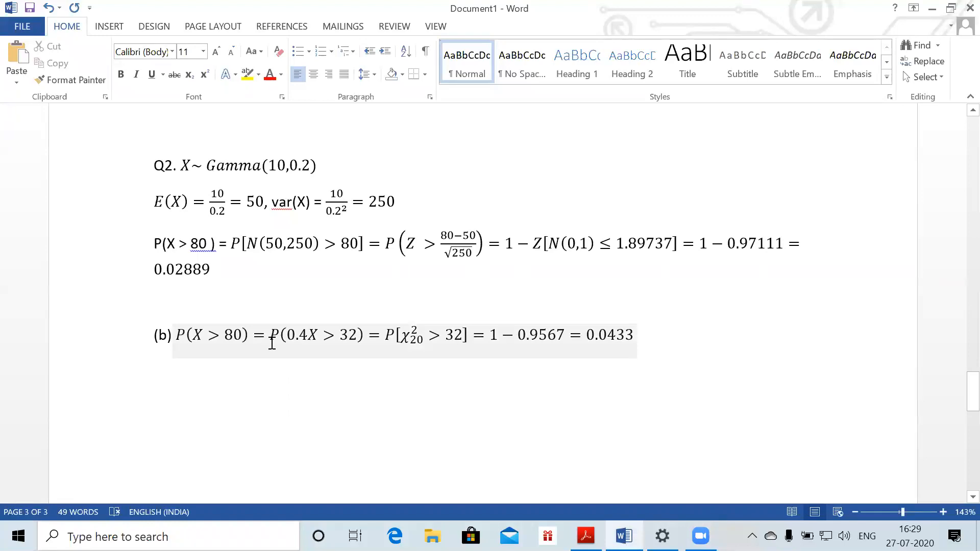
pyautogui.hotkey('alt', 'Tab')
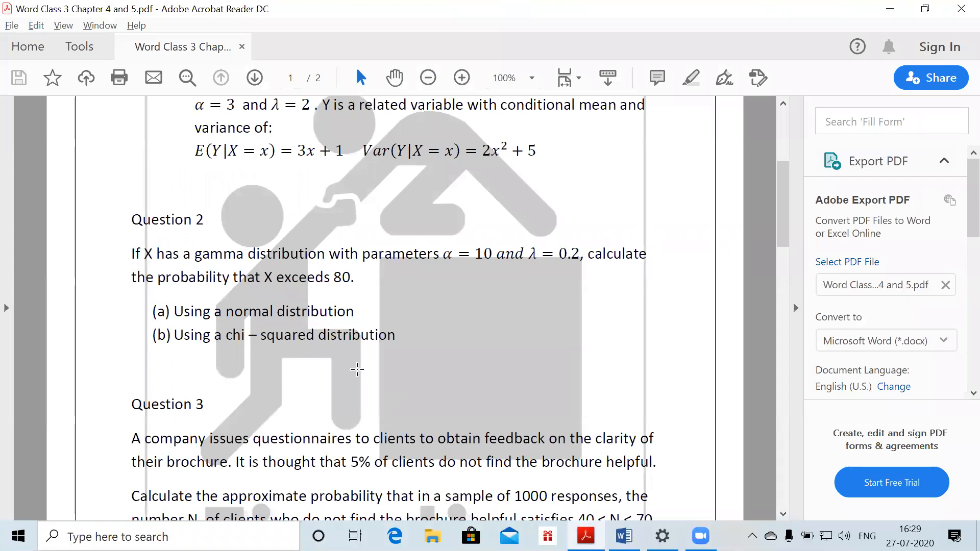
# Scroll the PDF down to read Question 3 on the brochure survey, then return to Word
pyautogui.hotkey('ctrl', 'a')
pyautogui.scroll(-1, 357, 374)
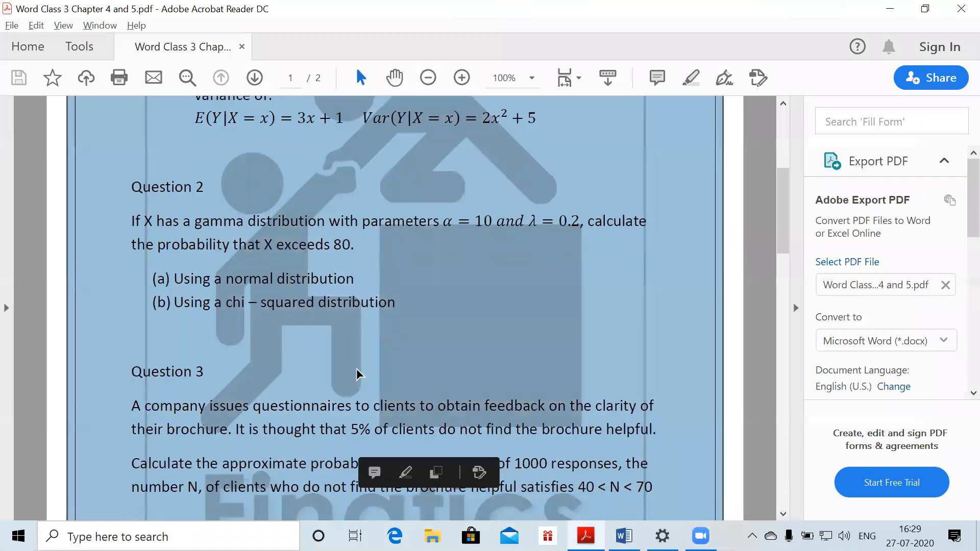
pyautogui.scroll(-4, 466, 156)
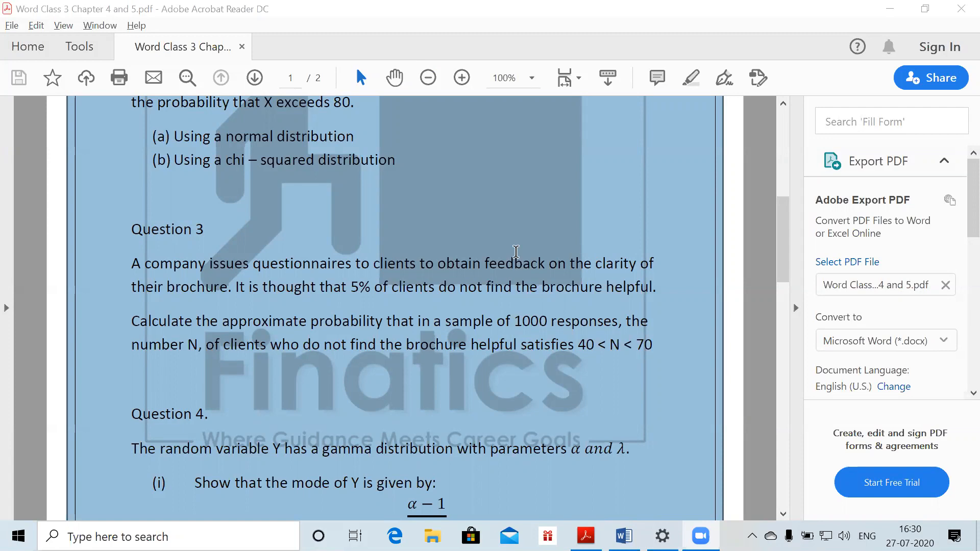
pyautogui.hotkey('alt', 'Tab')
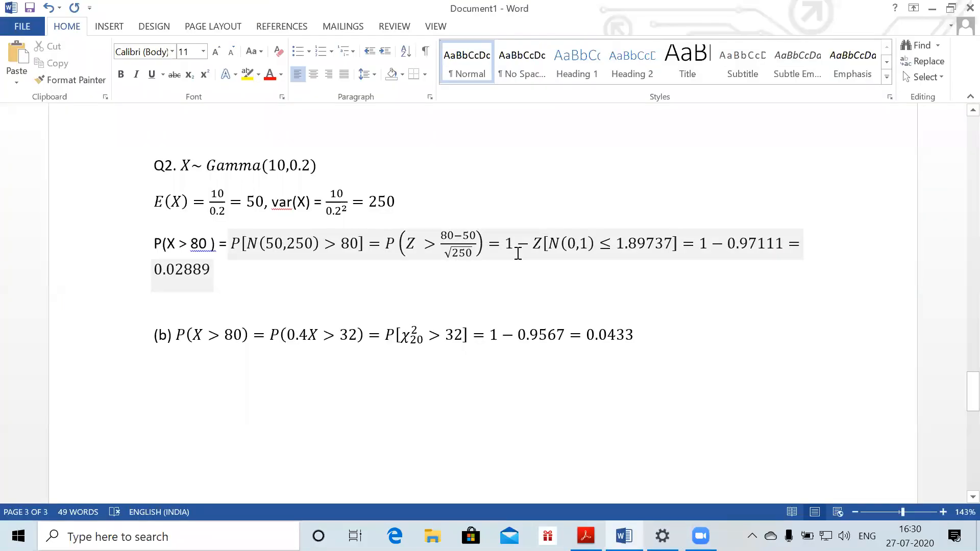
# Start a new page labelled Q3. with the equation N~Bin(1000,0.5)
pyautogui.scroll(-5, 517, 253)
pyautogui.hotkey('ctrl', 'Return')
pyautogui.write('Q3.')
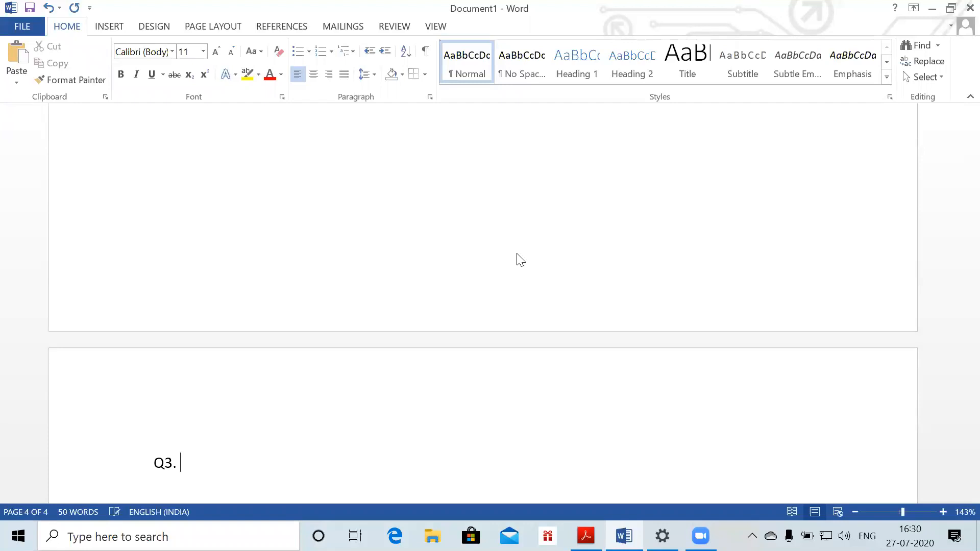
pyautogui.hotkey('alt', '=')
pyautogui.write('N~Bin')
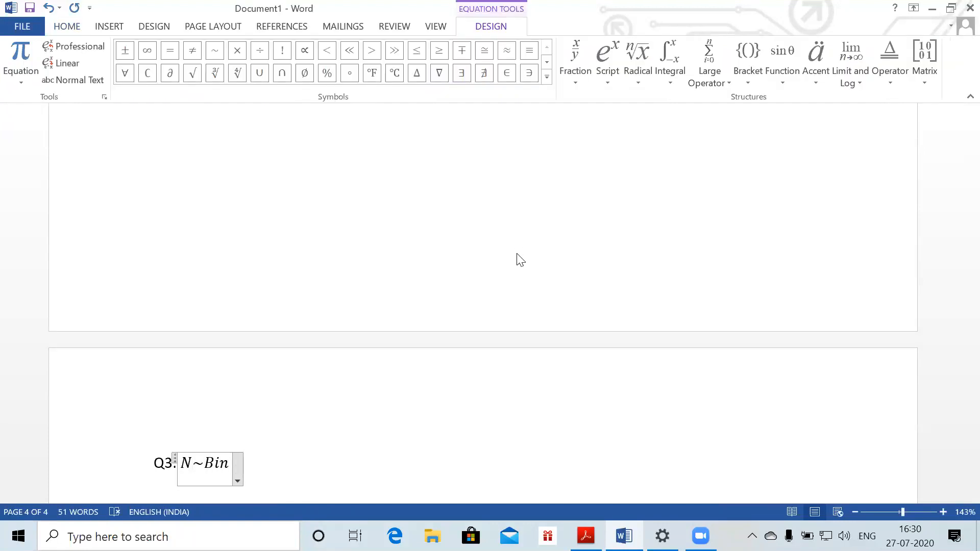
pyautogui.write('(10000')
pyautogui.press('BackSpace')
pyautogui.write(',0.5)')
pyautogui.press('Return')
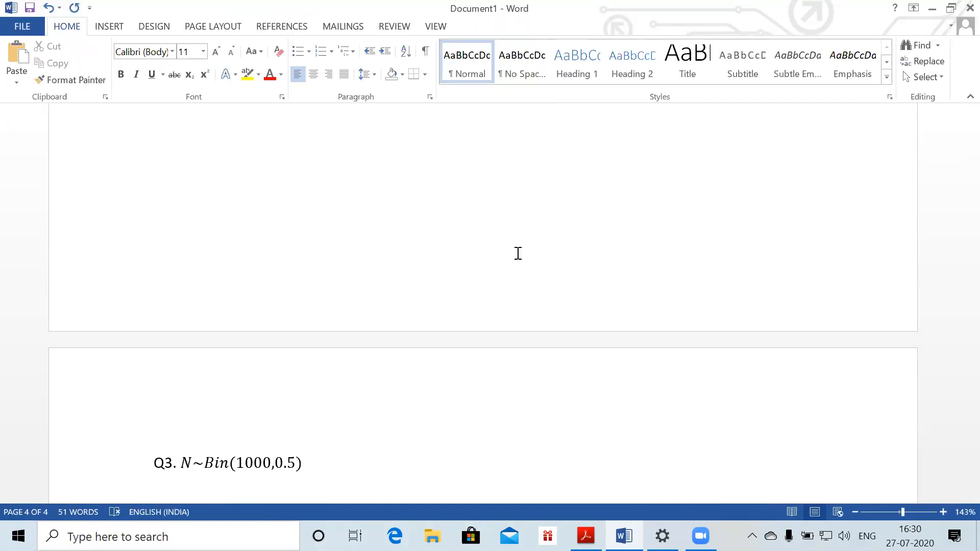
# Add the equation P(40 < N < 70) = P(N < 69.5)
pyautogui.hotkey('alt', '=')
pyautogui.write('P(')
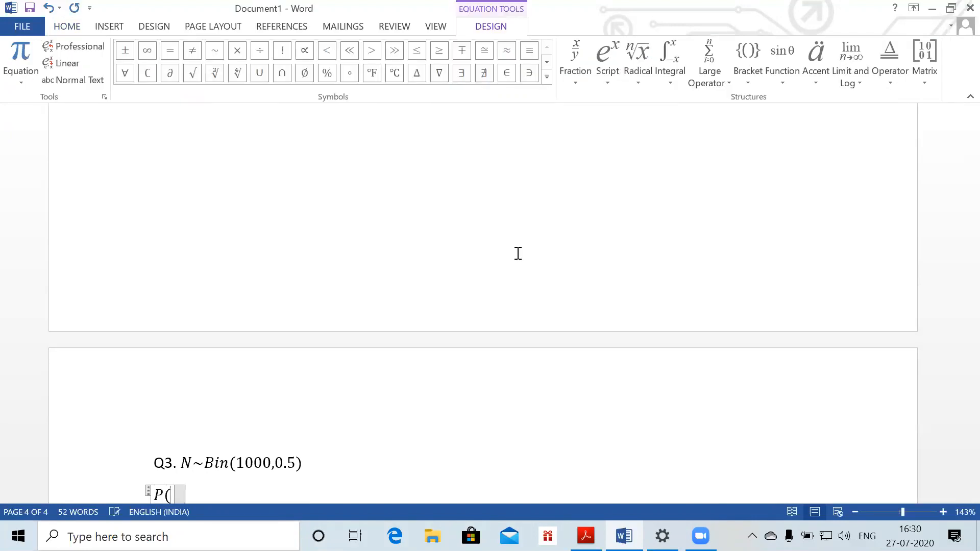
pyautogui.write('40 < N < 70)')
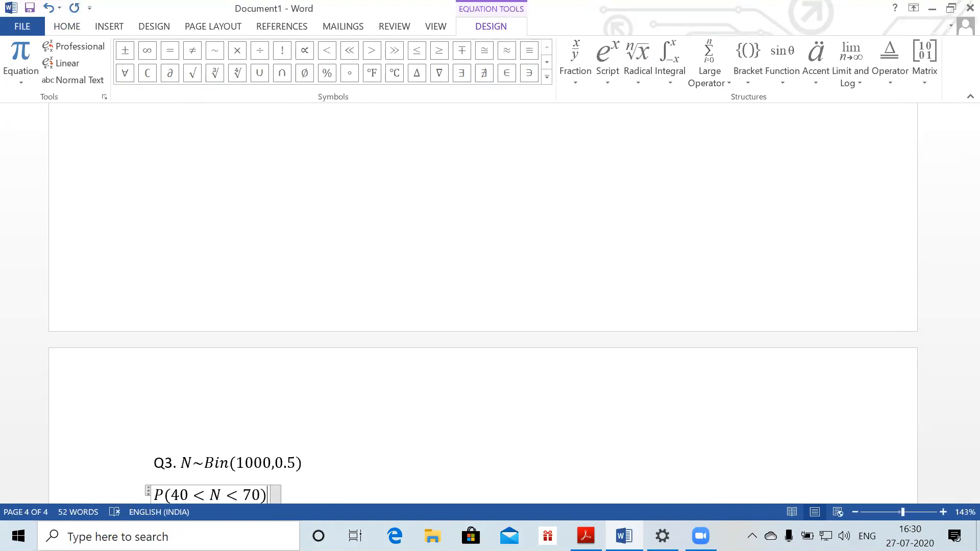
pyautogui.press('Right')
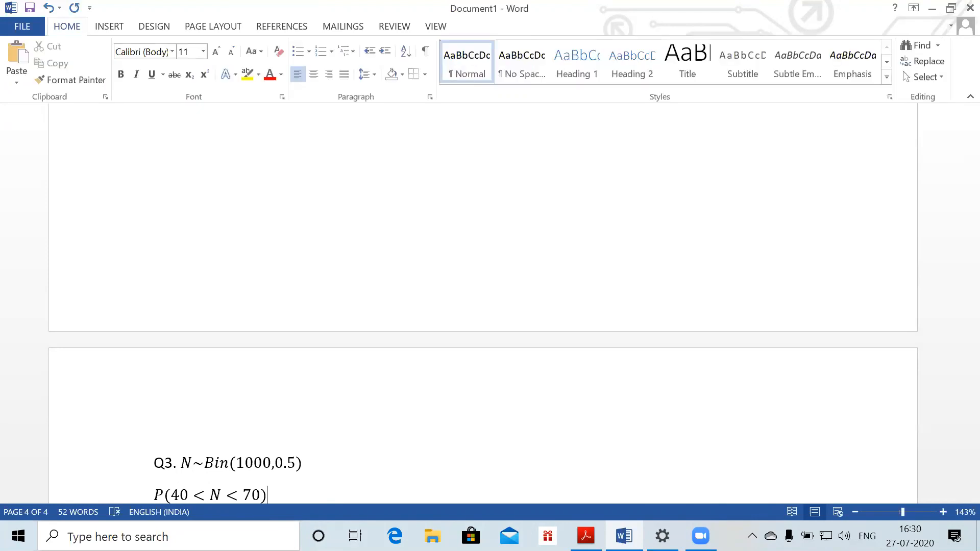
pyautogui.press('Left')
pyautogui.write('=p')
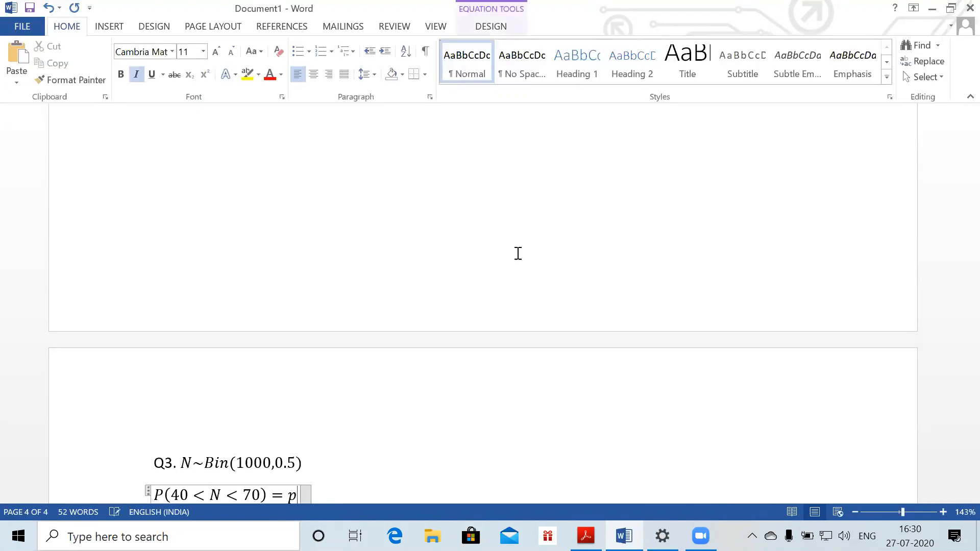
pyautogui.write('(N')
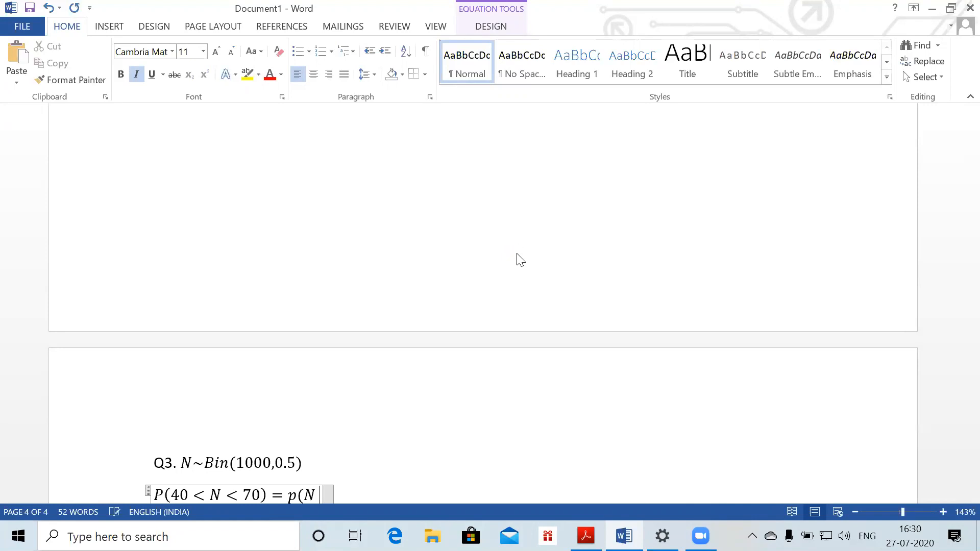
pyautogui.write('<69.5)')
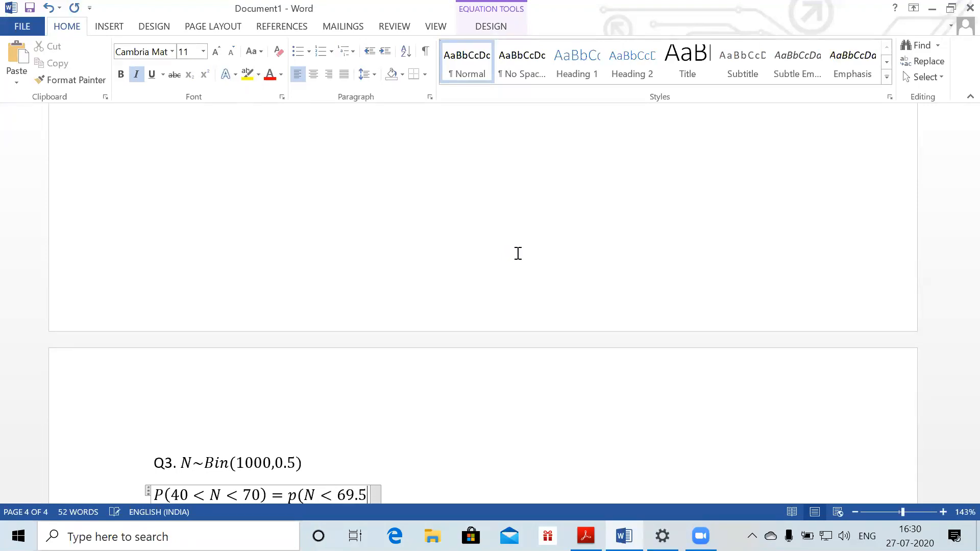
pyautogui.press('Left')
pyautogui.press('Left')
pyautogui.press('Left')
pyautogui.press('Left')
pyautogui.press('Left')
pyautogui.press('Left')
pyautogui.press('Left')
pyautogui.press('Left')
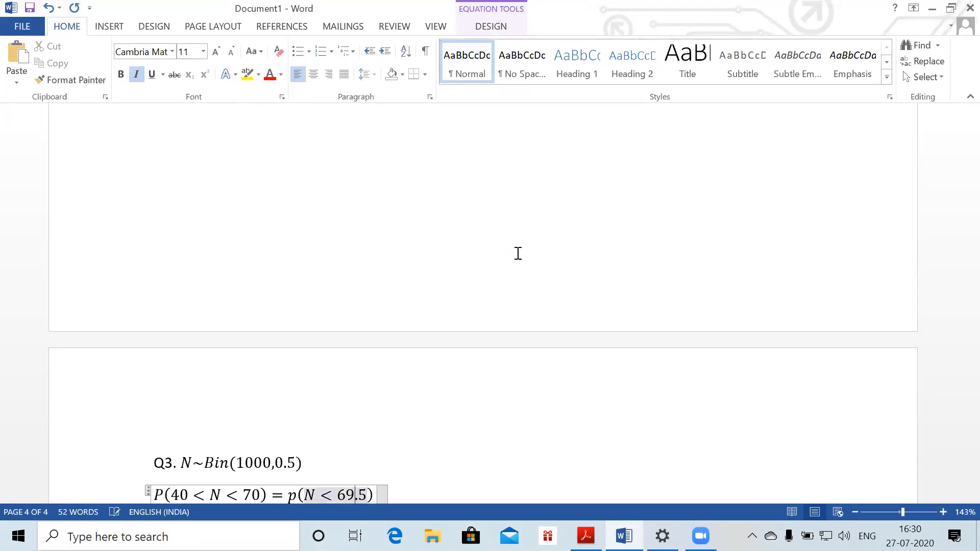
pyautogui.press('BackSpace')
pyautogui.write('P')
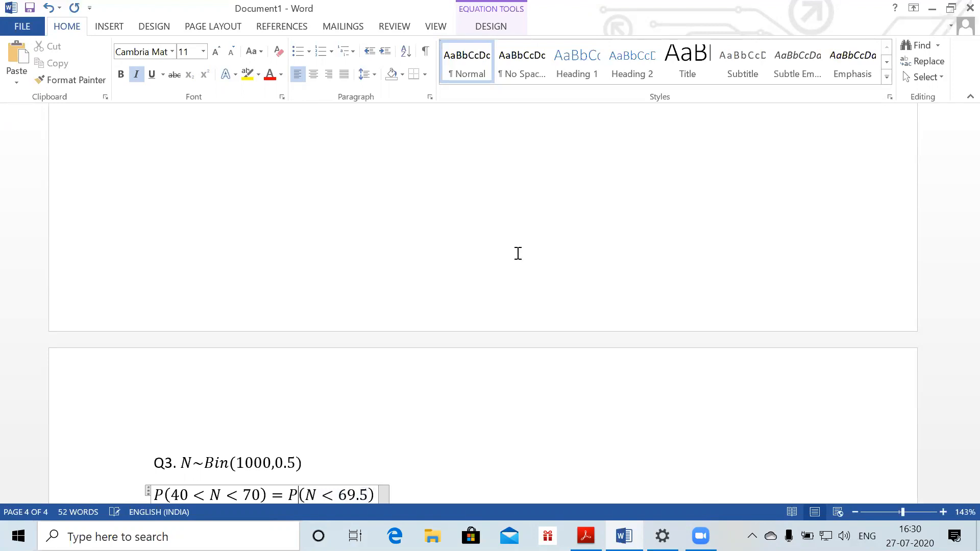
# Extend it with − P(N < 40.5) and begin an indented new line
pyautogui.press('End')
pyautogui.press('Return')
pyautogui.press('BackSpace')
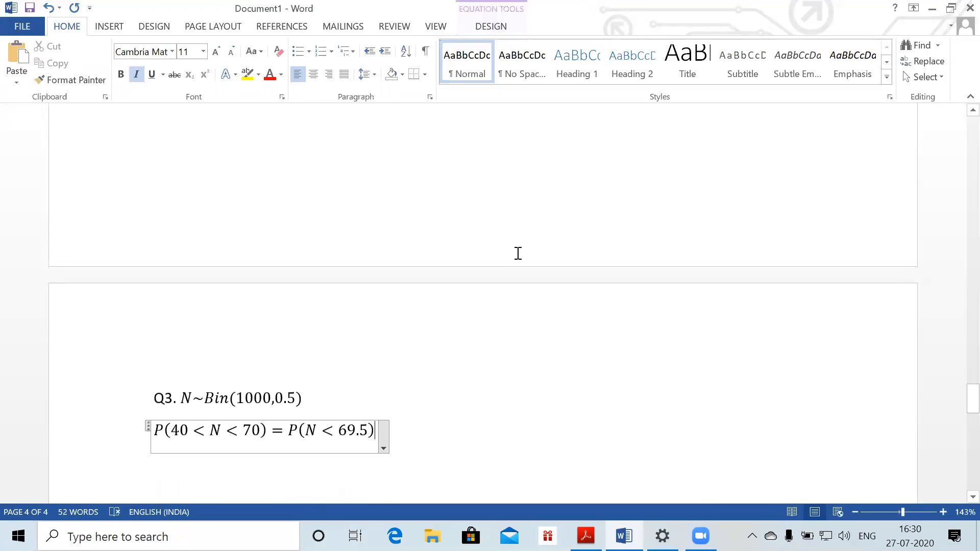
pyautogui.write('-P')
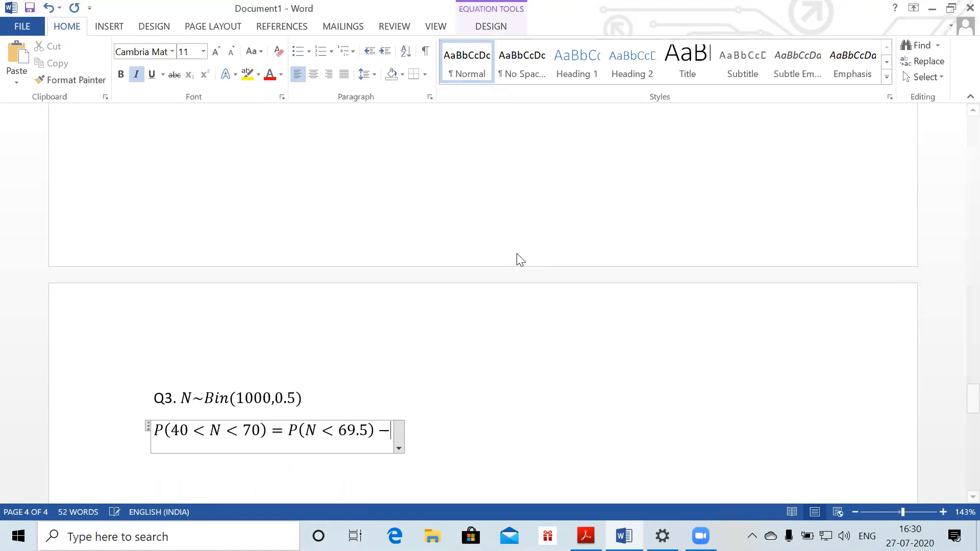
pyautogui.write('(N>4')
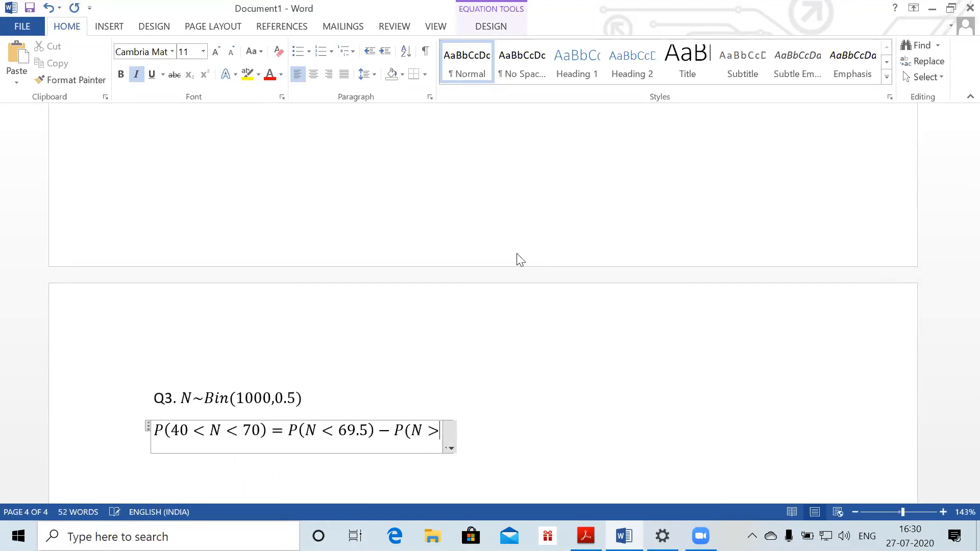
pyautogui.press('BackSpace')
pyautogui.press('BackSpace')
pyautogui.press('BackSpace')
pyautogui.write('<')
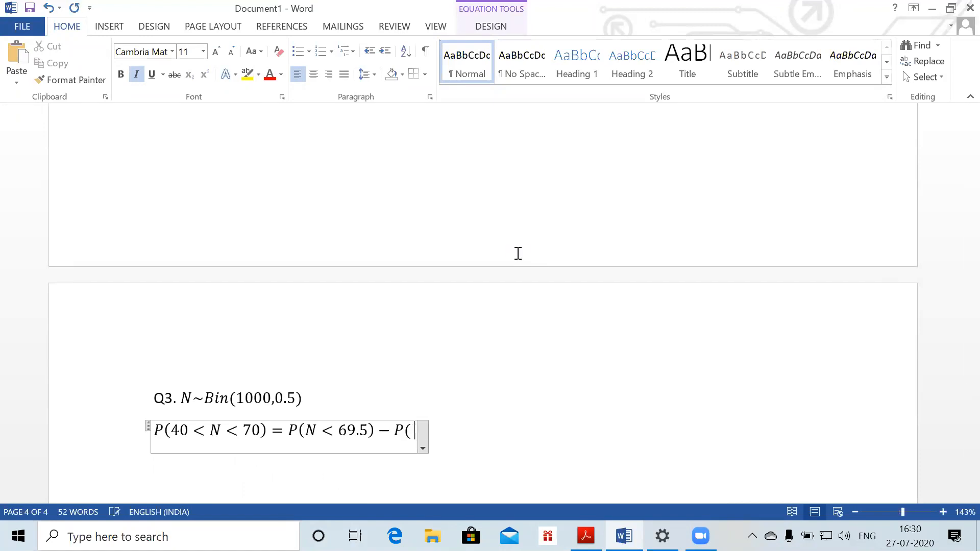
pyautogui.write('<')
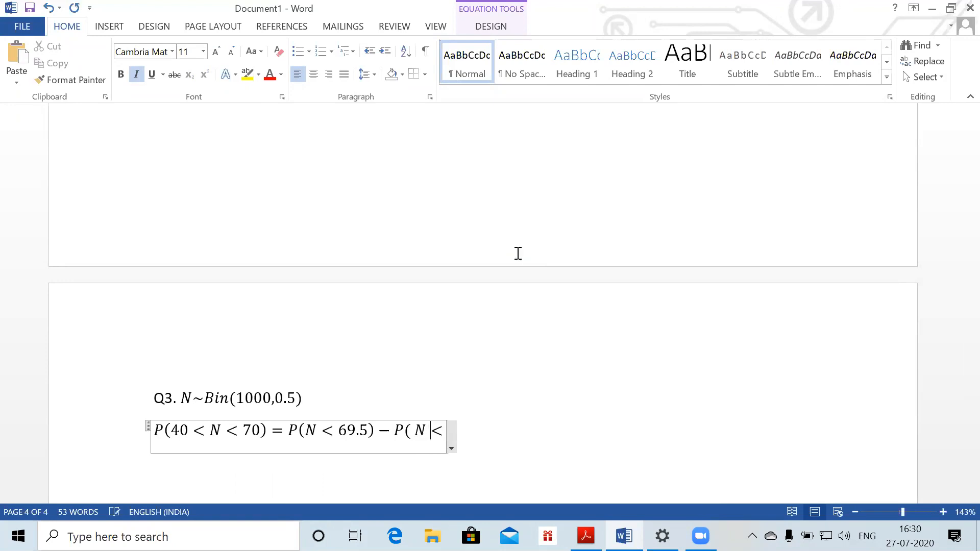
pyautogui.write(' 40.5)')
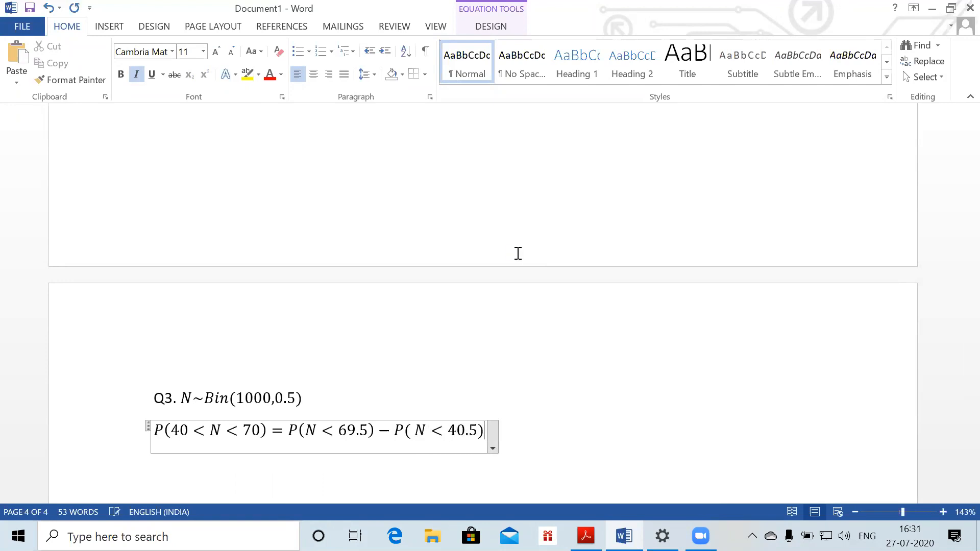
pyautogui.press('Return')
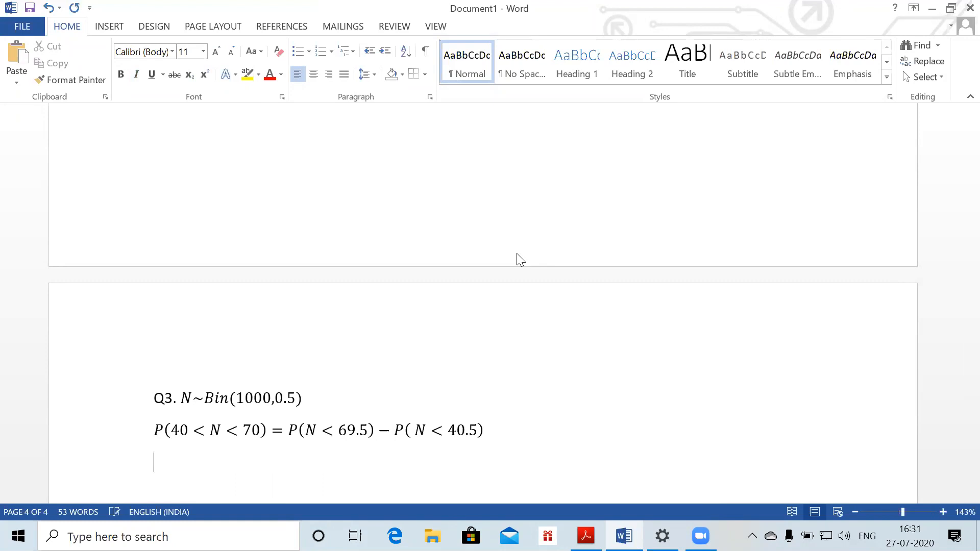
pyautogui.press('Tab')
pyautogui.press('Tab')
# Enter = P(Z < (69.5−50)/√47.5) − P(Z < (40.5−50)/√47.5) with stacked fractions
pyautogui.hotkey('alt', '=')
pyautogui.write('=')
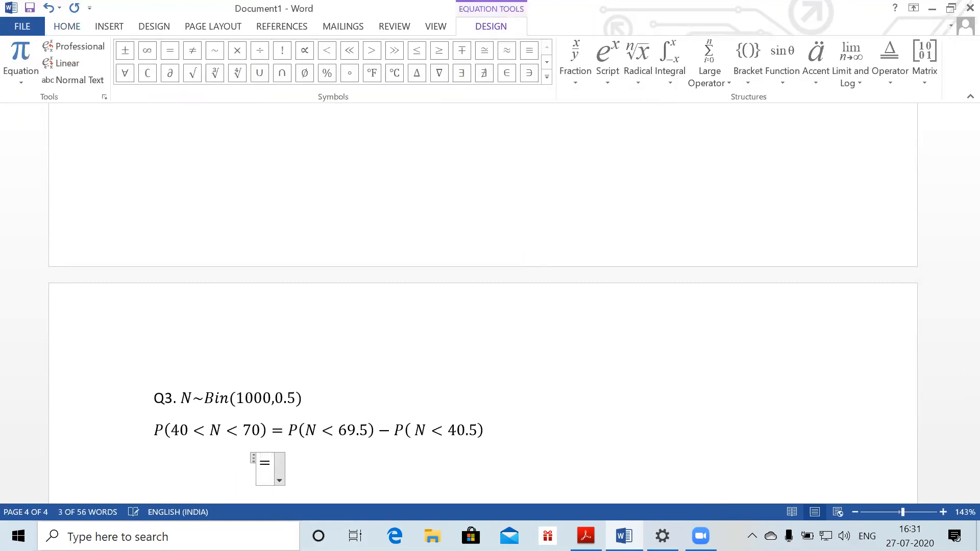
pyautogui.write('P')
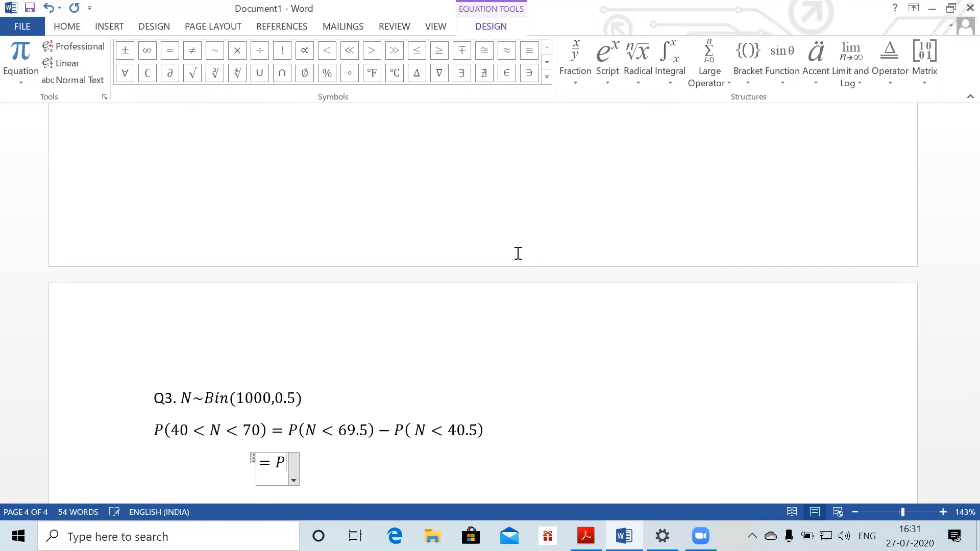
pyautogui.write('(Z<')
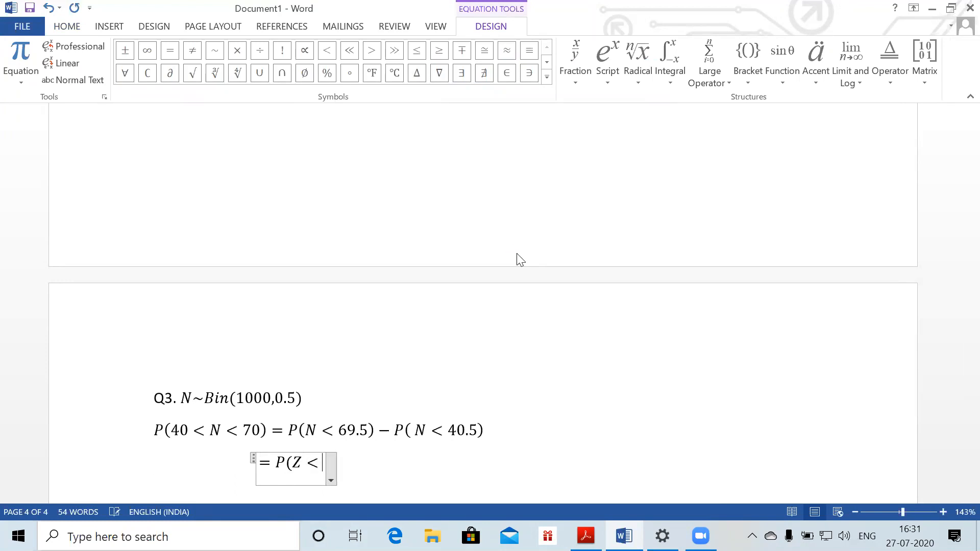
pyautogui.write('(69.')
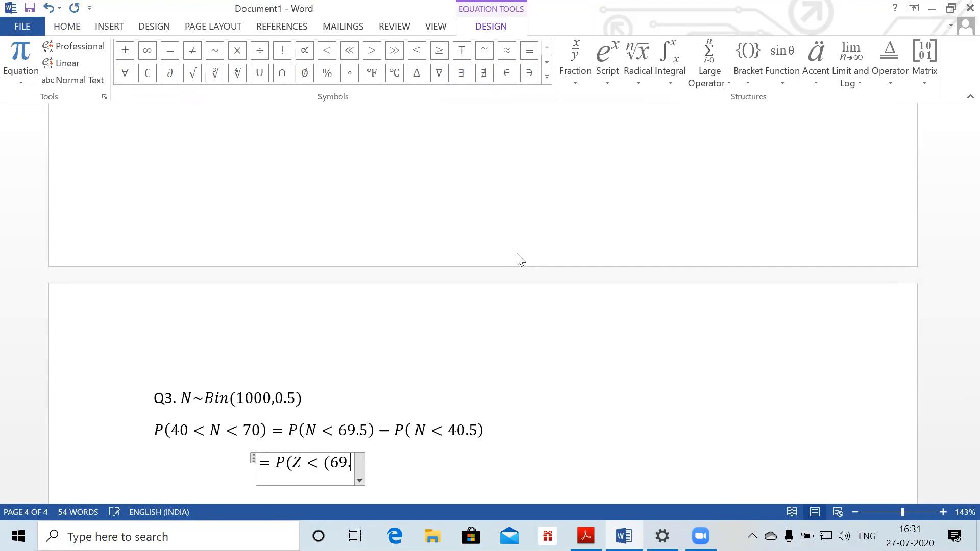
pyautogui.write('5-')
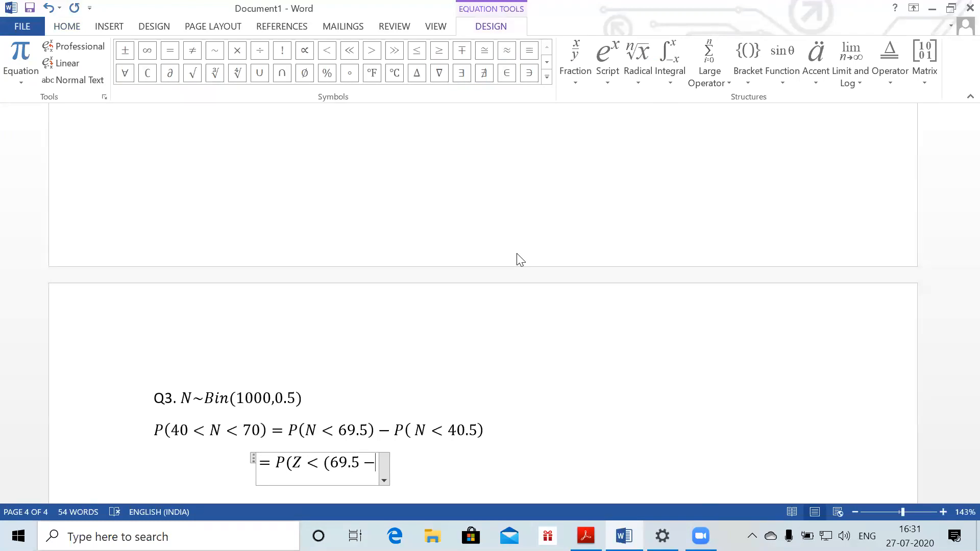
pyautogui.write('50)/')
pyautogui.write('\\sqrt')
pyautogui.write(' (')
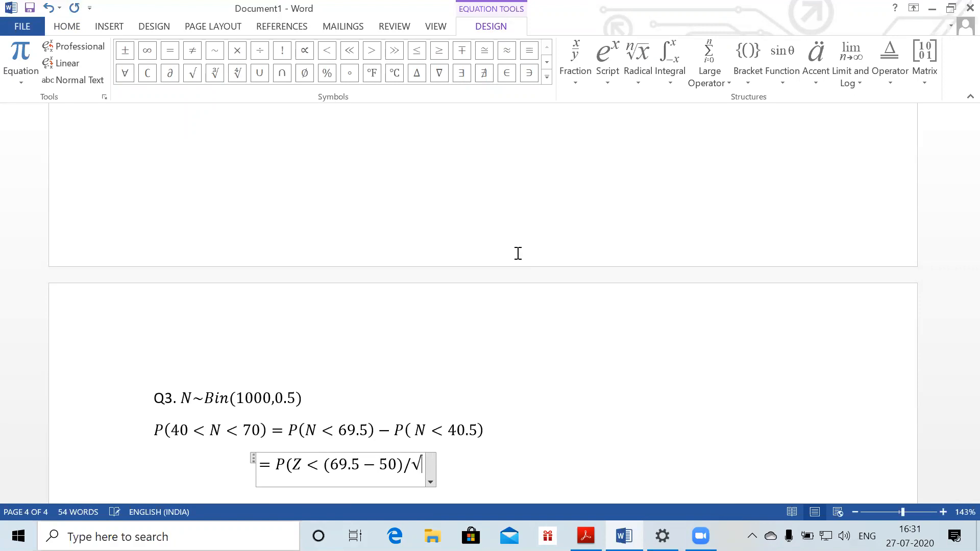
pyautogui.write('4')
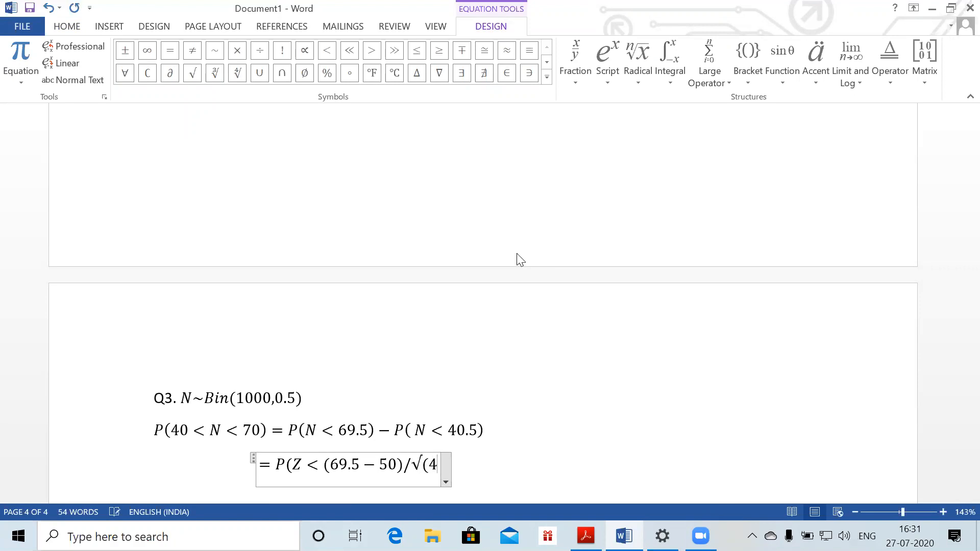
pyautogui.write('7.5)')
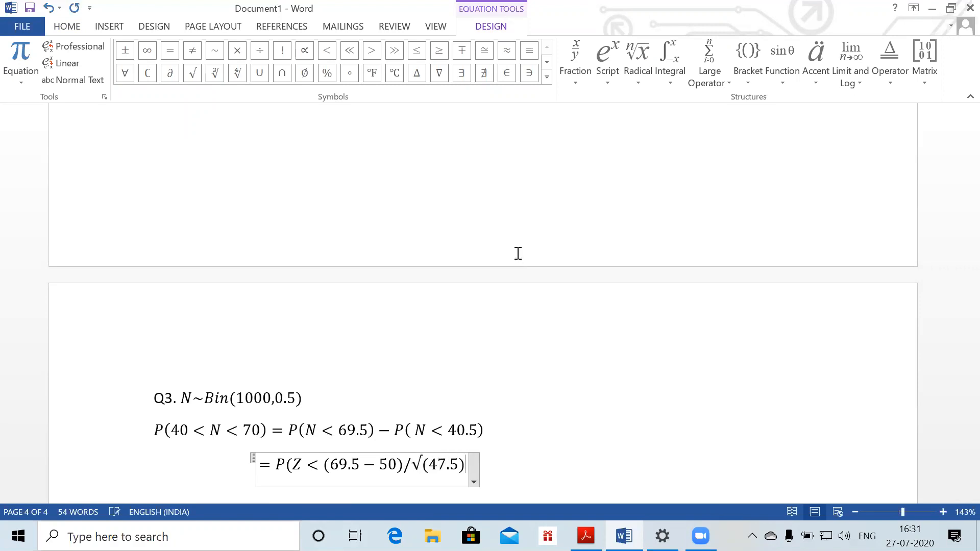
pyautogui.press('space')
pyautogui.press('space')
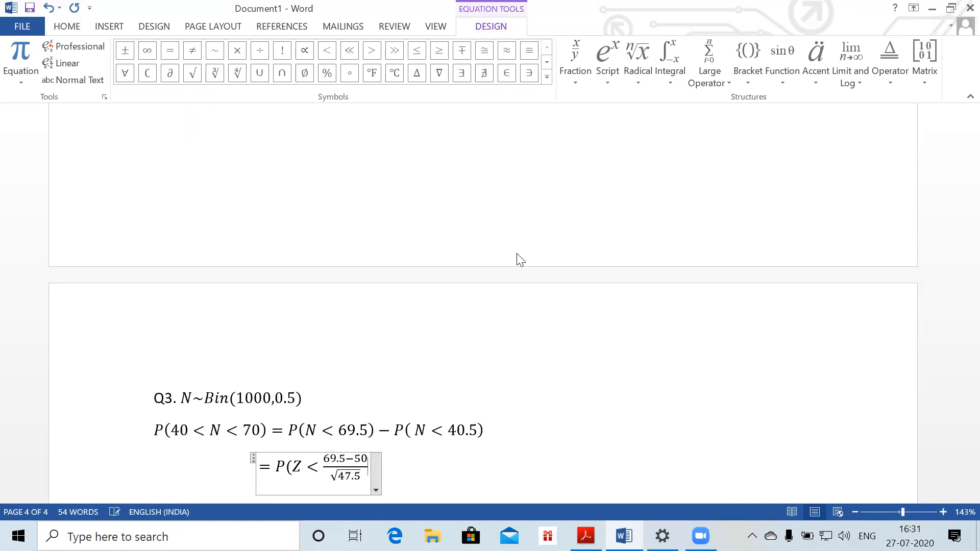
pyautogui.write(') -P')
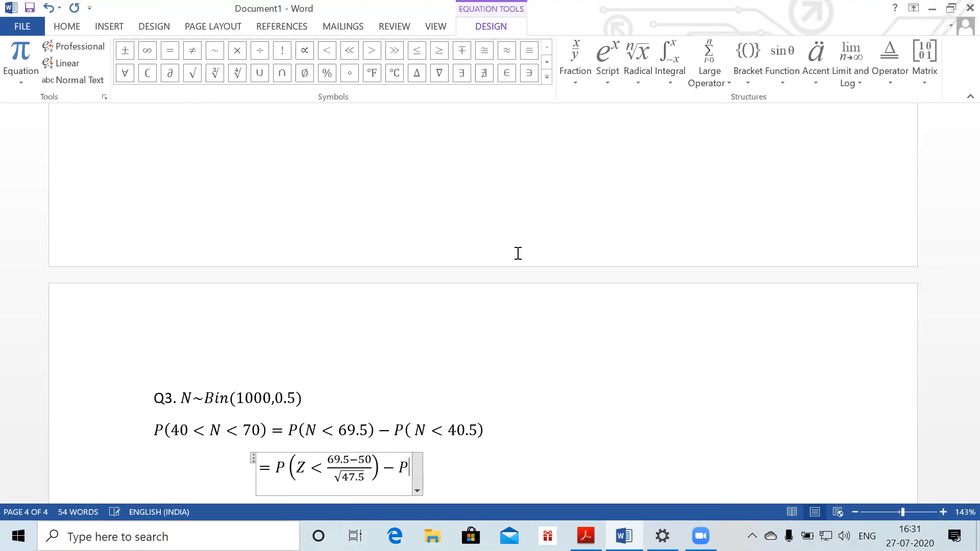
pyautogui.write('(Z')
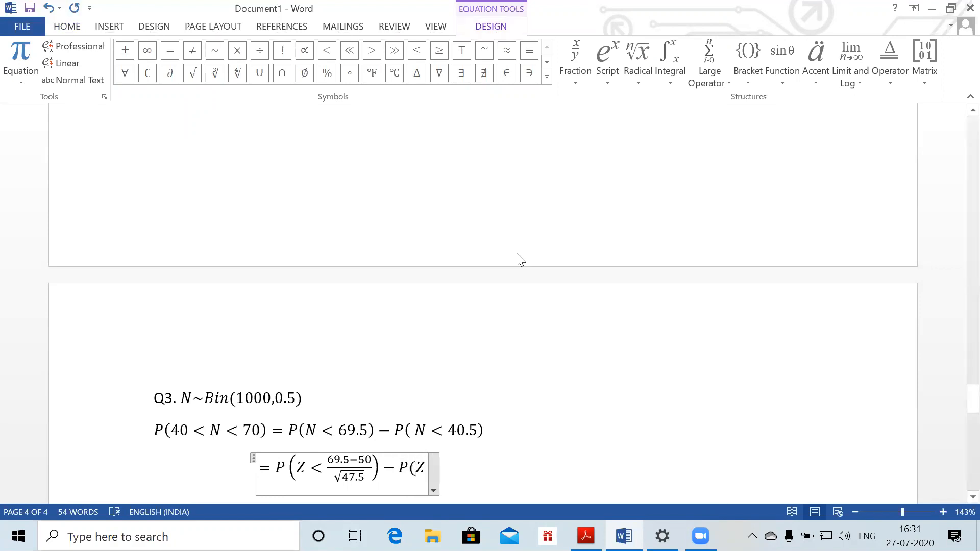
pyautogui.write('<')
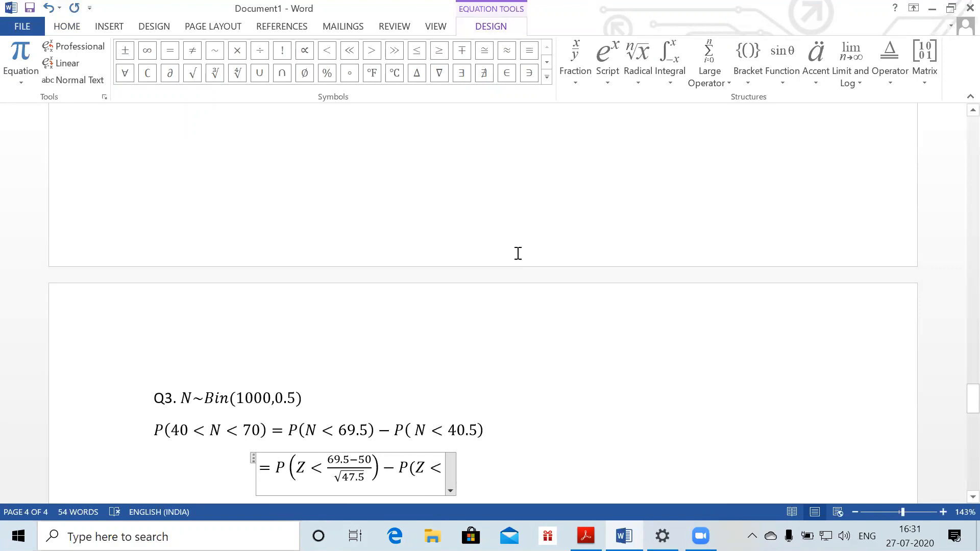
pyautogui.write('(40.5')
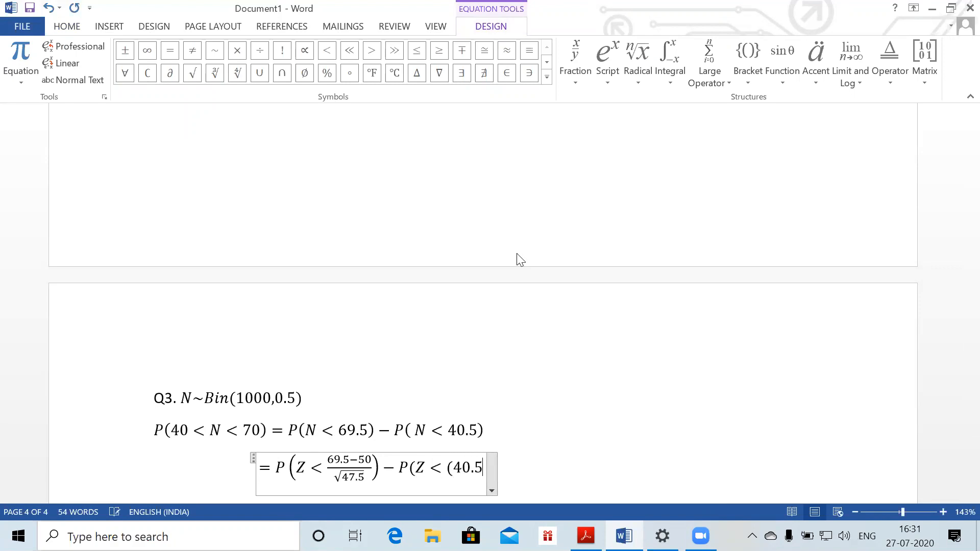
pyautogui.write('-50)')
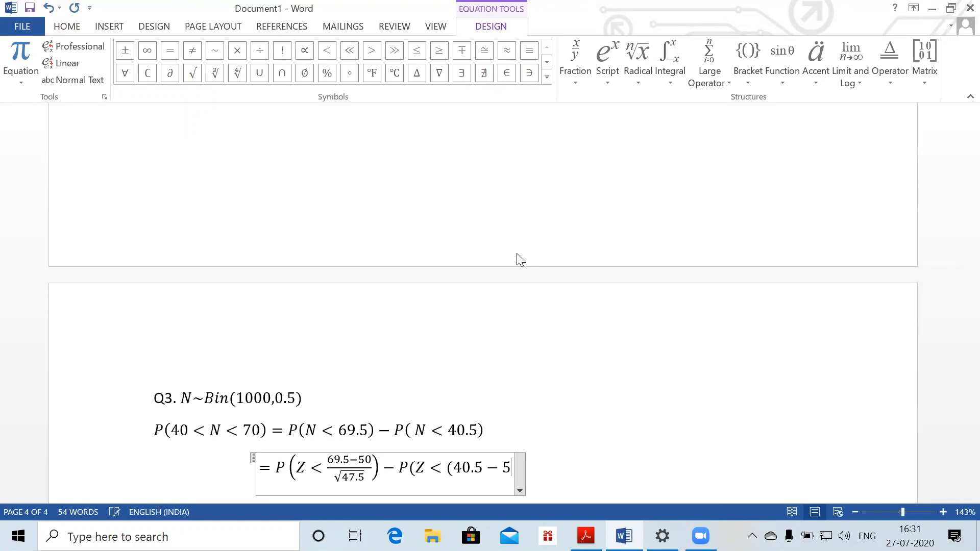
pyautogui.write('/')
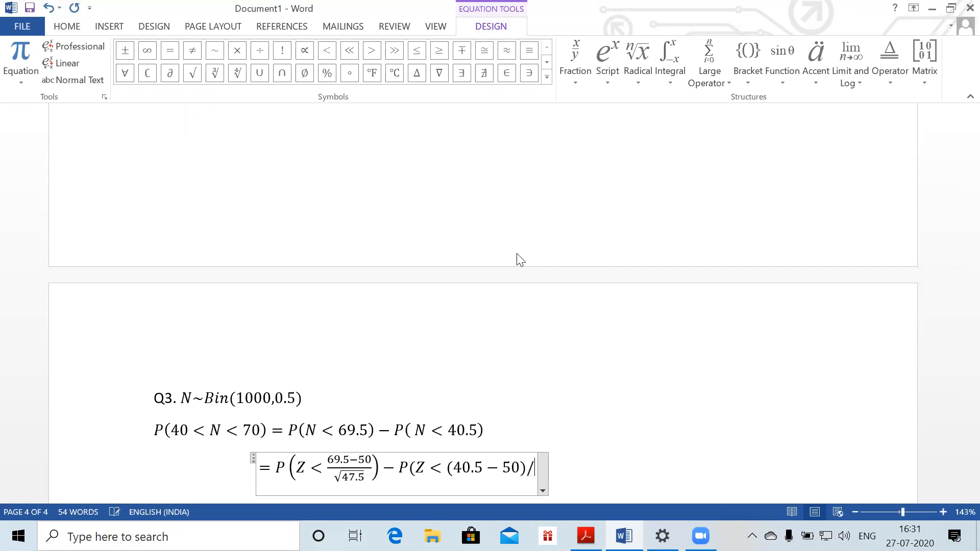
pyautogui.write('\\sqrt (')
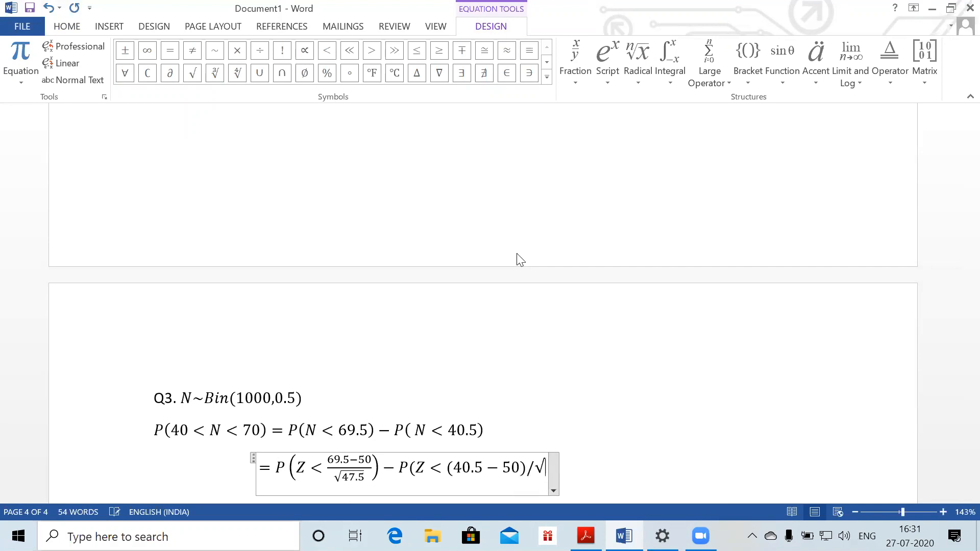
pyautogui.write('47.5')
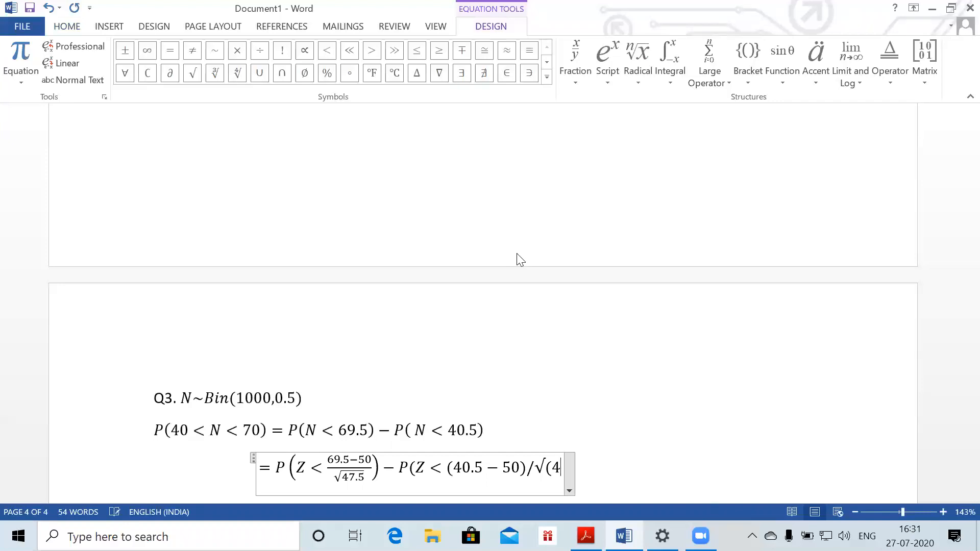
pyautogui.write(') ')
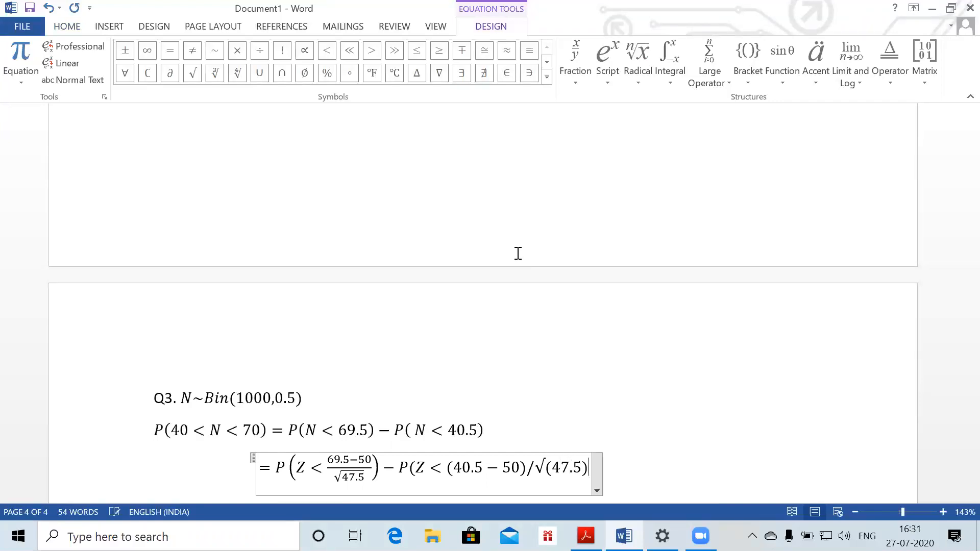
pyautogui.write(')')
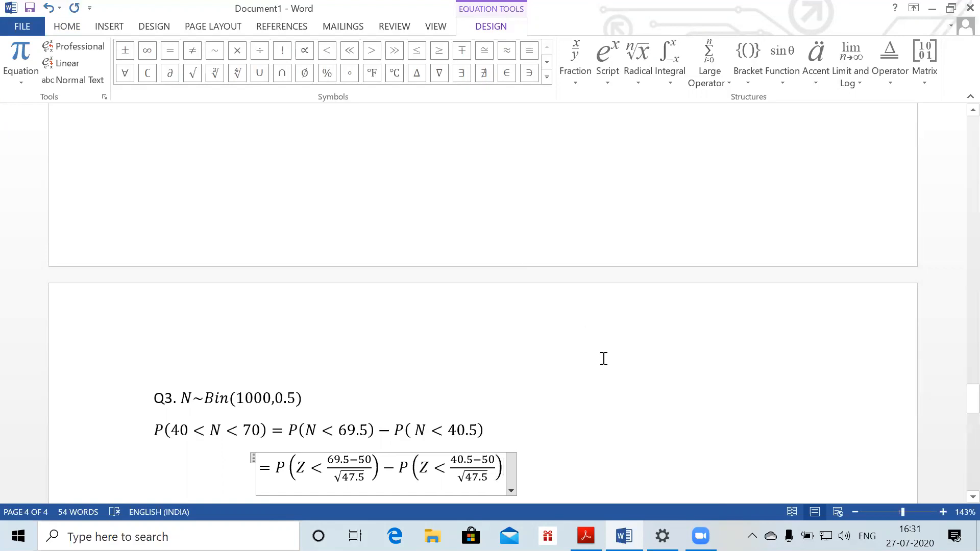
pyautogui.click(565, 448)
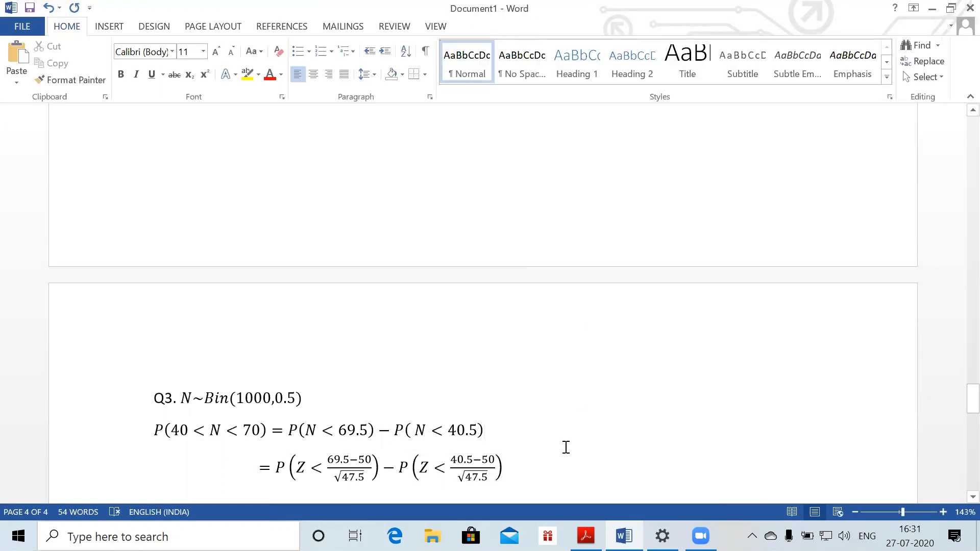
# Start an indented line = P(Z < 2.829) − (1 − P( as a new equation
pyautogui.click(527, 477)
pyautogui.press('Return')
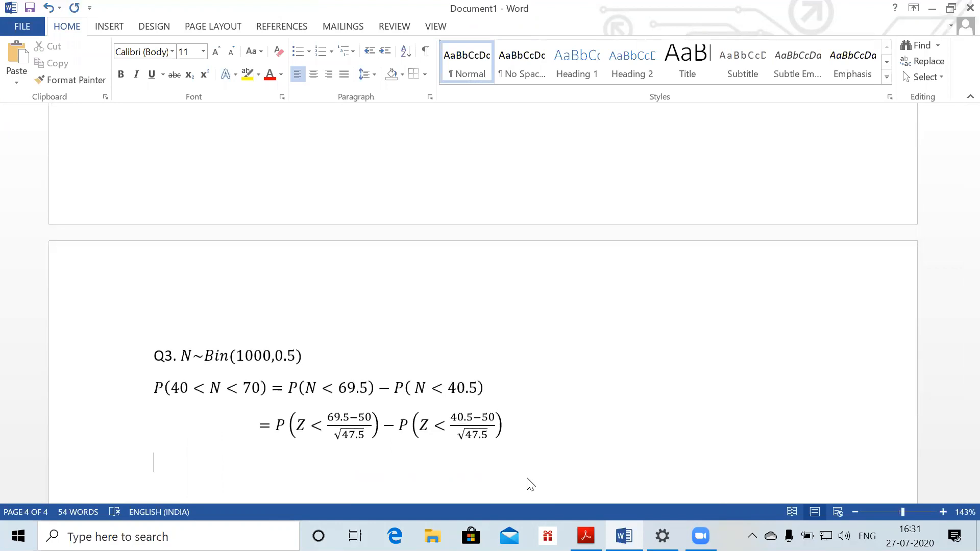
pyautogui.press('Tab')
pyautogui.press('Tab')
pyautogui.write('=')
pyautogui.hotkey('alt', '=')
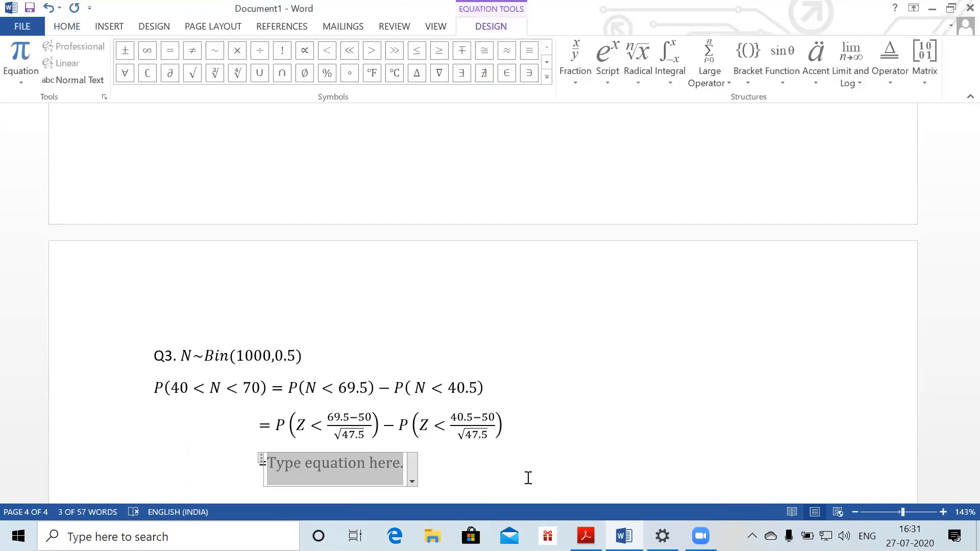
pyautogui.write('P(Z<')
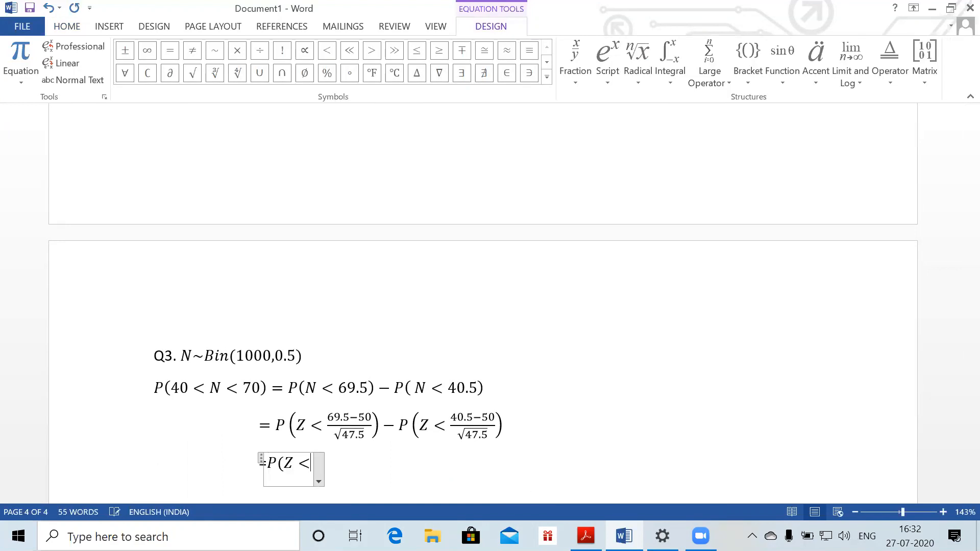
pyautogui.write('2.')
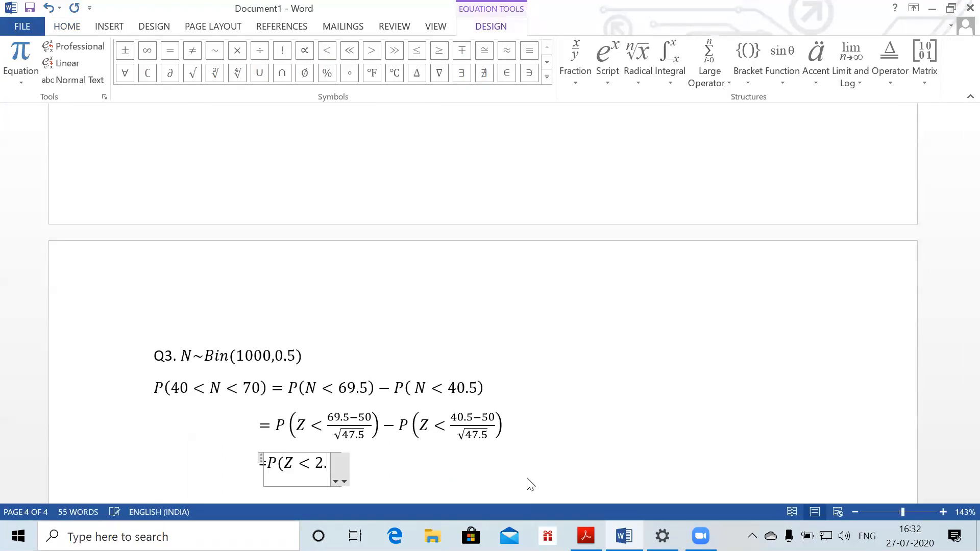
pyautogui.write('829)-P')
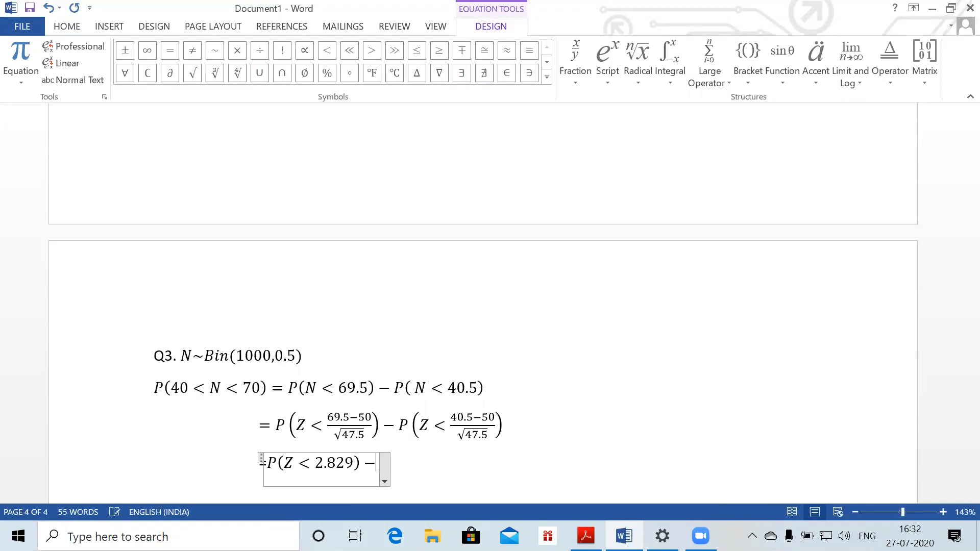
pyautogui.write('(')
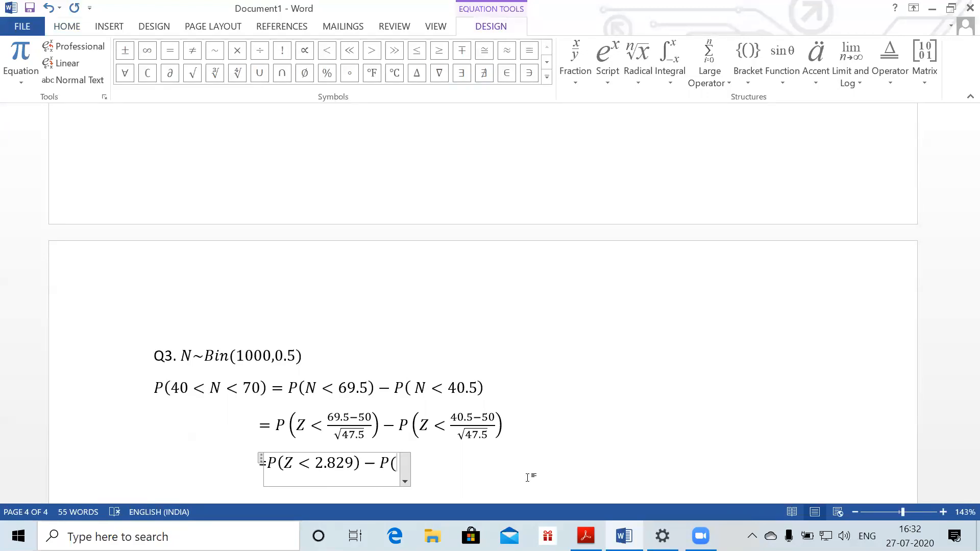
pyautogui.press('BackSpace')
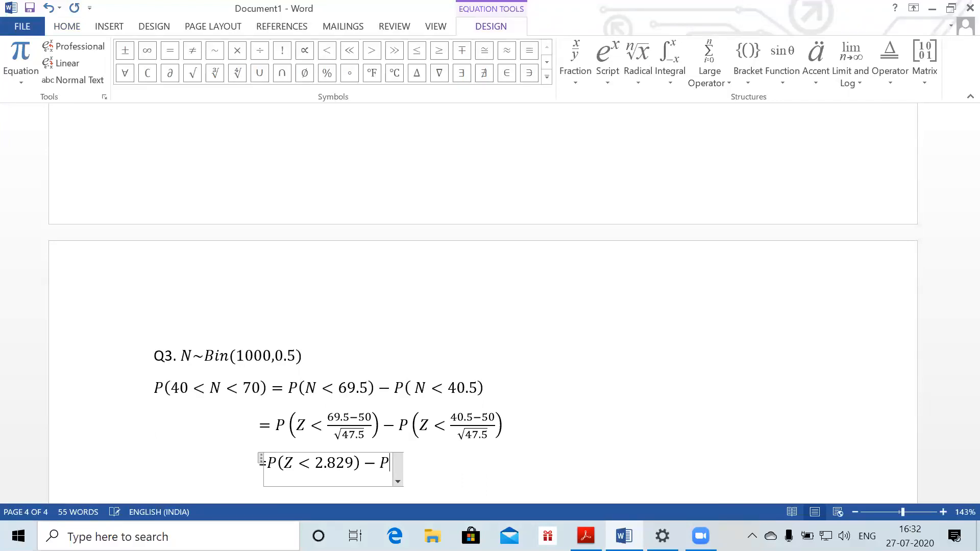
pyautogui.write('(1-P(')
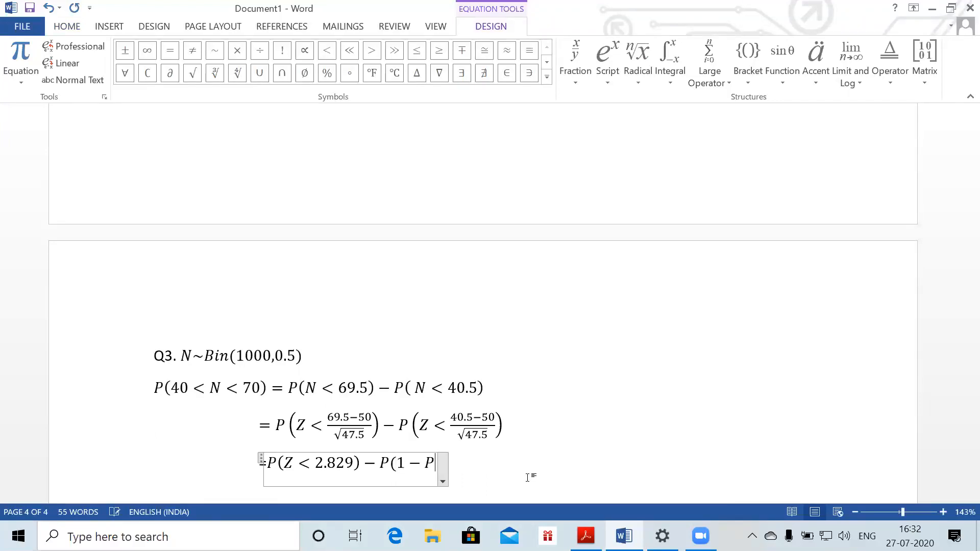
# Correct the bracketed term and finish it as (1 − P(Z < 1.378))
pyautogui.press('Left')
pyautogui.press('Left')
pyautogui.press('Right')
pyautogui.press('Left')
pyautogui.press('Left')
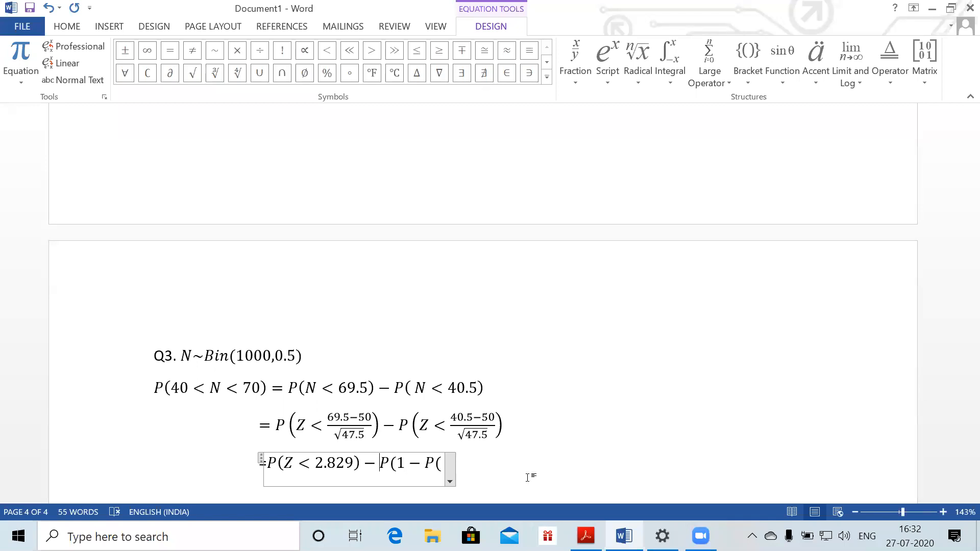
pyautogui.press('BackSpace')
pyautogui.press('Delete')
pyautogui.write('-')
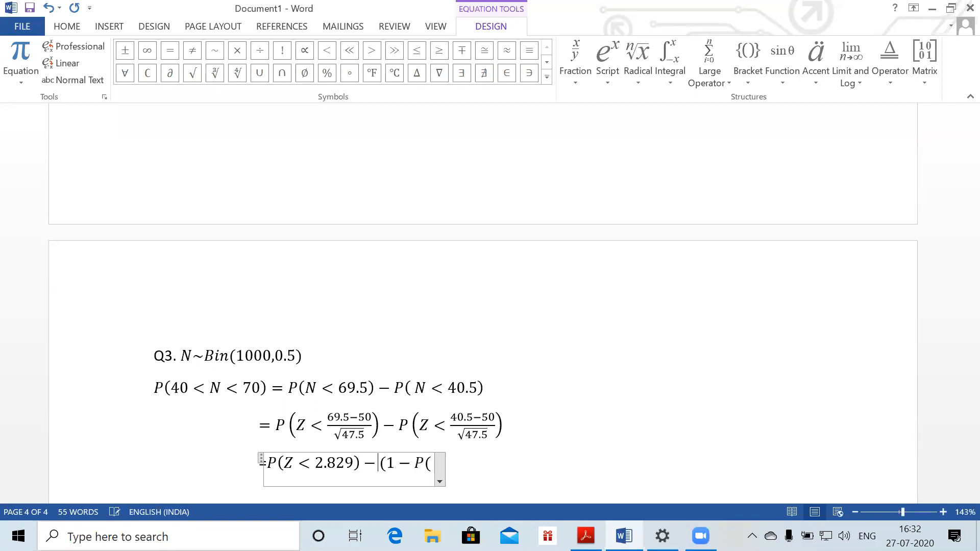
pyautogui.click(528, 477)
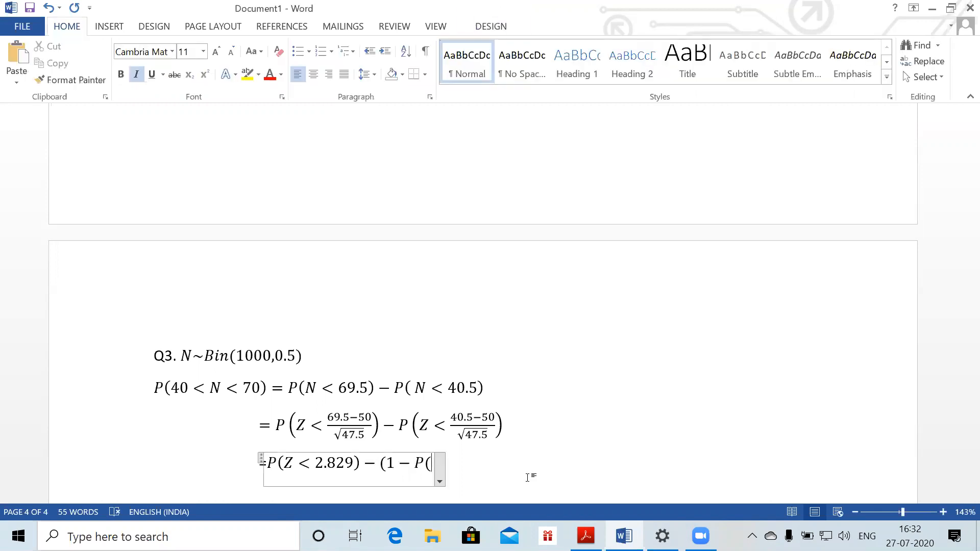
pyautogui.write('X')
pyautogui.press('BackSpace')
pyautogui.write('Z < ')
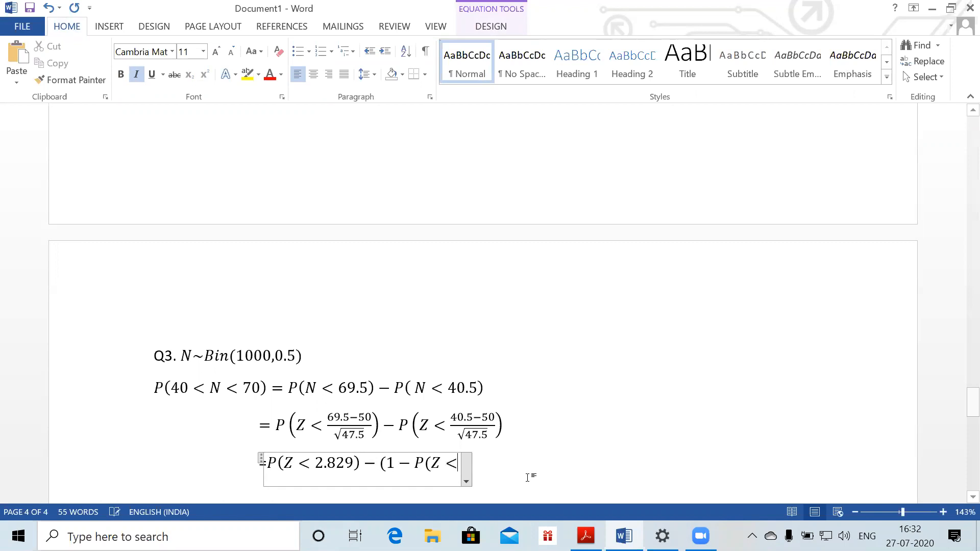
pyautogui.write('1')
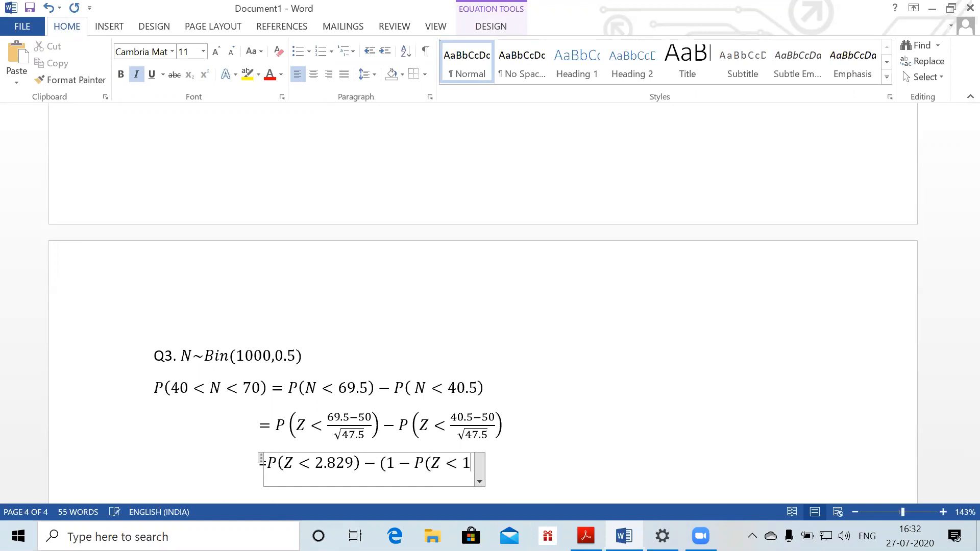
pyautogui.write('.378))')
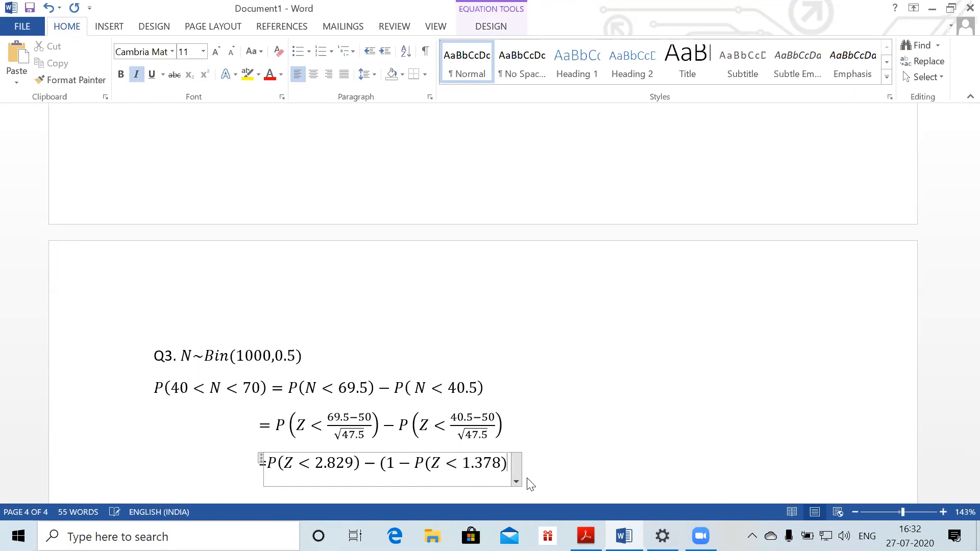
pyautogui.press('Return')
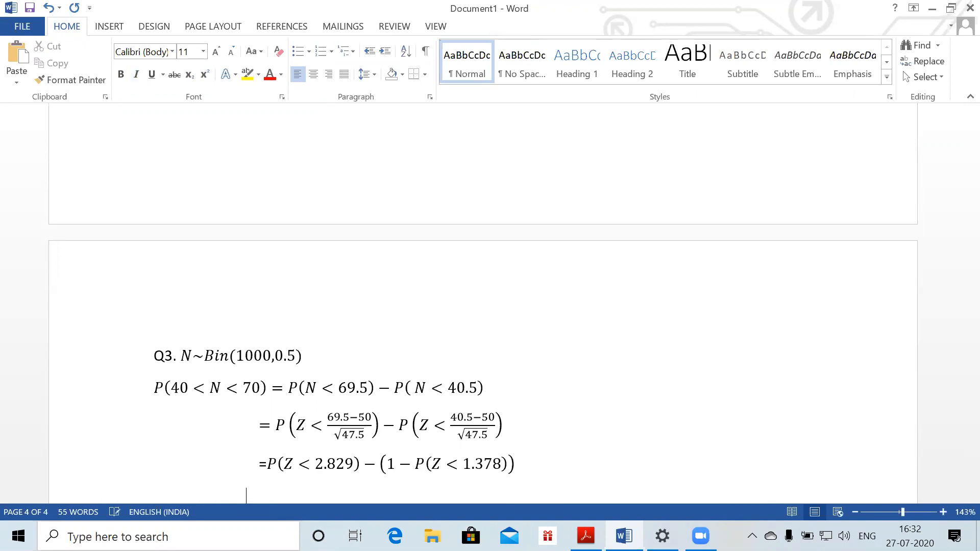
# Add the line = 0.99766 − [1 − 0.9159] = 0.91356, then switch to the question PDF
pyautogui.hotkey('alt', '=')
pyautogui.write('=')
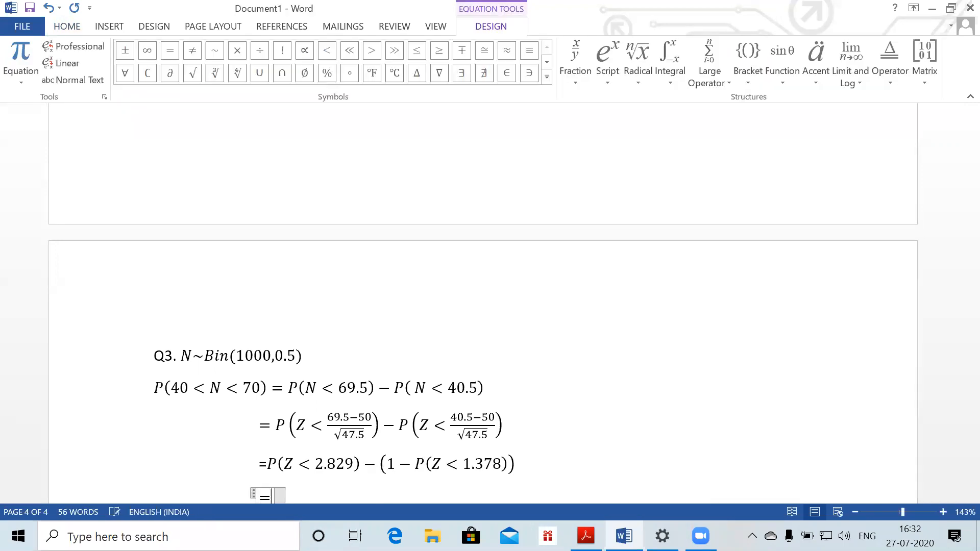
pyautogui.write('0.997')
pyautogui.write('66-')
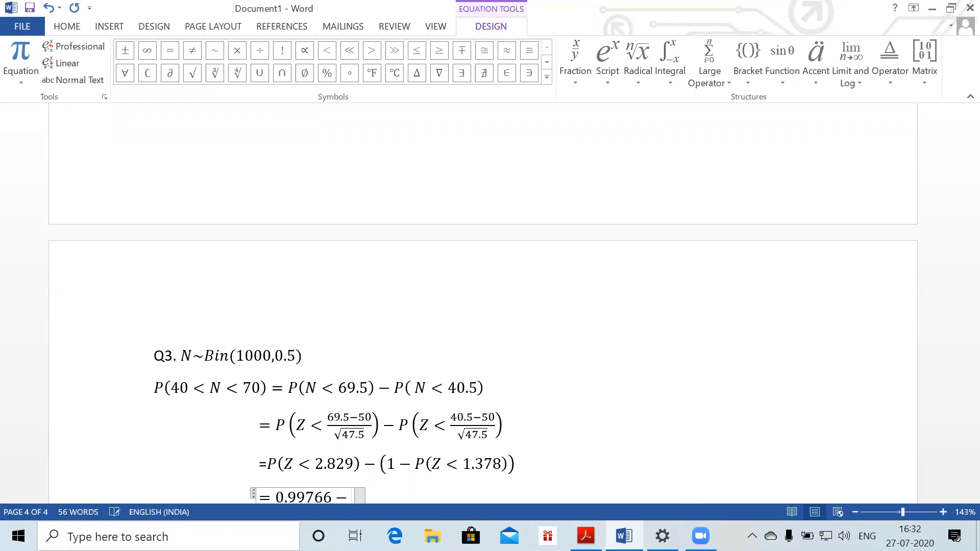
pyautogui.write('[1-0.99')
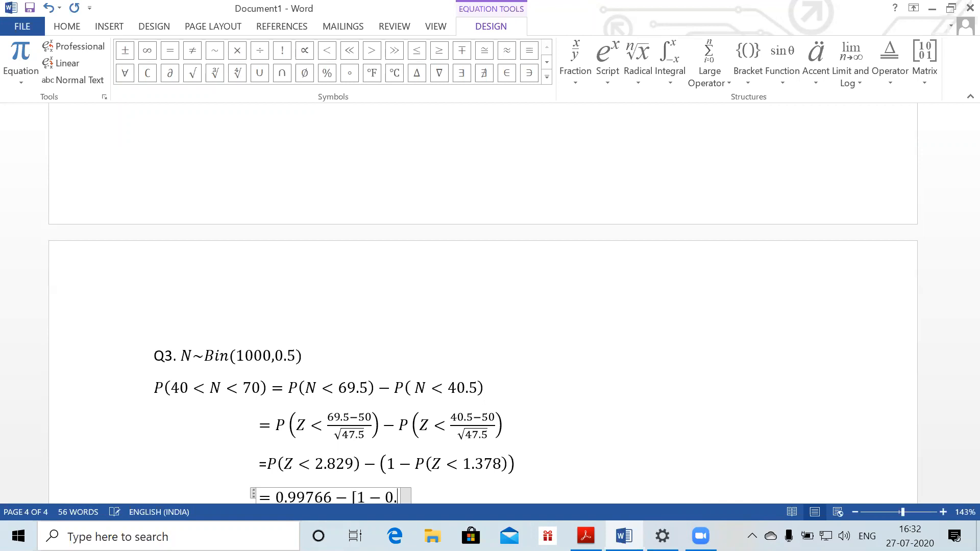
pyautogui.press('BackSpace')
pyautogui.write('15')
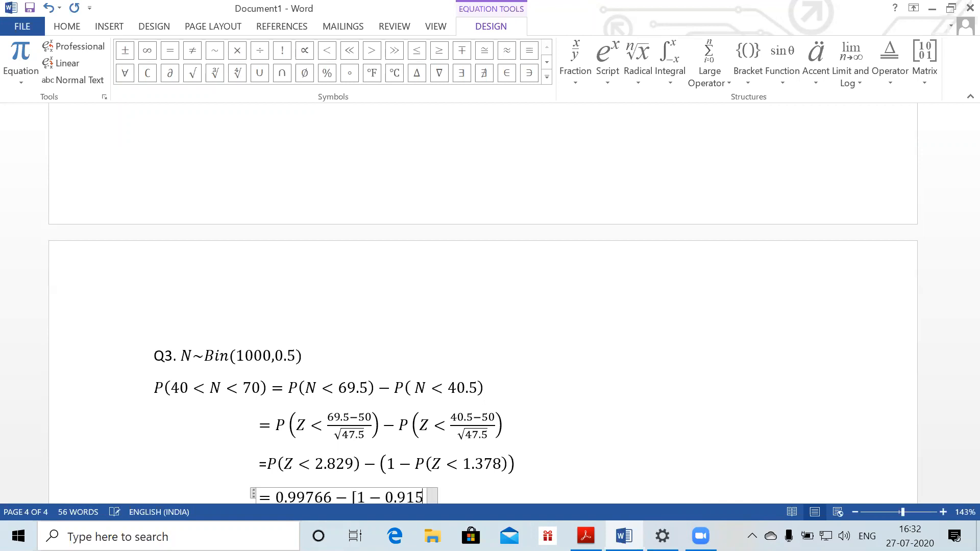
pyautogui.write('9] = ')
pyautogui.write('0.91')
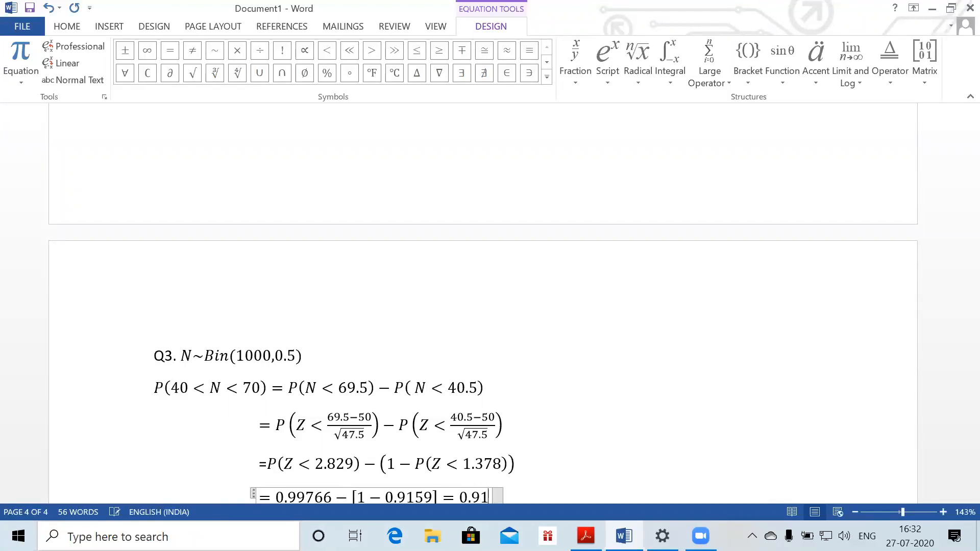
pyautogui.write('356')
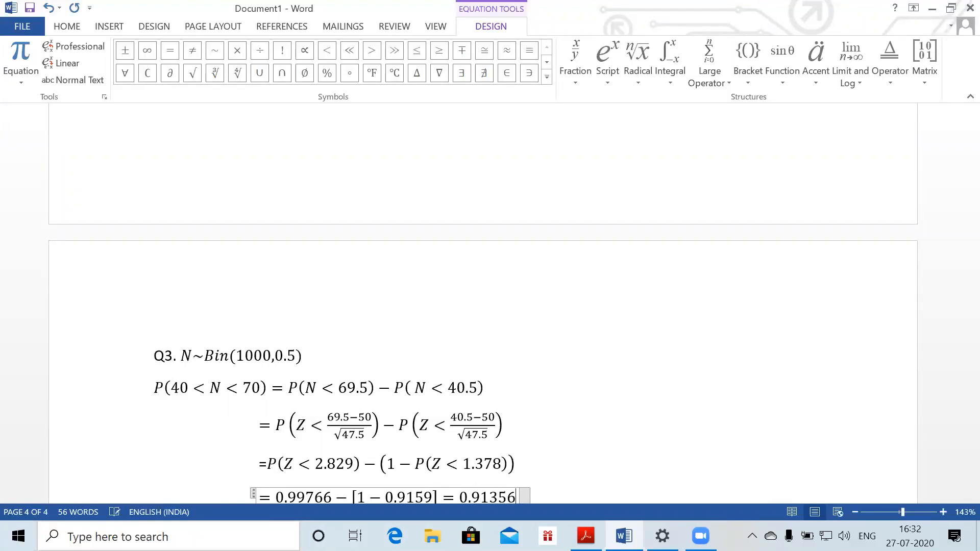
pyautogui.press('Return')
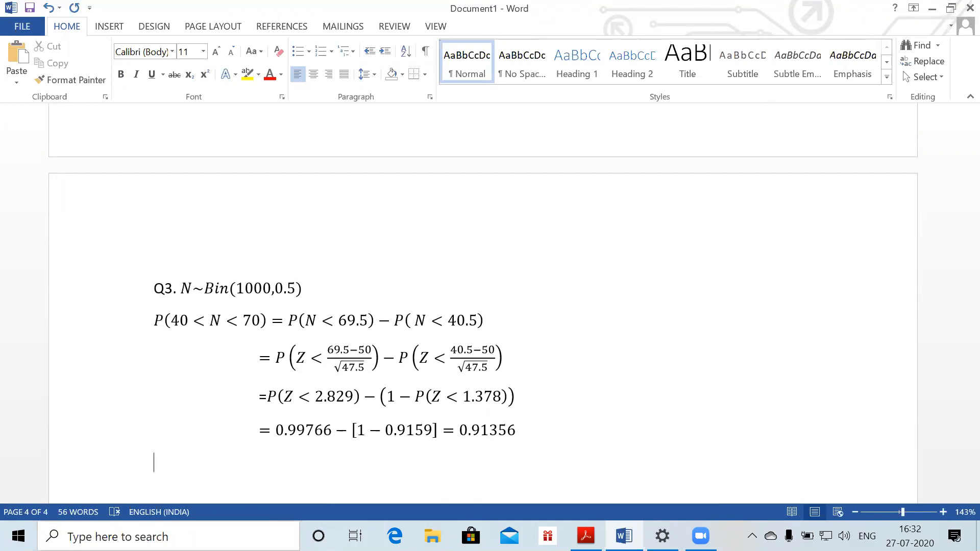
pyautogui.hotkey('alt', 'Tab')
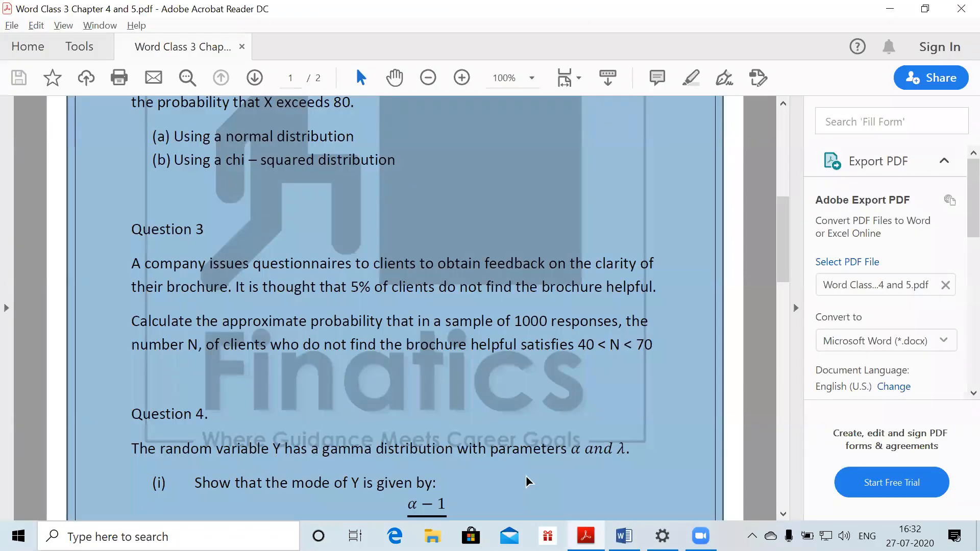
# After reading Question 3 in the PDF, return to the Word document with the Q3 working
pyautogui.hotkey('alt', 'Tab')
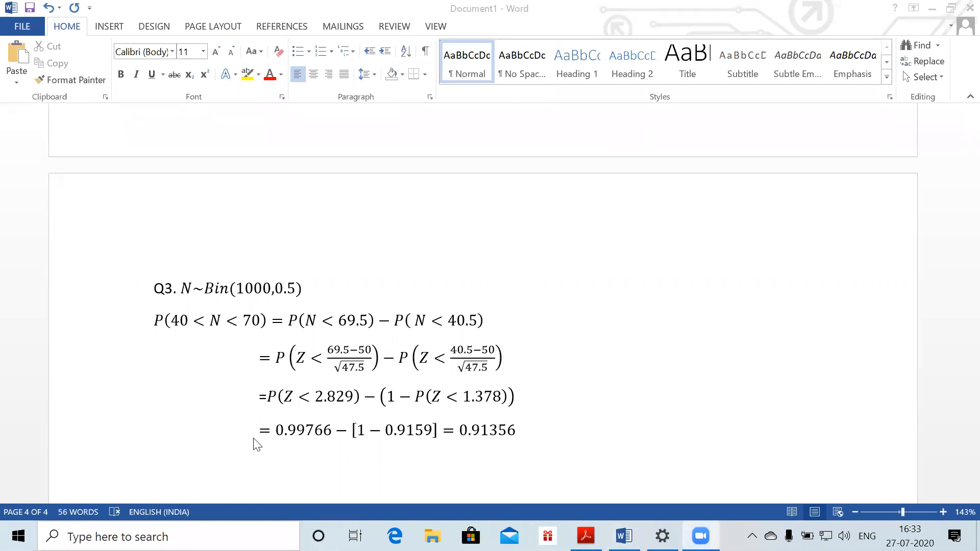
# Insert a new equation on the empty line below the 0.91356 result, starting with N
pyautogui.moveTo(175, 443); pyautogui.dragTo(198, 461)
pyautogui.click(180, 478)
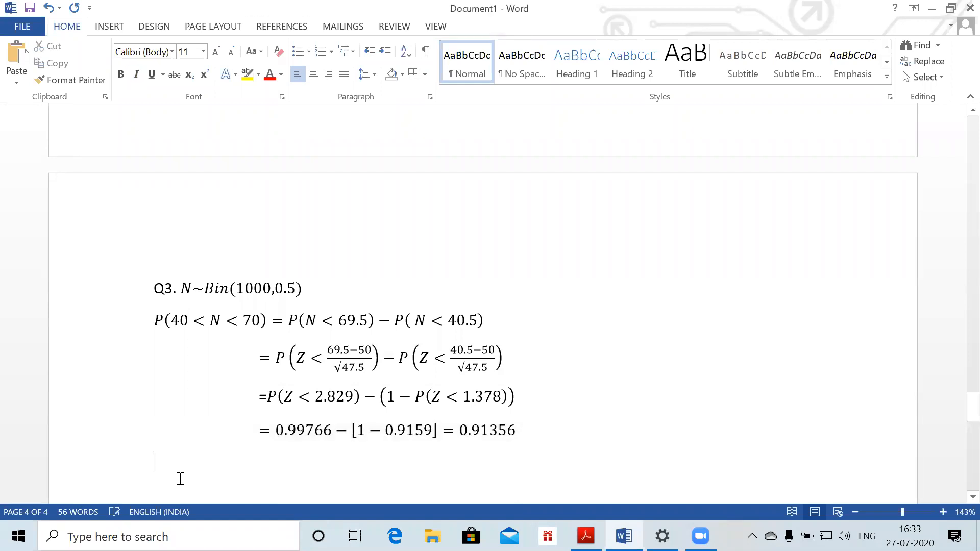
pyautogui.hotkey('alt', '=')
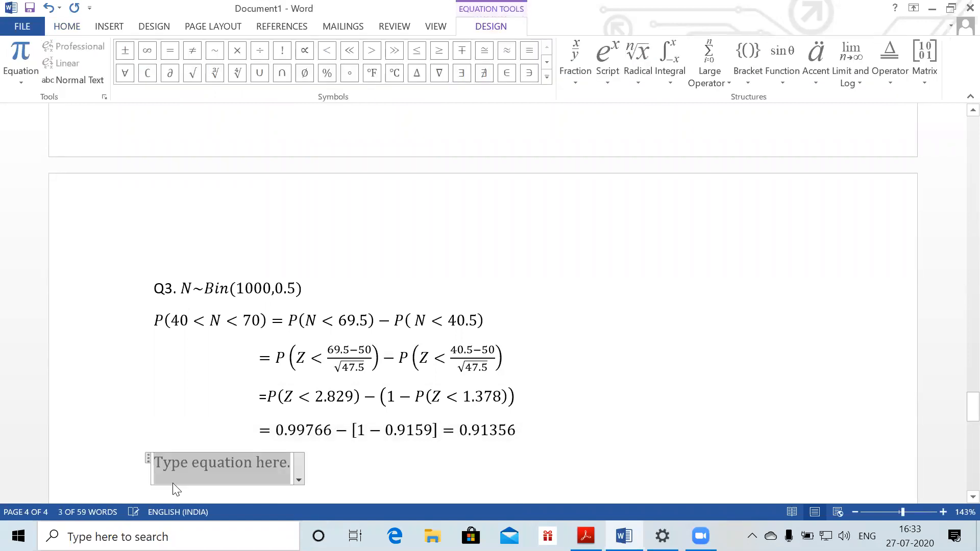
pyautogui.write('N')
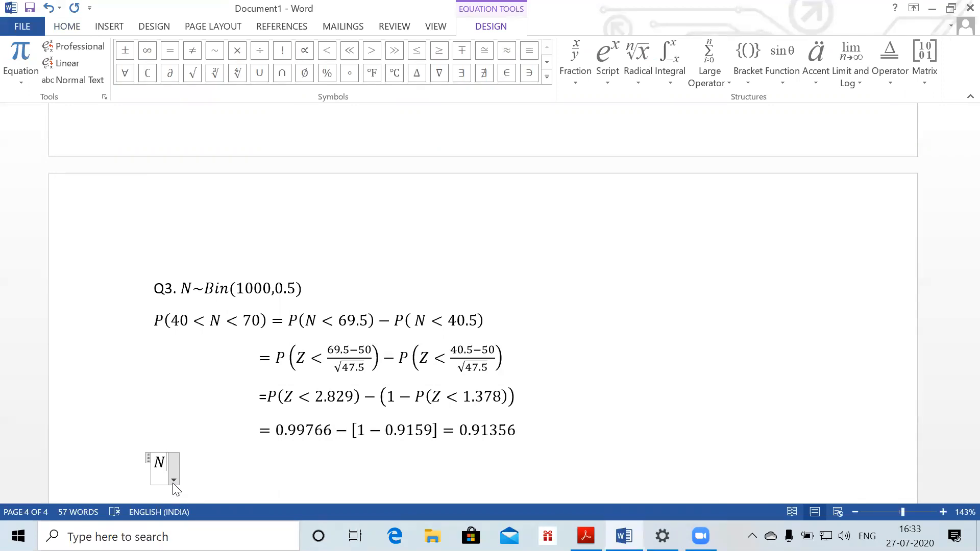
pyautogui.write('~')
pyautogui.press('BackSpace')
pyautogui.write('~')
pyautogui.press('BackSpace')
pyautogui.write('~')
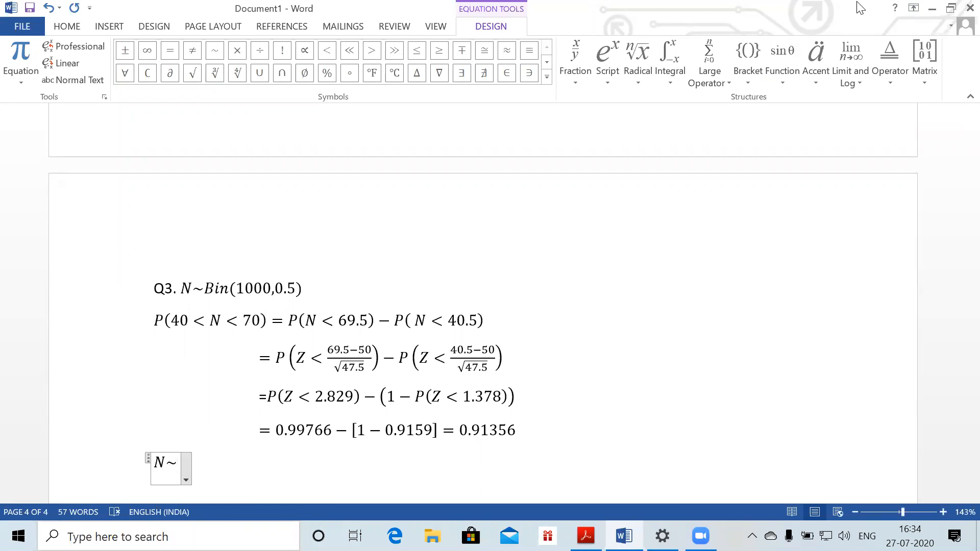
# Replace the tilde after N with \approx so the equation reads N ≈
pyautogui.click(600, 130)
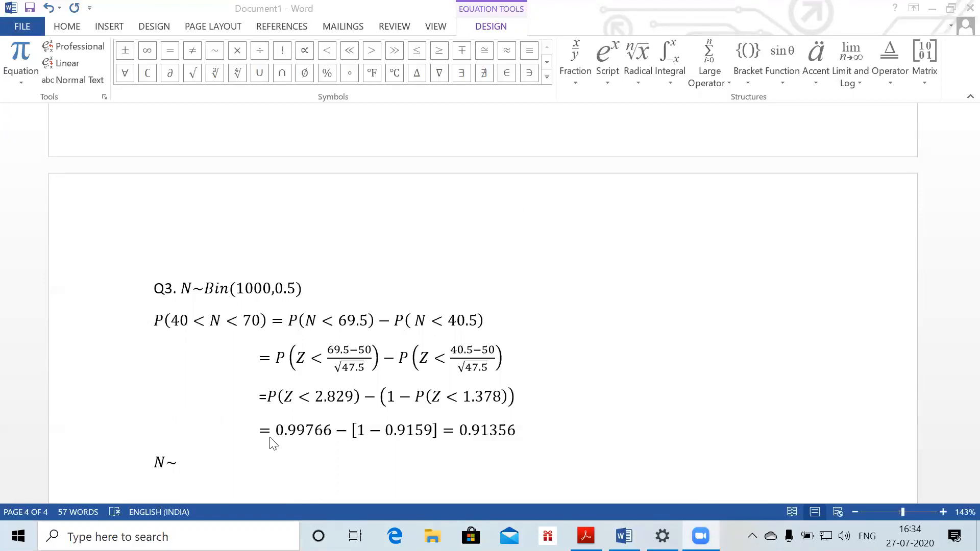
pyautogui.click(170, 465)
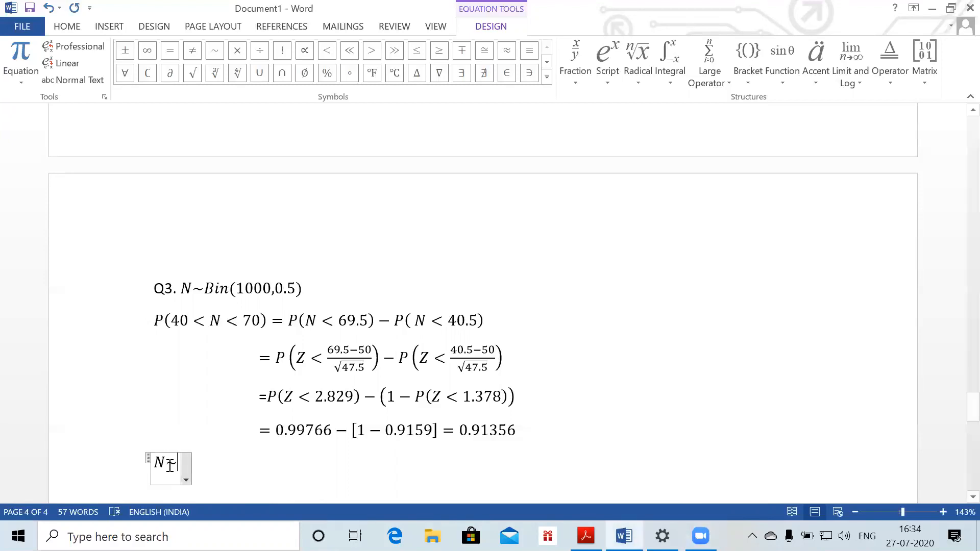
pyautogui.press('BackSpace')
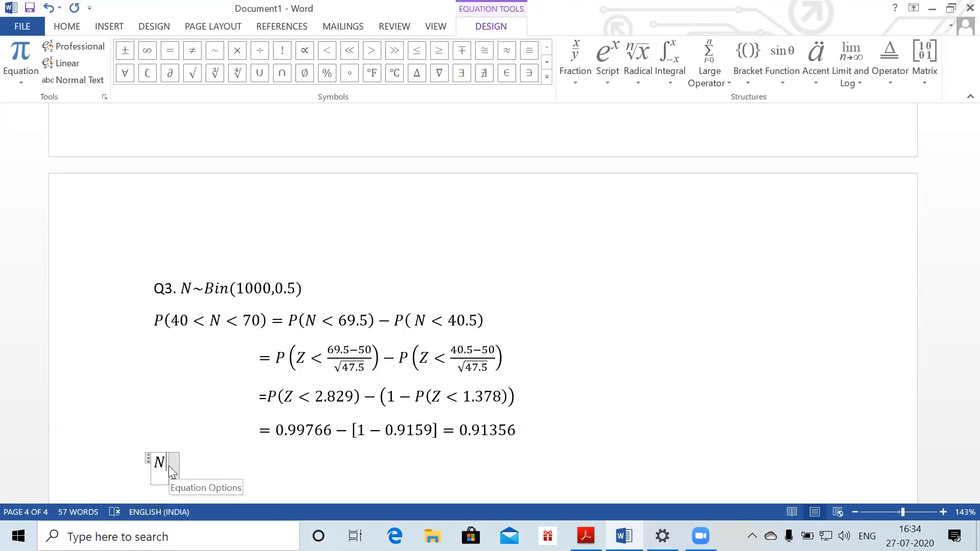
pyautogui.write('\\approx')
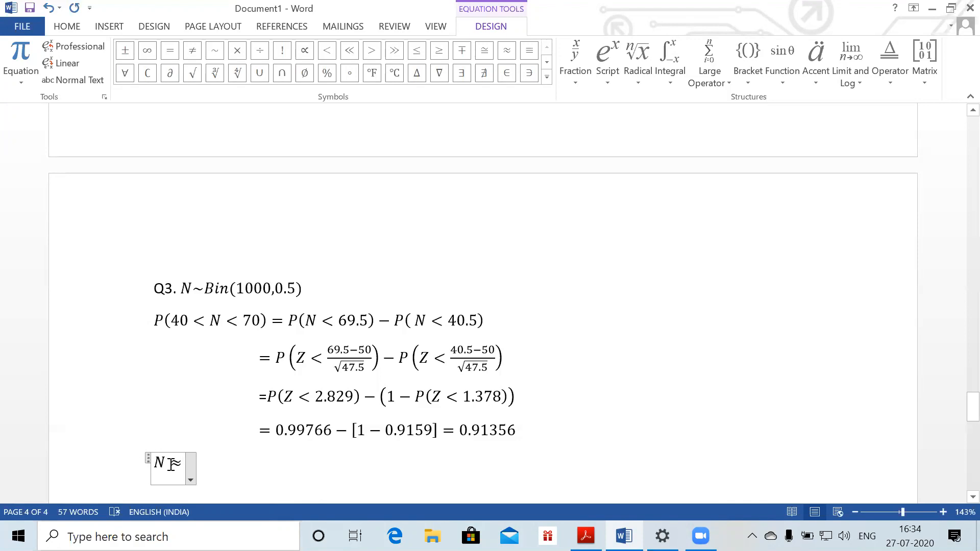
pyautogui.press('BackSpace')
pyautogui.write('\\a')
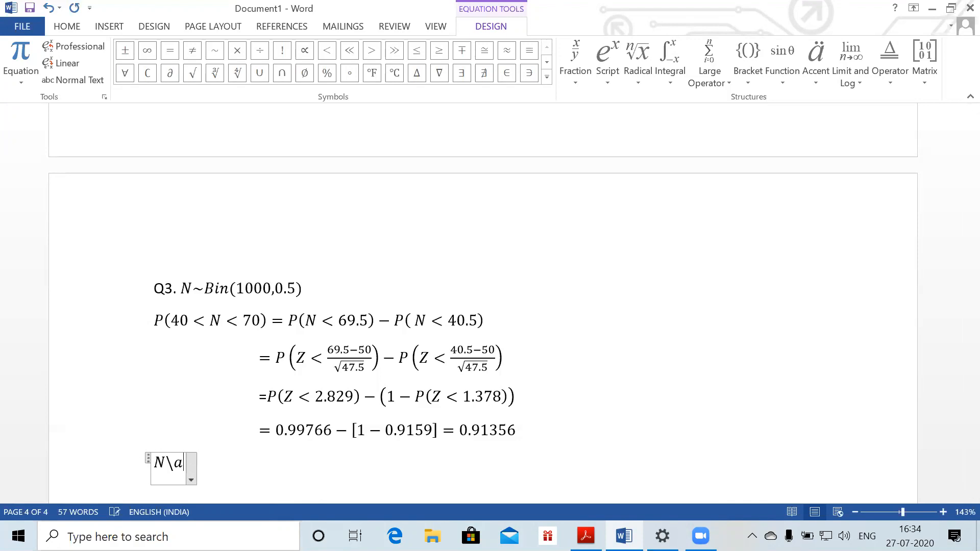
pyautogui.write('pprox')
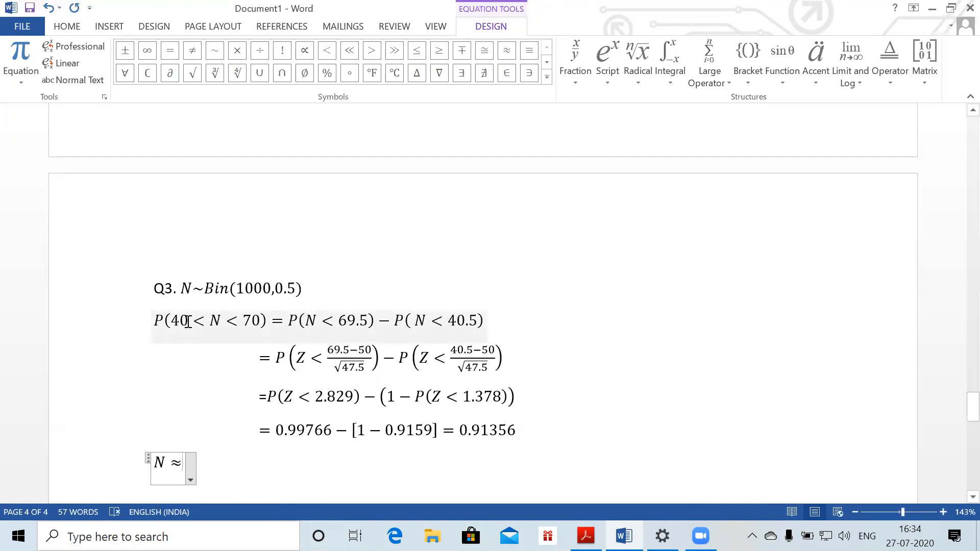
# Swap the ≈ after N for other relation commands, trying \equiv and \congto
pyautogui.click(195, 290)
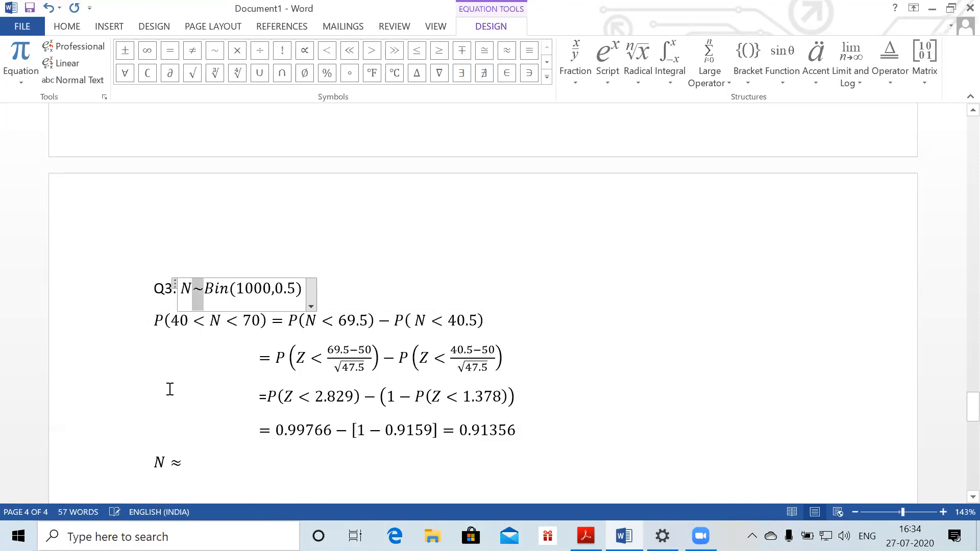
pyautogui.click(159, 462)
pyautogui.moveTo(166, 464); pyautogui.dragTo(182, 464)
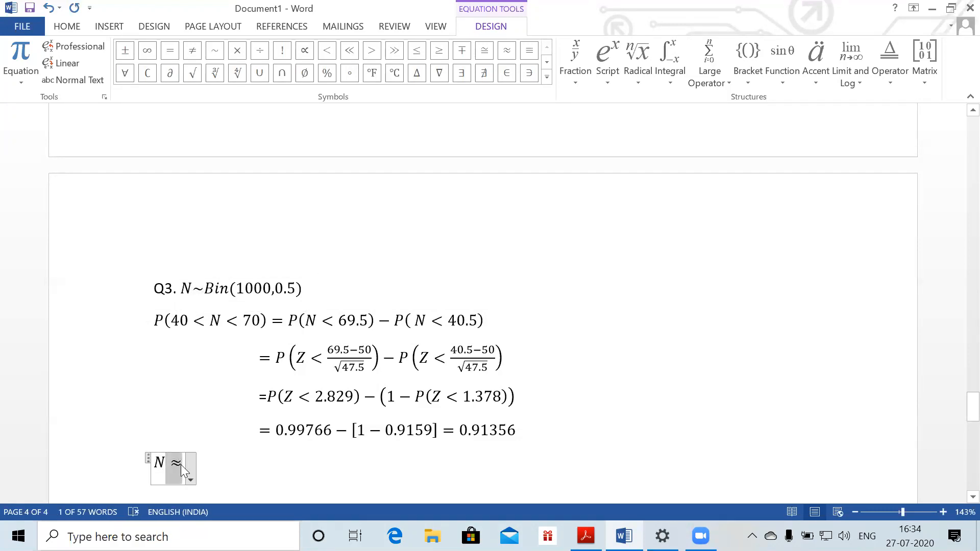
pyautogui.click(181, 464)
pyautogui.click(182, 465)
pyautogui.click(182, 464)
pyautogui.press('BackSpace')
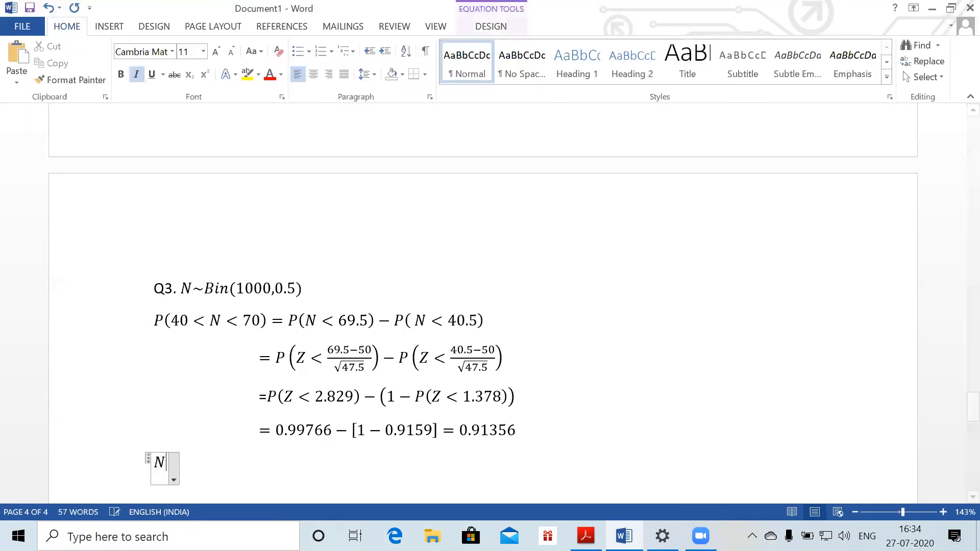
pyautogui.write('\\equiv')
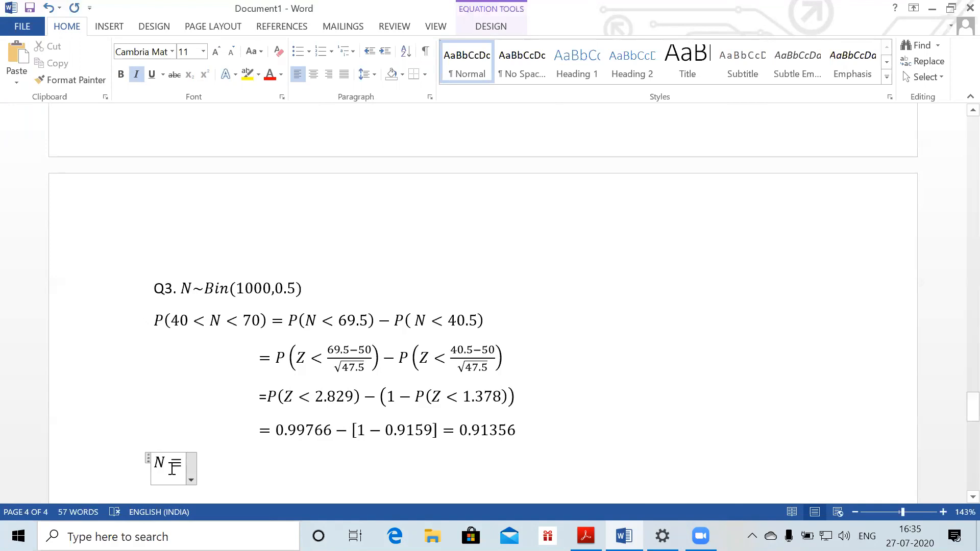
pyautogui.press('BackSpace')
pyautogui.write('\\congto')
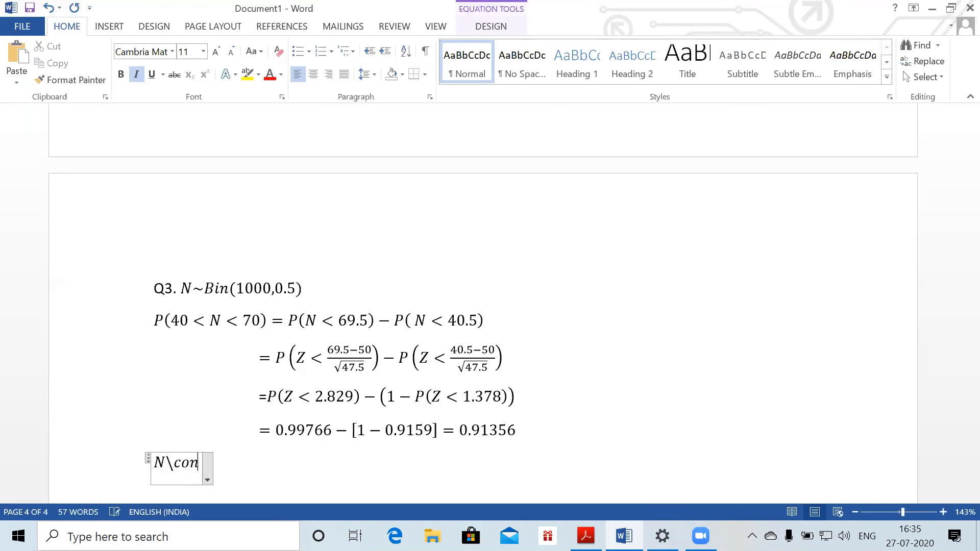
pyautogui.press('BackSpace')
pyautogui.press('BackSpace')
pyautogui.press('BackSpace')
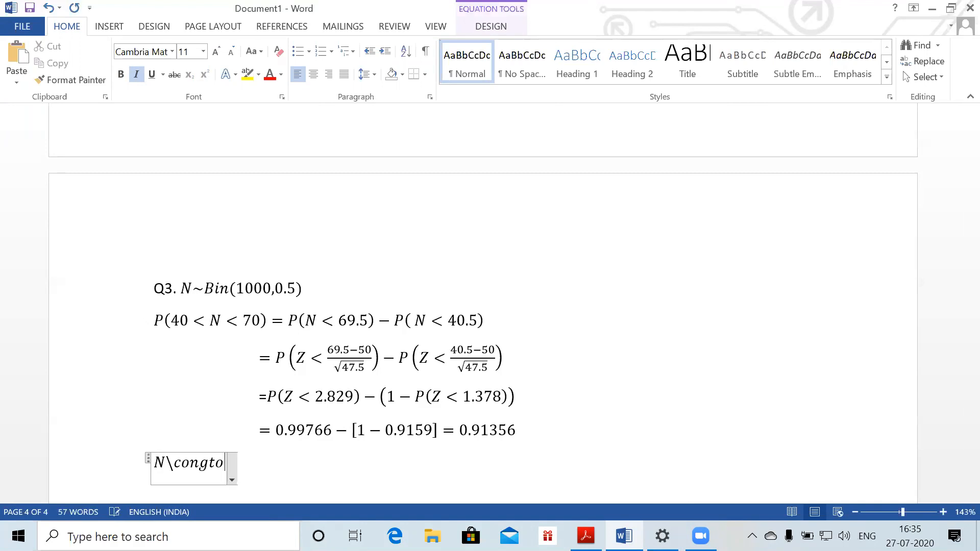
pyautogui.write('rto')
pyautogui.press('BackSpace')
pyautogui.press('BackSpace')
pyautogui.press('BackSpace')
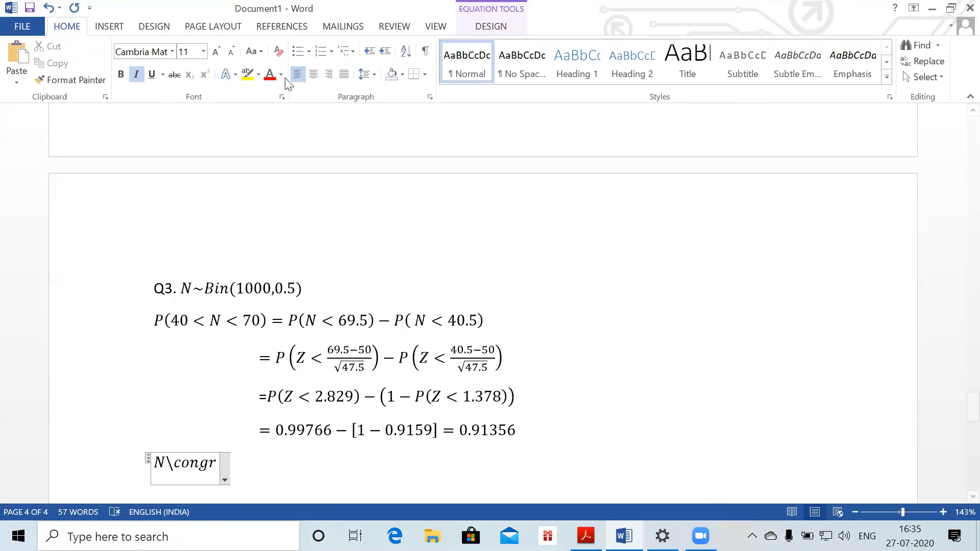
# Trim the partly typed command to N\co and expand the full Basic Math symbol gallery
pyautogui.moveTo(185, 92); pyautogui.dragTo(490, 29)
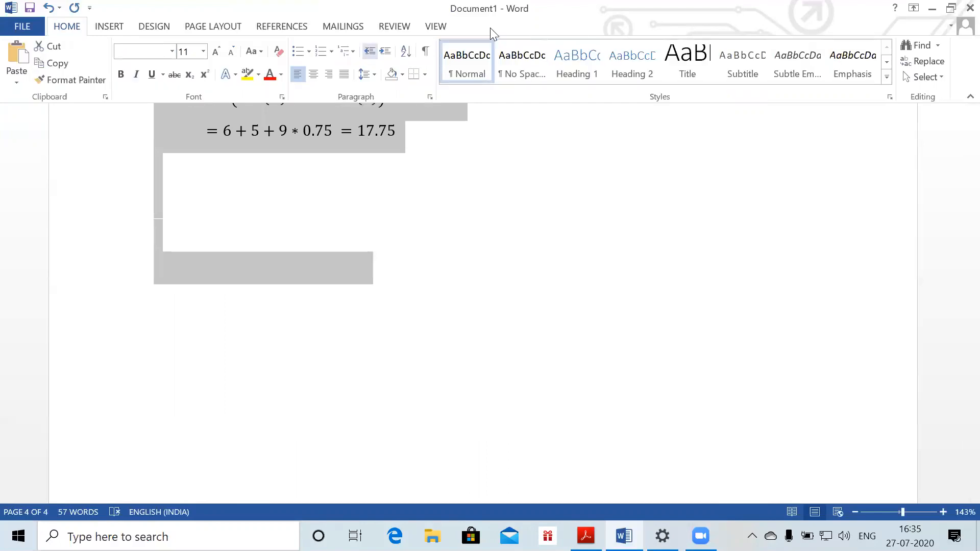
pyautogui.moveTo(959, 232); pyautogui.dragTo(959, 428)
pyautogui.click(324, 315)
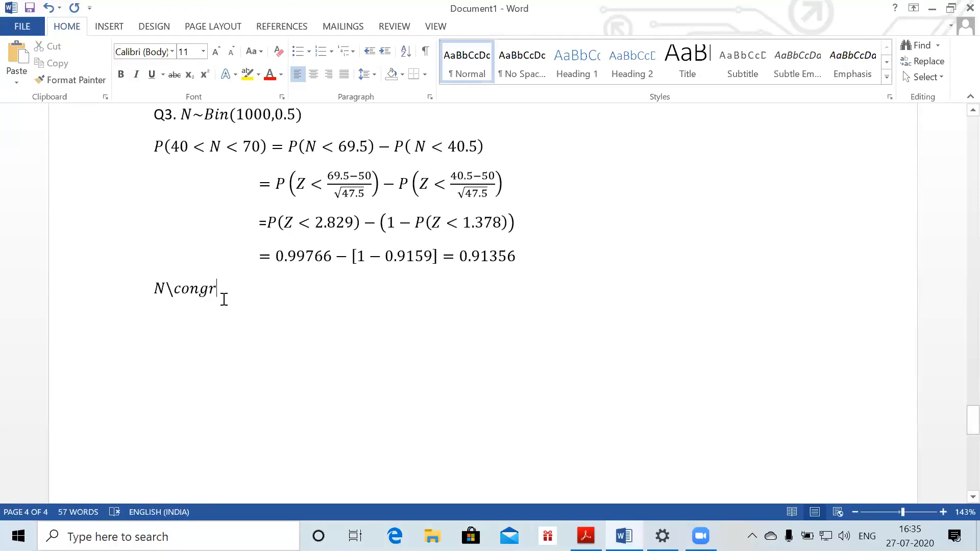
pyautogui.press('BackSpace')
pyautogui.press('BackSpace')
pyautogui.press('BackSpace')
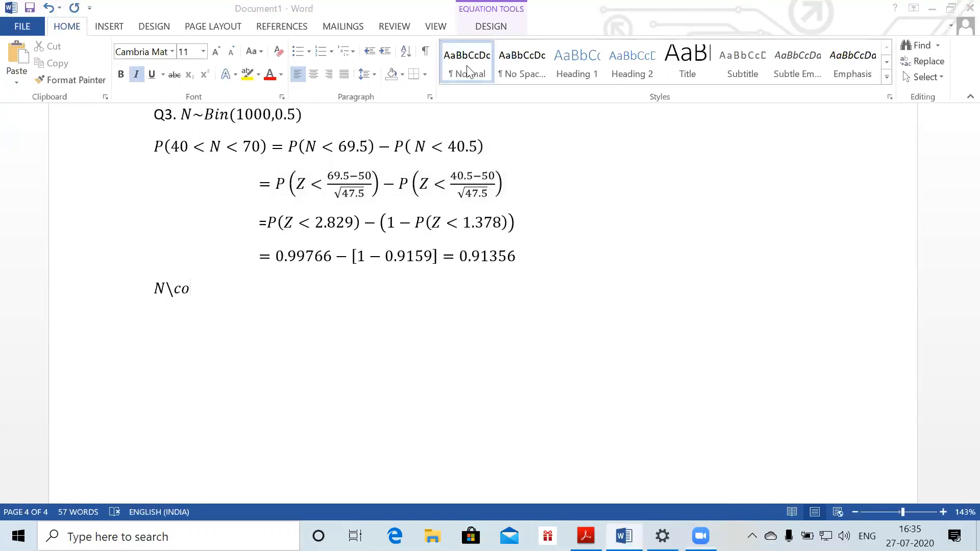
pyautogui.click(486, 30)
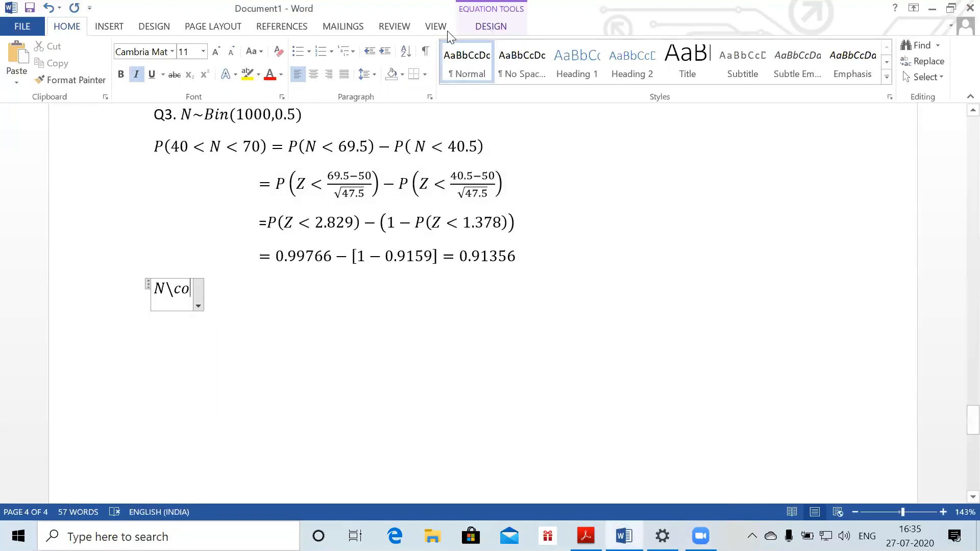
pyautogui.click(468, 27)
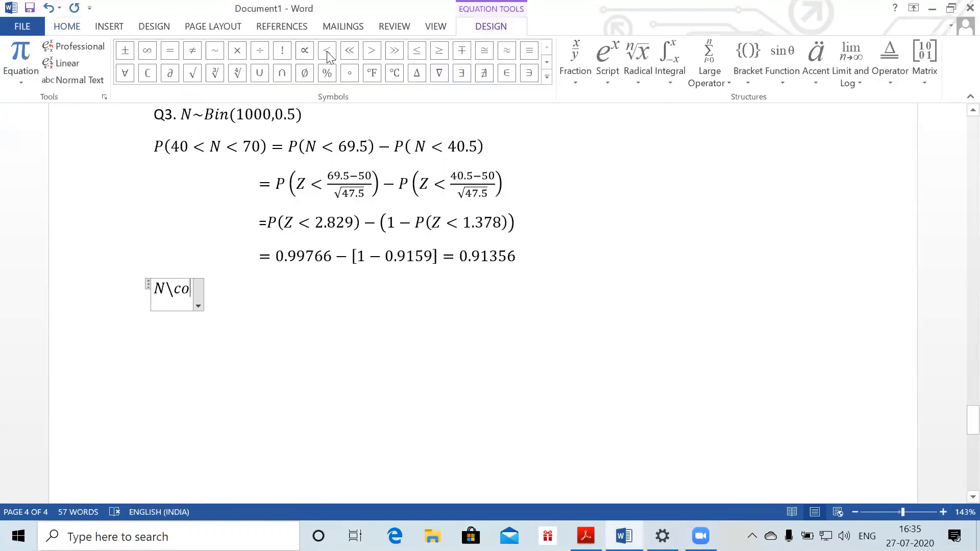
pyautogui.click(547, 76)
# Insert ≅ after N\co, then erase the equation back to a lone N and expand the symbol gallery
pyautogui.click(483, 87)
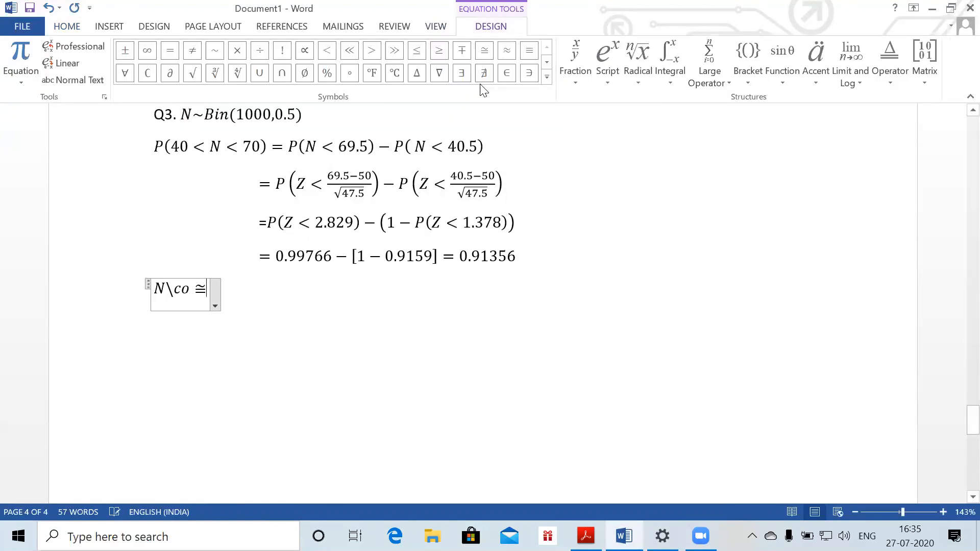
pyautogui.doubleClick(196, 289)
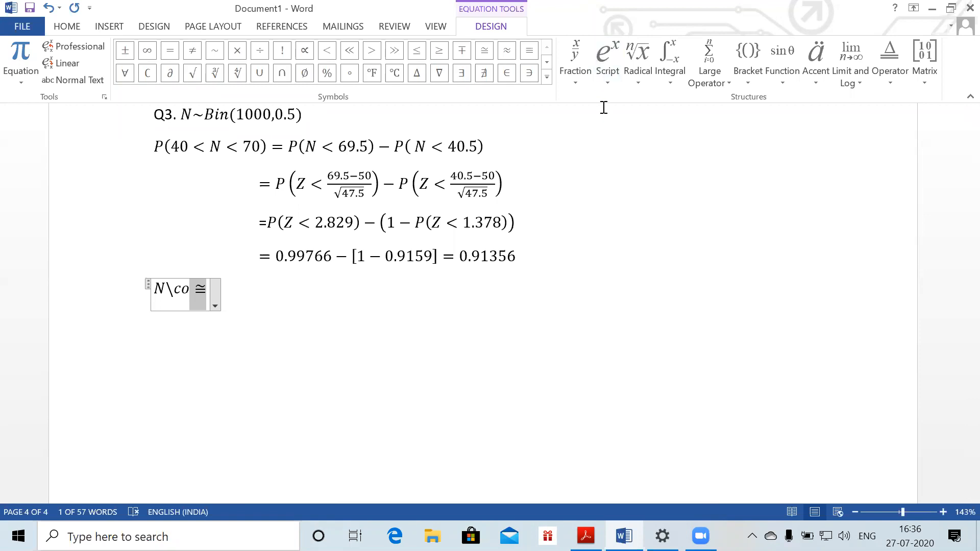
pyautogui.hotkey('alt', 'Tab')
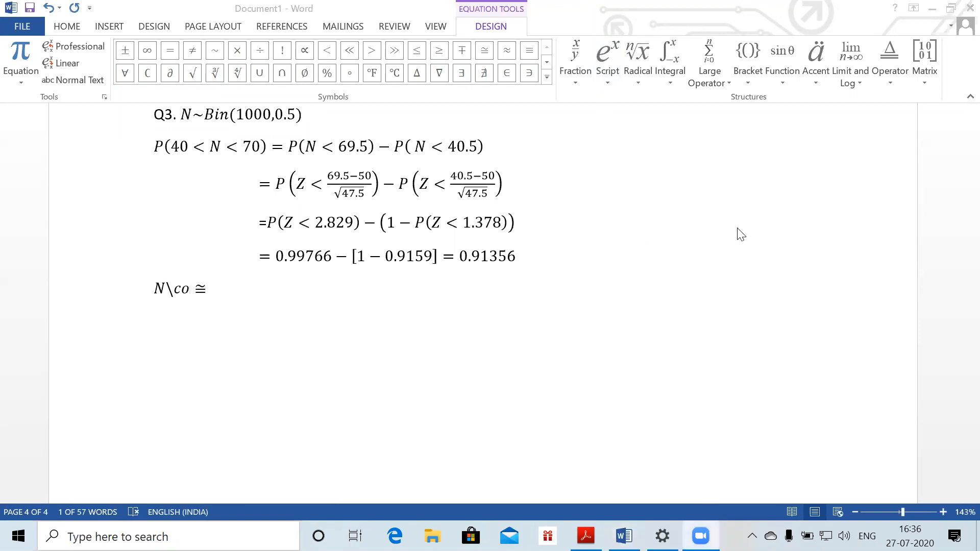
pyautogui.click(212, 293)
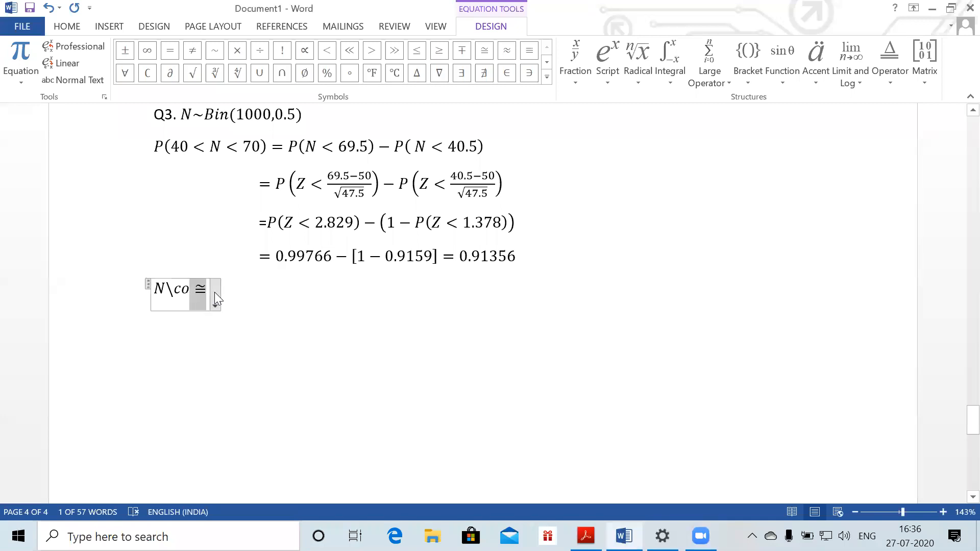
pyautogui.press('BackSpace')
pyautogui.press('BackSpace')
pyautogui.press('BackSpace')
pyautogui.press('BackSpace')
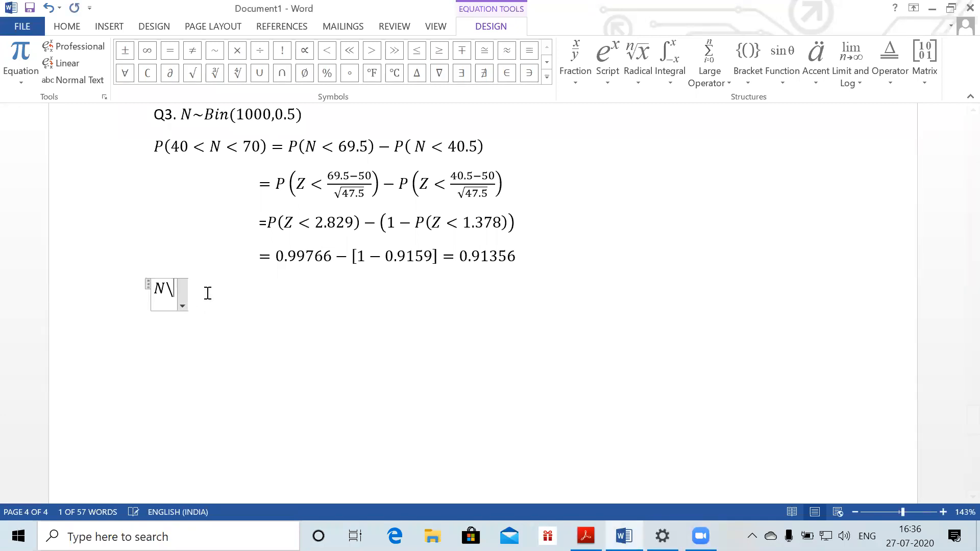
pyautogui.click(546, 77)
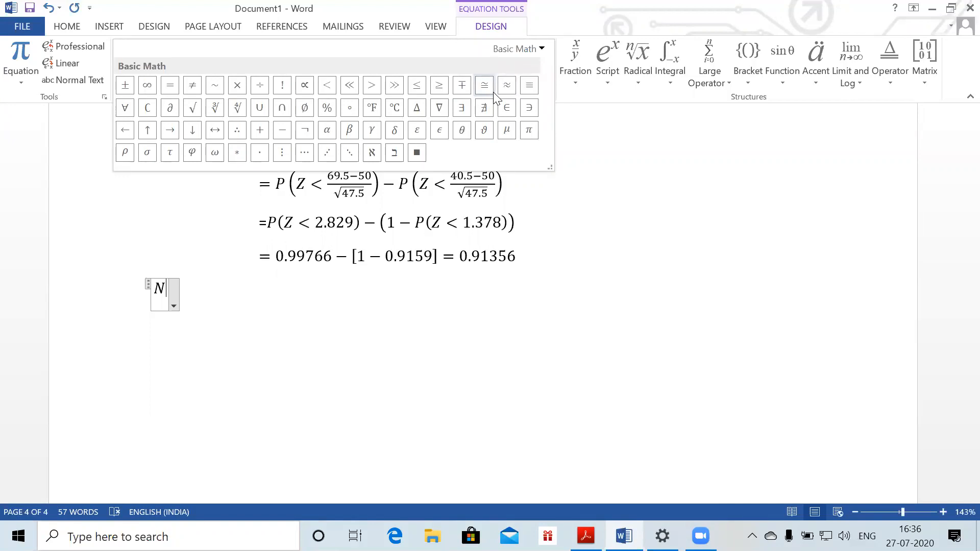
# Change the symbol gallery category to Letter-Like Symbols, then Operators, and collapse it
pyautogui.click(541, 53)
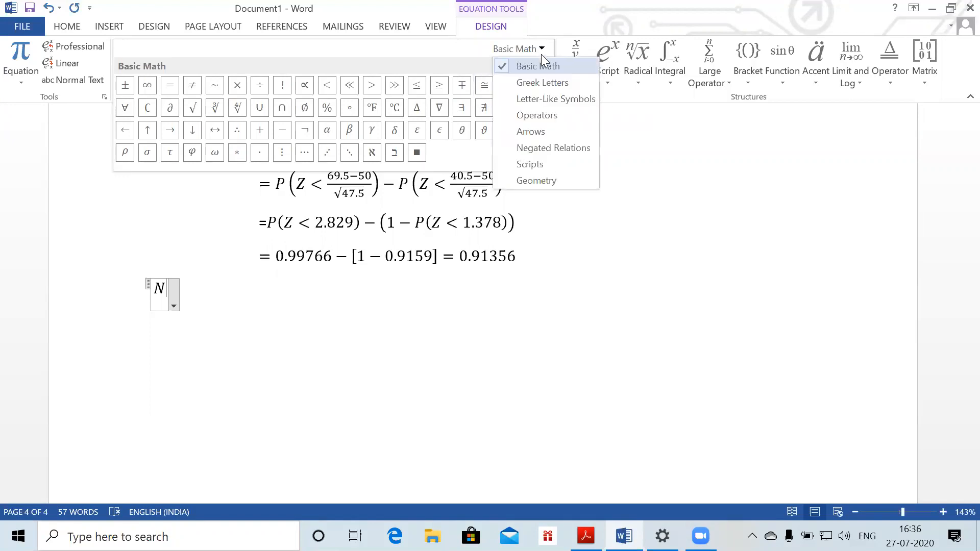
pyautogui.click(536, 98)
pyautogui.click(514, 51)
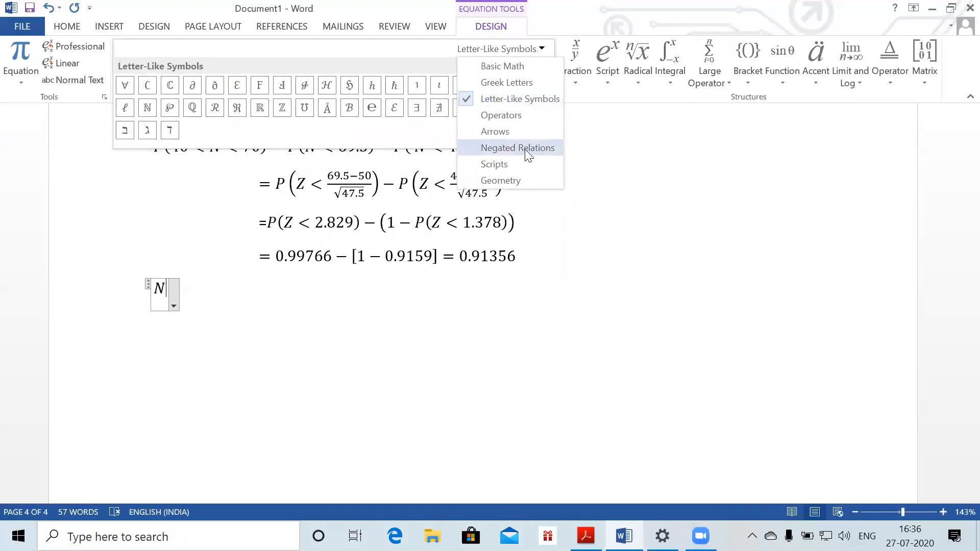
pyautogui.click(519, 117)
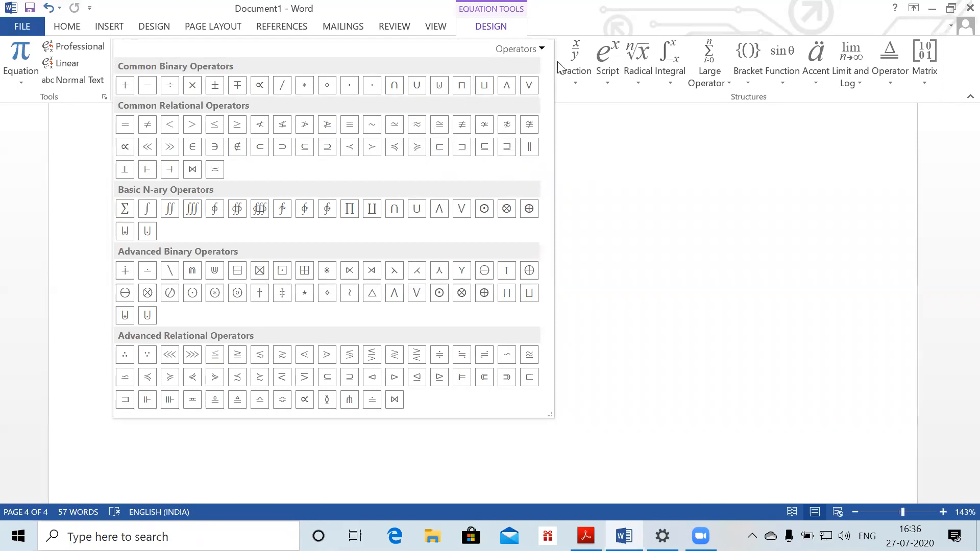
pyautogui.click(597, 147)
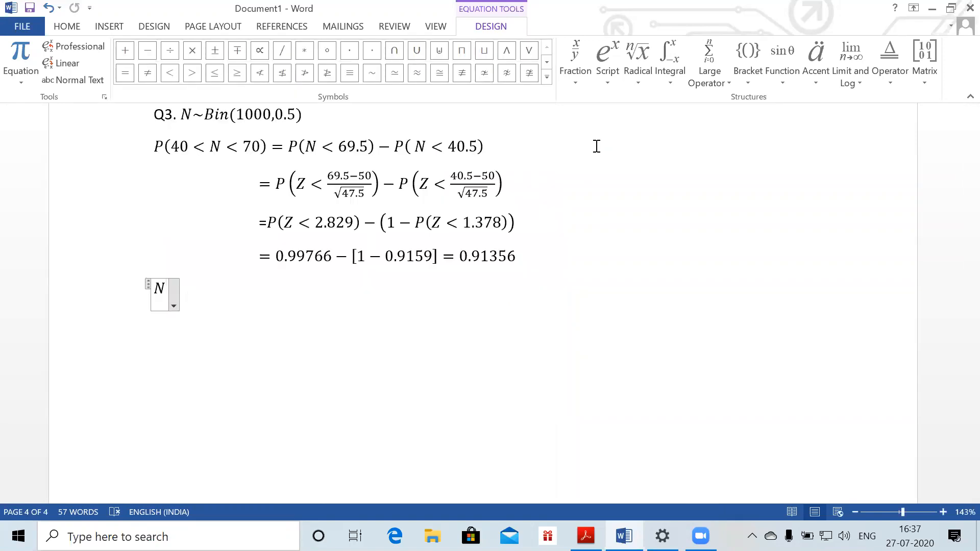
# Change the equals sign after P(40 < N < 70) in the first step to ≈
pyautogui.click(258, 157)
pyautogui.press('Right')
pyautogui.press('Right')
pyautogui.press('BackSpace')
pyautogui.write('\\a')
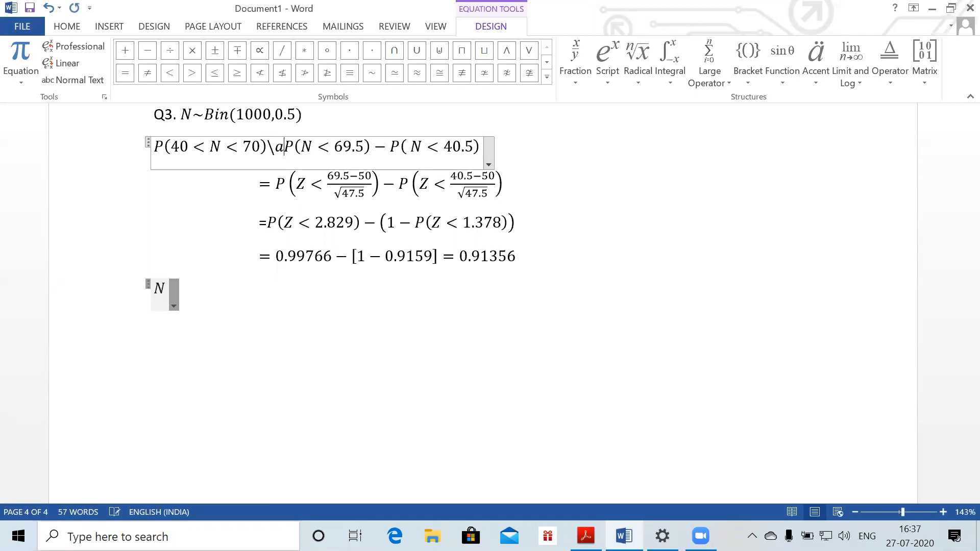
pyautogui.write('pprox')
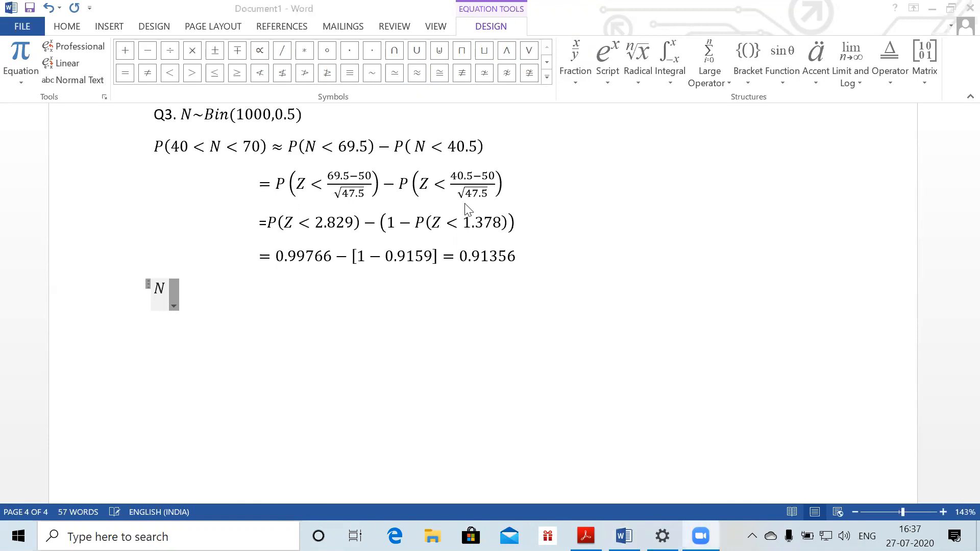
pyautogui.click(509, 255)
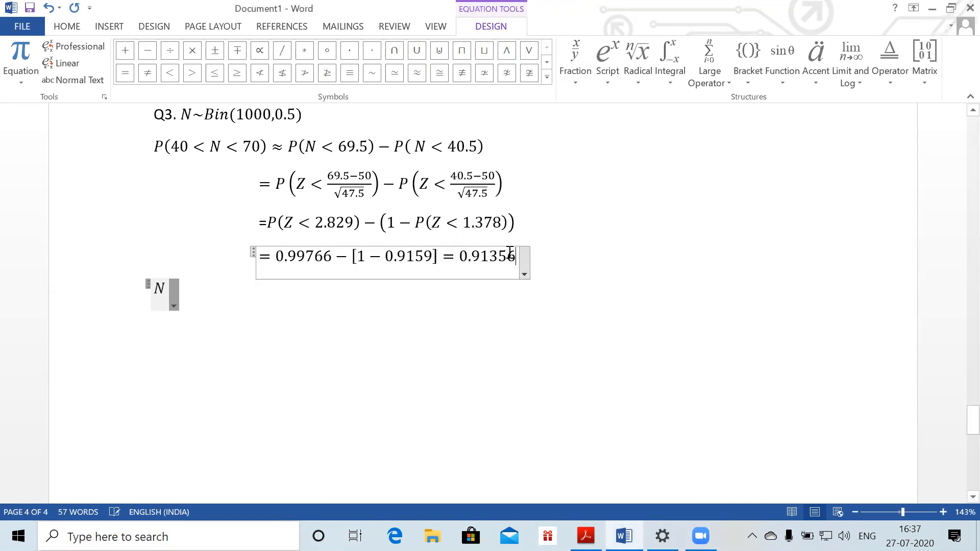
# Delete the stray N equation line below the 0.91356 result
pyautogui.click(535, 237)
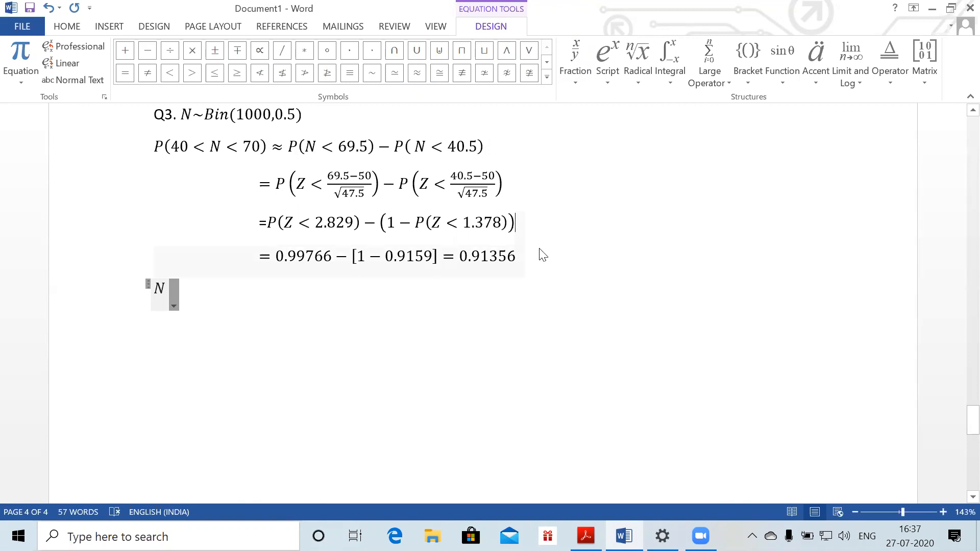
pyautogui.doubleClick(539, 254)
pyautogui.click(525, 267)
pyautogui.press('Return')
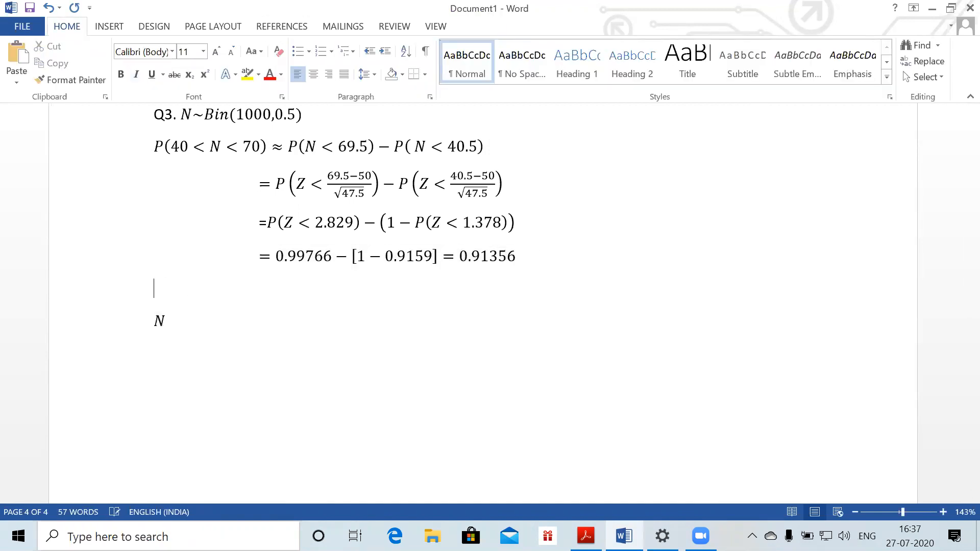
pyautogui.press('BackSpace')
pyautogui.press('BackSpace')
pyautogui.press('BackSpace')
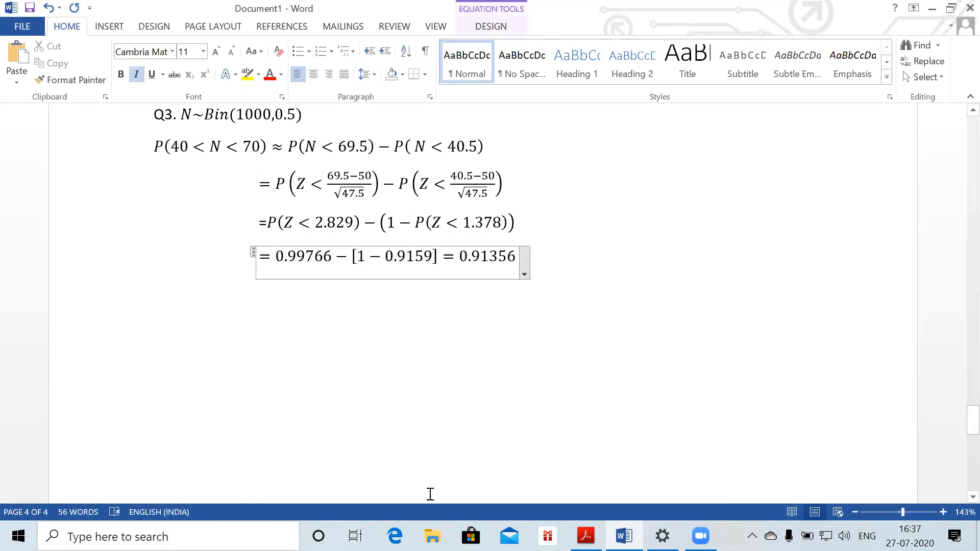
pyautogui.click(270, 344)
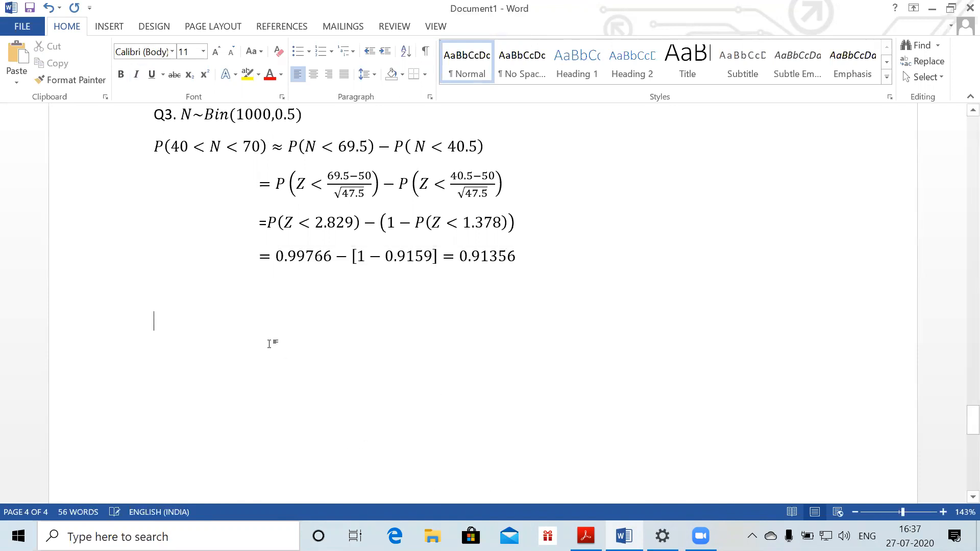
pyautogui.hotkey('alt', 'Tab')
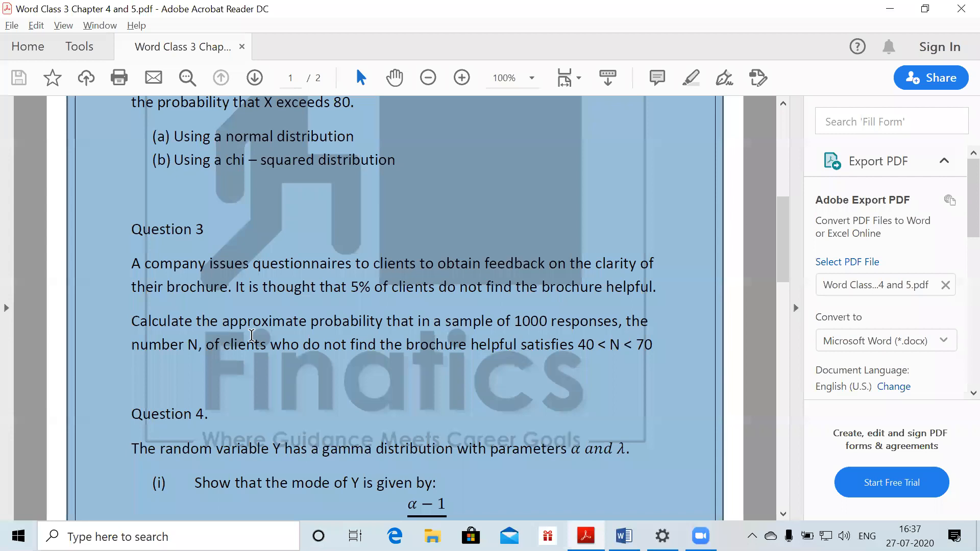
# Scroll the question sheet down to Question 3 and Question 4
pyautogui.scroll(-3, 222, 386)
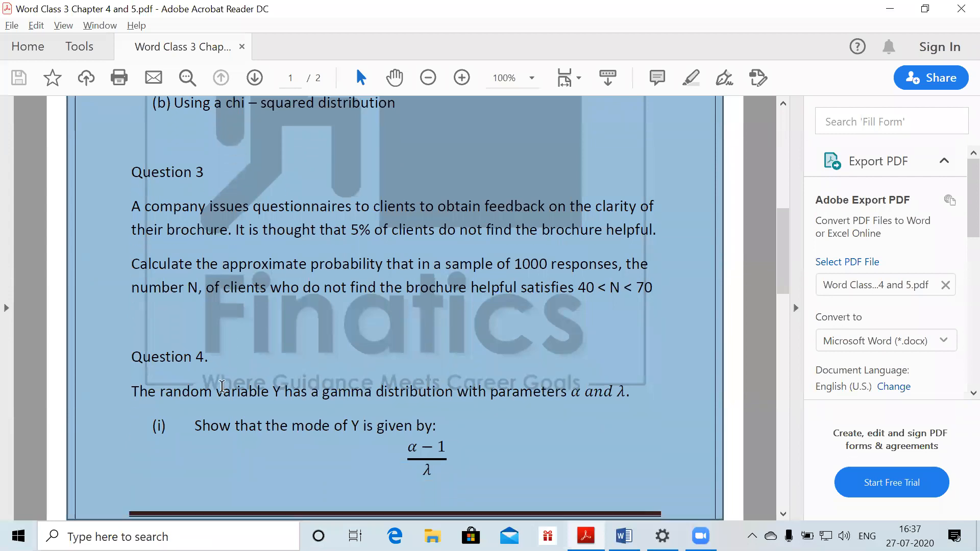
pyautogui.scroll(-4, 222, 388)
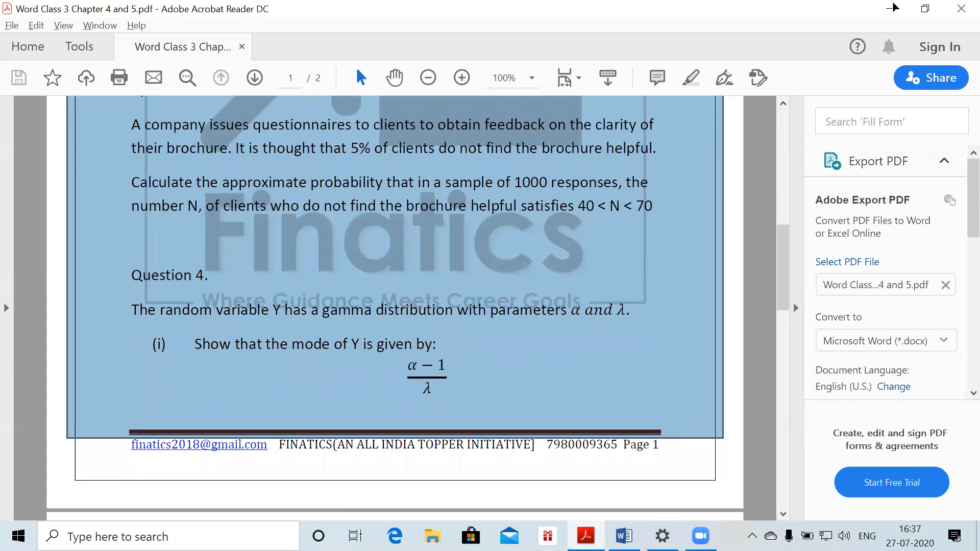
pyautogui.scroll(-1, 841, 54)
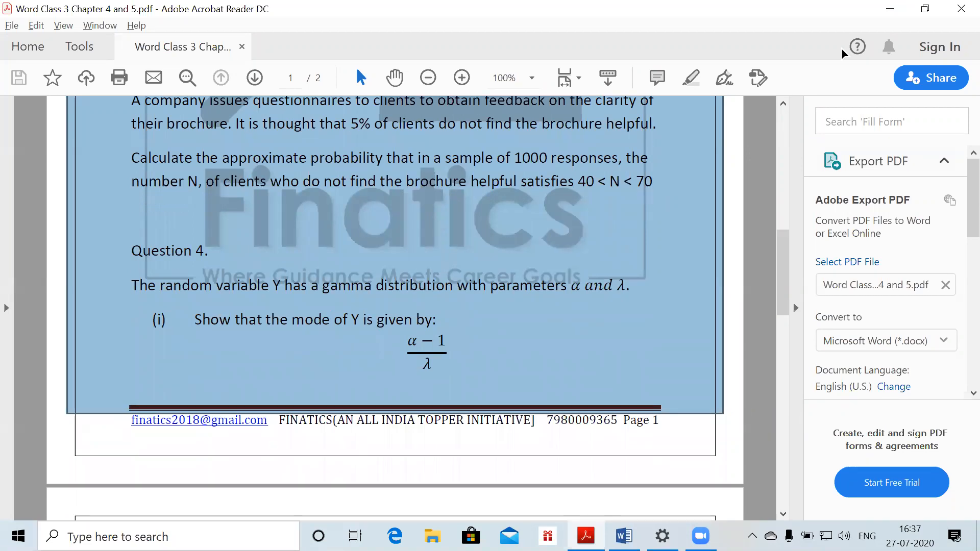
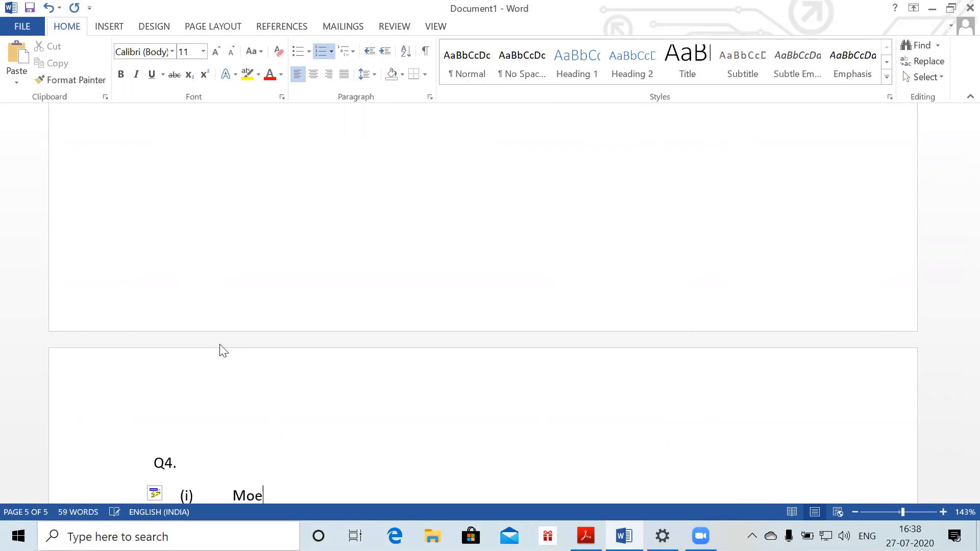
# Correct 'Moe' to 'Mode' and enter the gamma density f(y) = λ^α/Γ(α) y^(α−1) e^(−λy) below it
pyautogui.press('Return')
pyautogui.press('BackSpace')
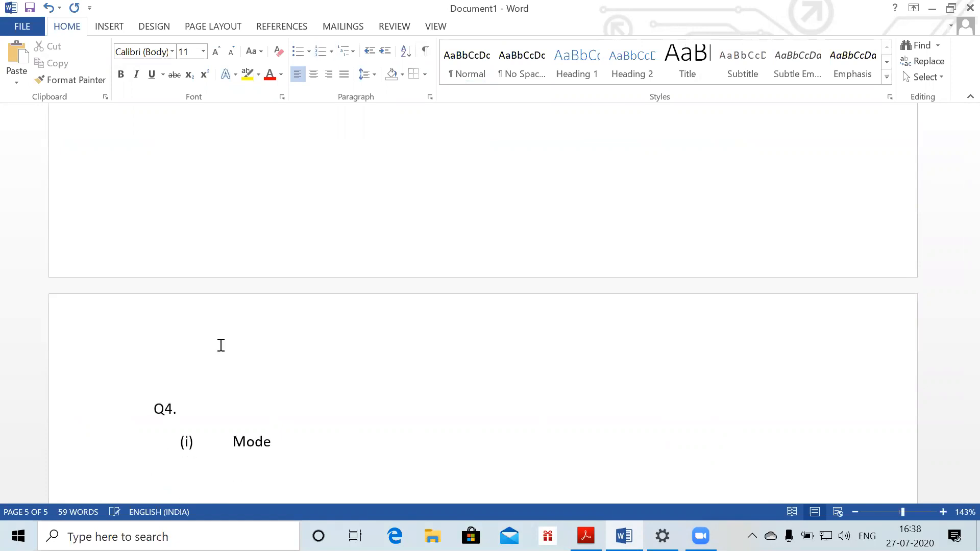
pyautogui.hotkey('alt', '=')
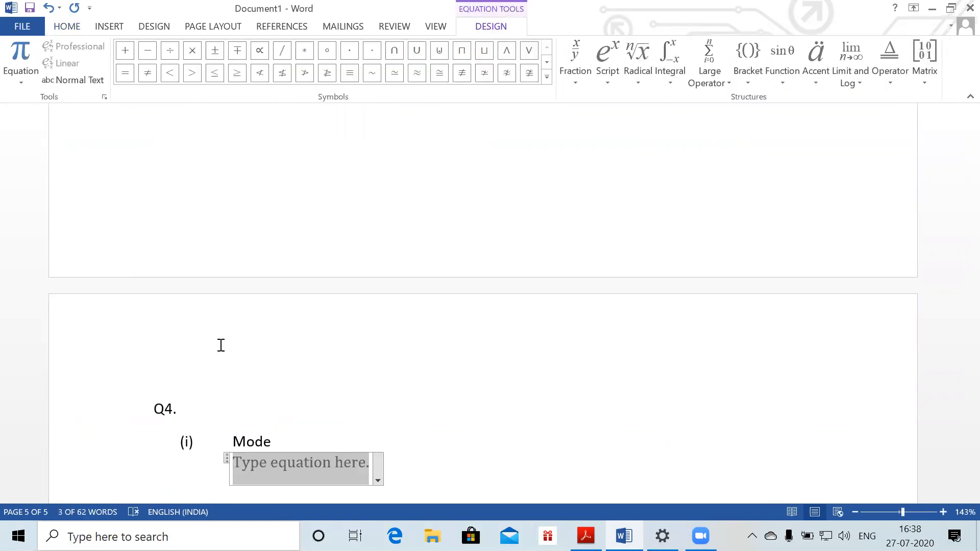
pyautogui.write('f(y')
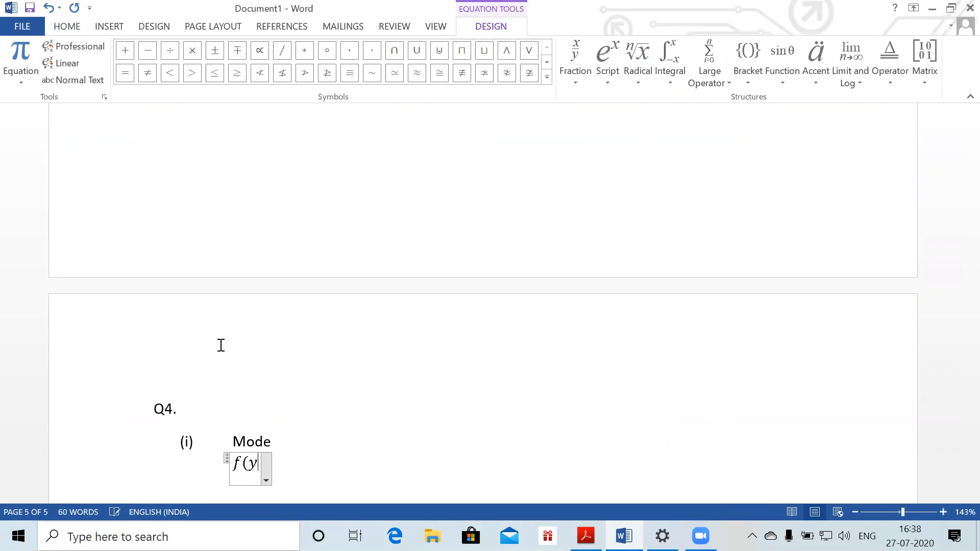
pyautogui.write(')= ')
pyautogui.write('\\lambda ')
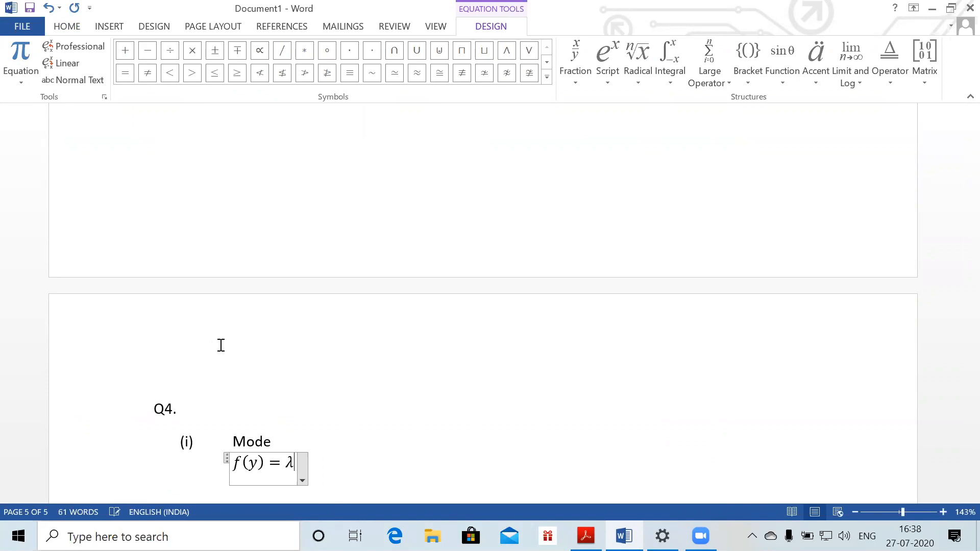
pyautogui.write('^(\\alpha')
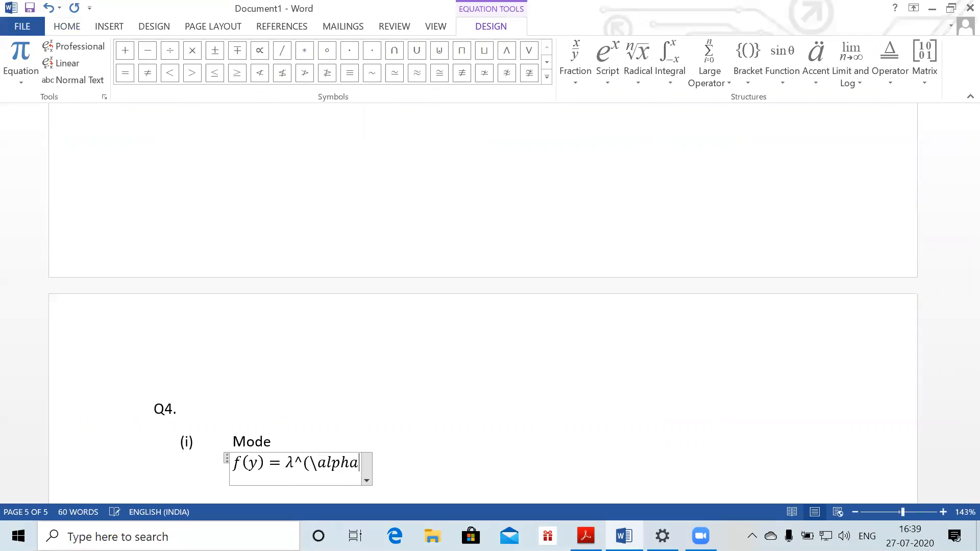
pyautogui.write(') ')
pyautogui.write('/')
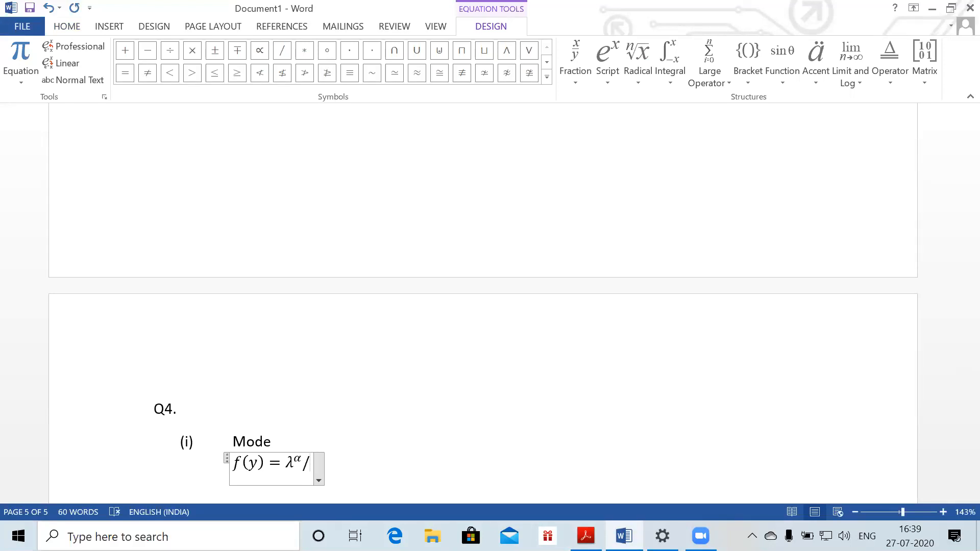
pyautogui.write('(\\')
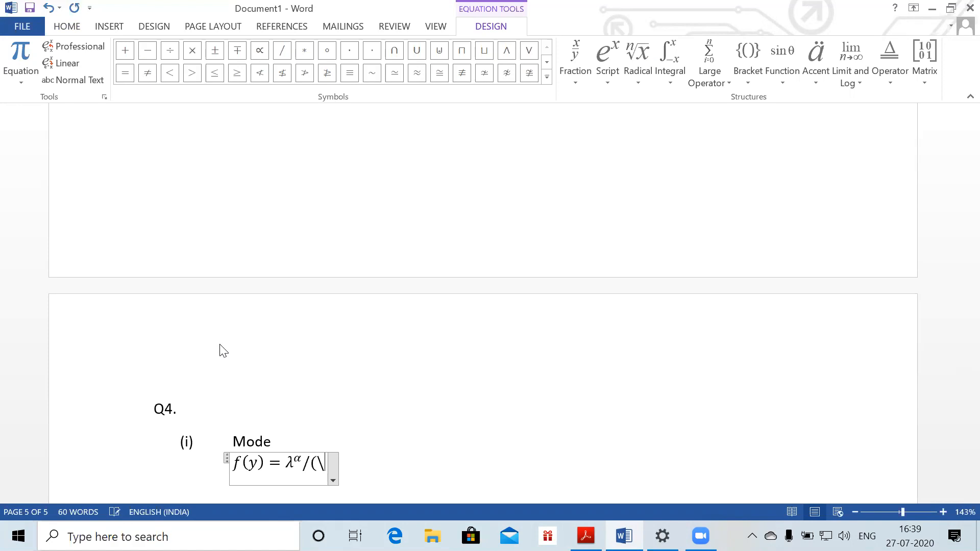
pyautogui.write('Gamma (\\a')
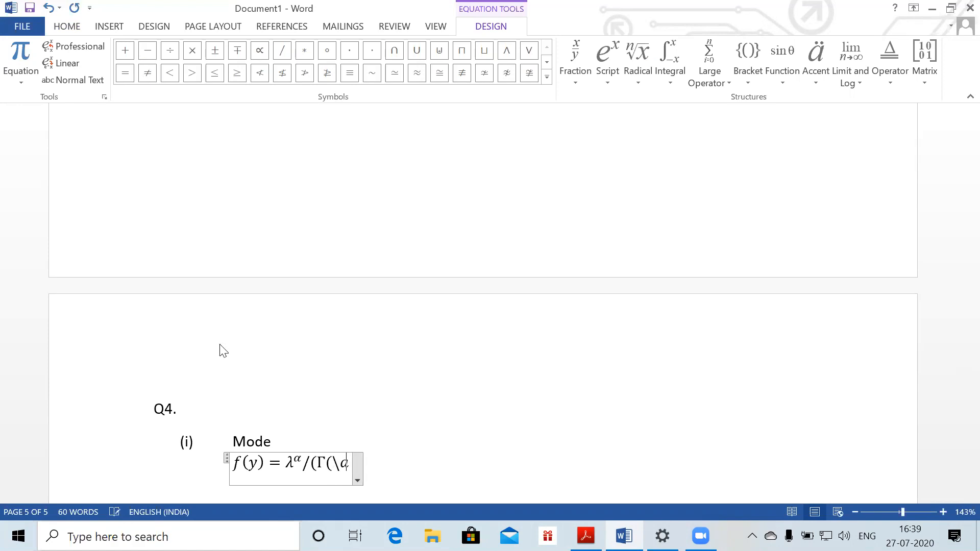
pyautogui.write('lpha )')
pyautogui.write(') ')
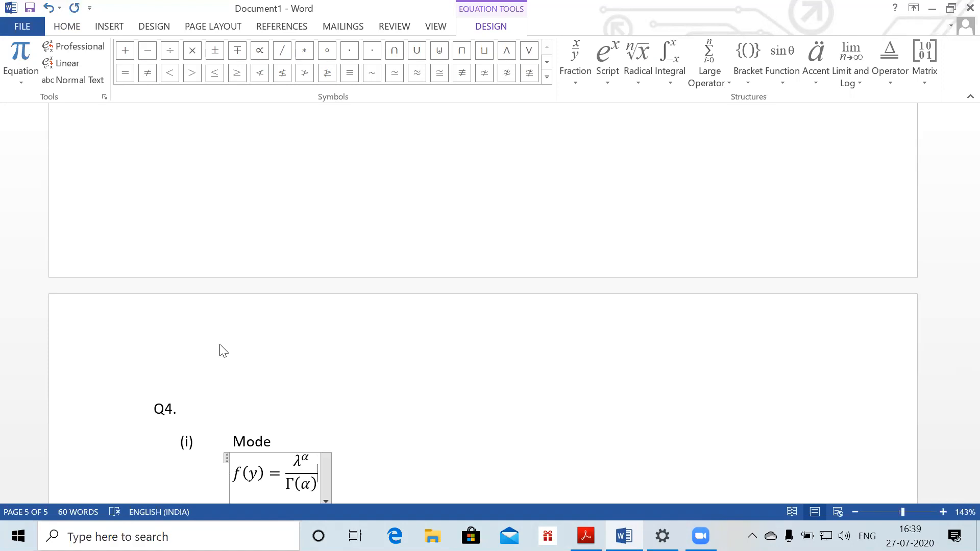
pyautogui.write('y^(\\')
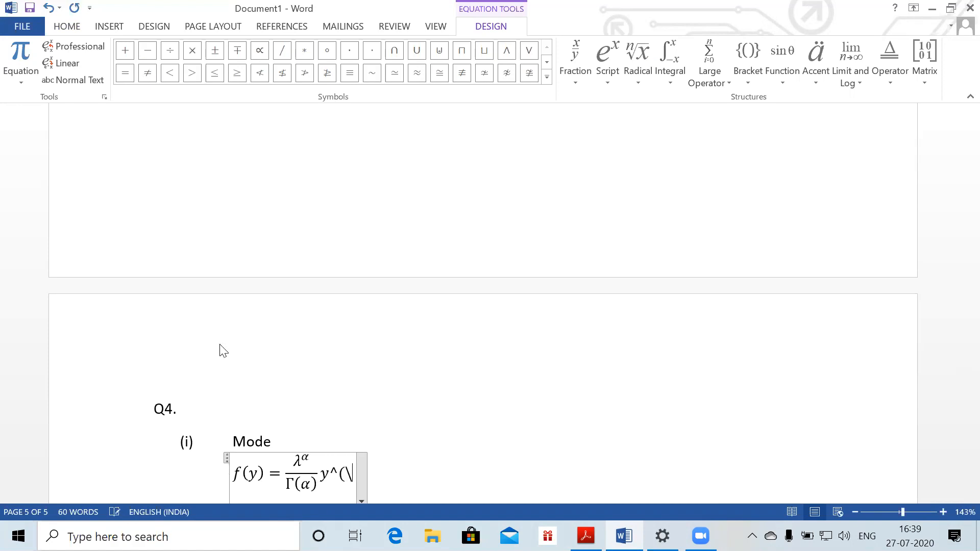
pyautogui.write('alpha -1')
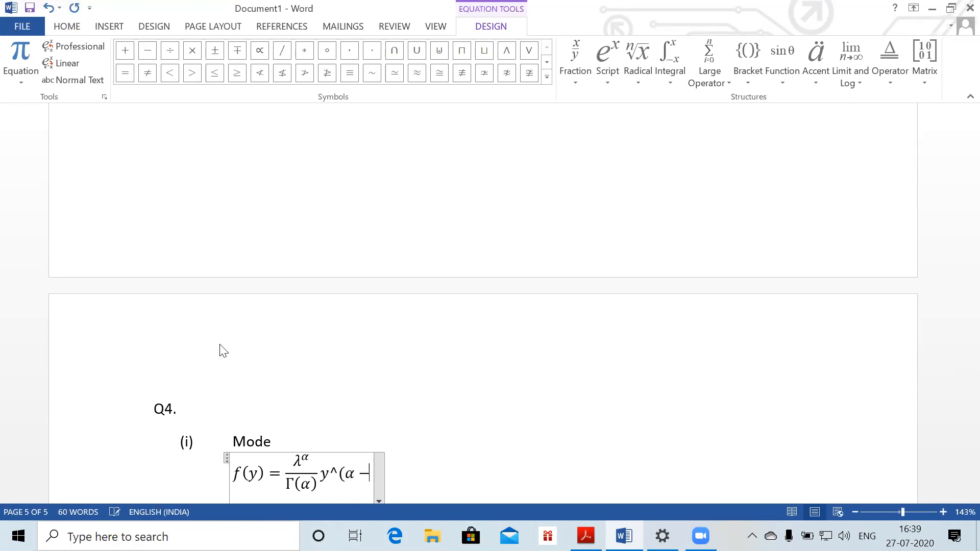
pyautogui.press('Return')
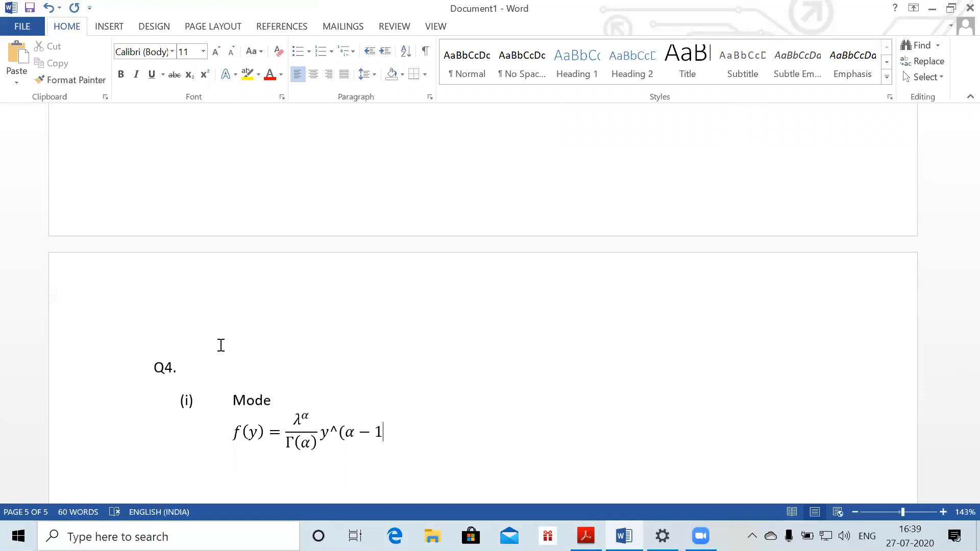
pyautogui.write(')')
pyautogui.press('BackSpace')
pyautogui.press('Left')
pyautogui.write(')')
pyautogui.press('space')
pyautogui.write('e')
pyautogui.write('^')
pyautogui.write('(-\\la')
pyautogui.write('mbda y')
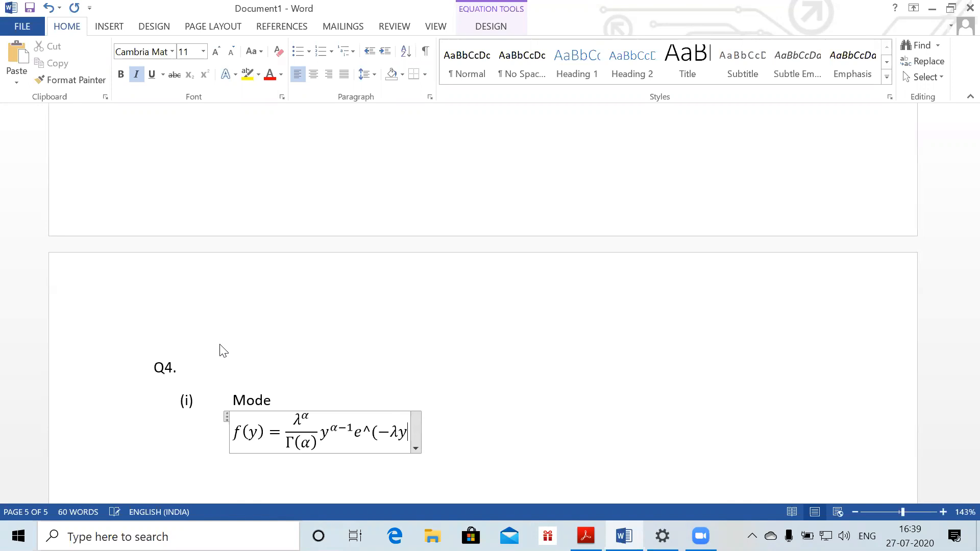
pyautogui.write(')')
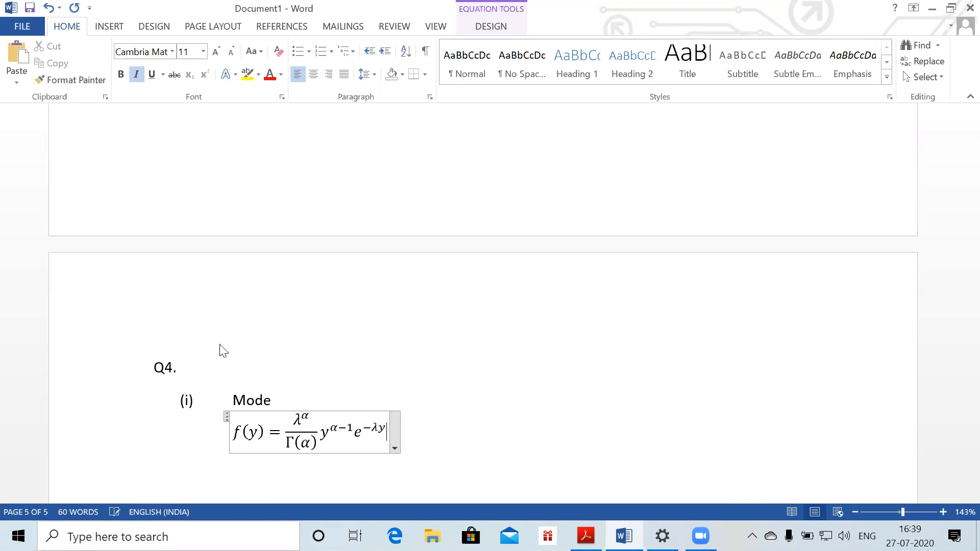
pyautogui.press('Right')
pyautogui.press('Return')
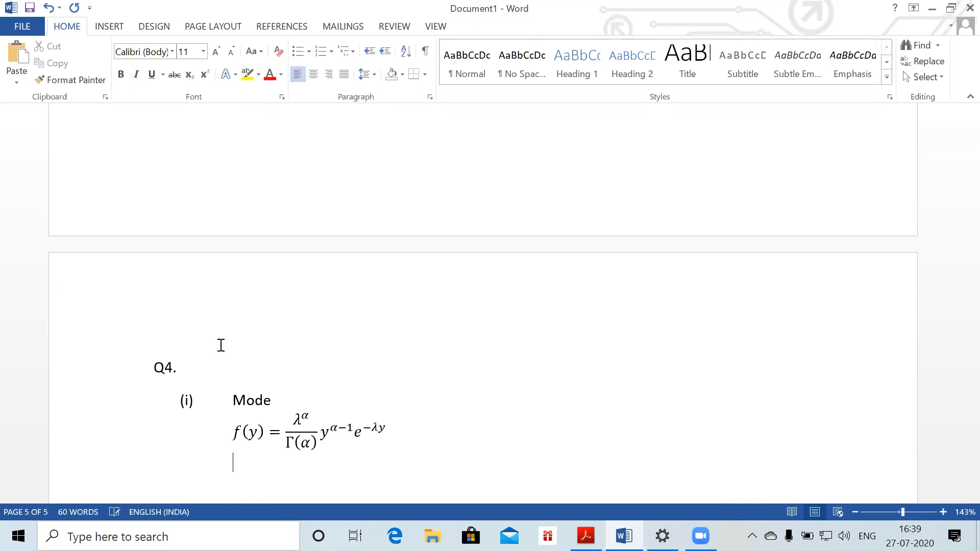
# Start the equation d/dy f(y) = and paste the λ^α/Γ(α) fraction from the density after it
pyautogui.hotkey('alt', '=')
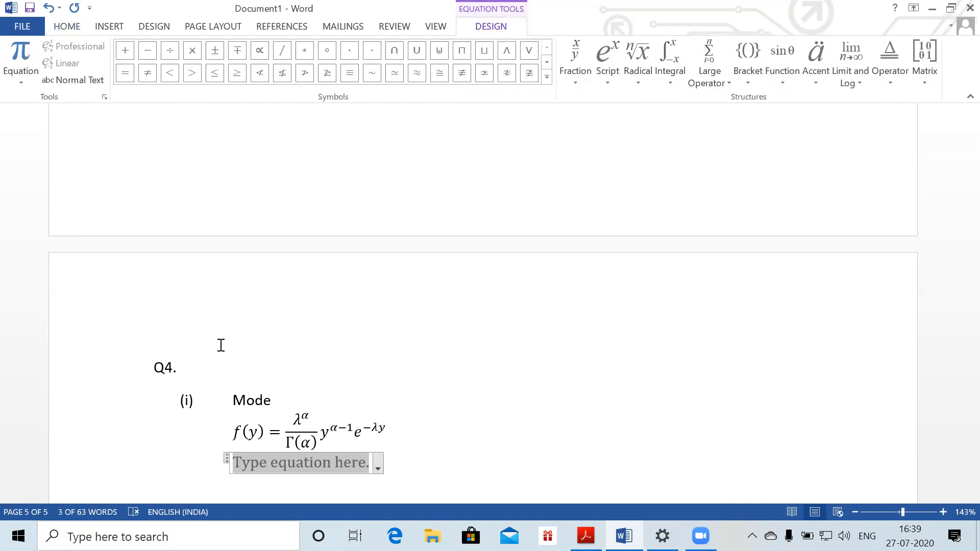
pyautogui.write('d/dy ')
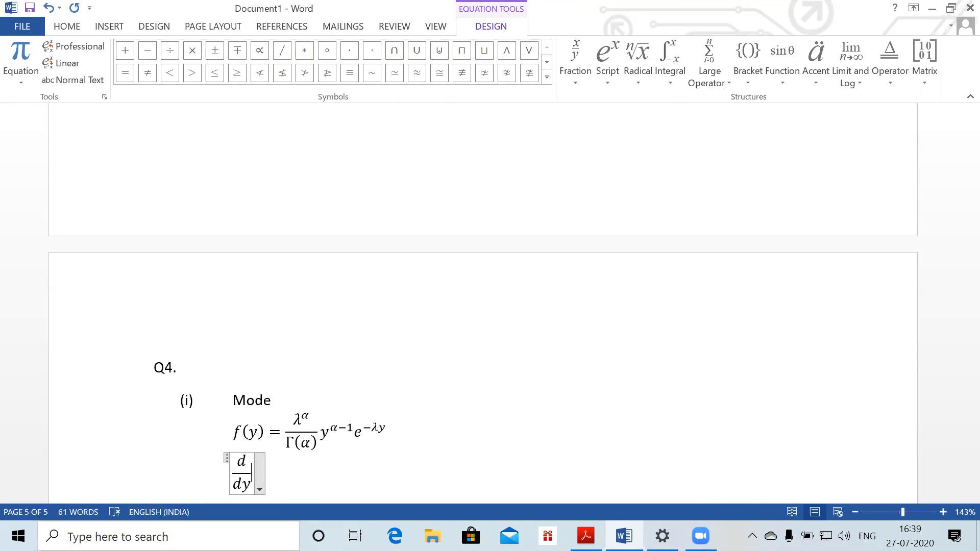
pyautogui.write('f(y)=')
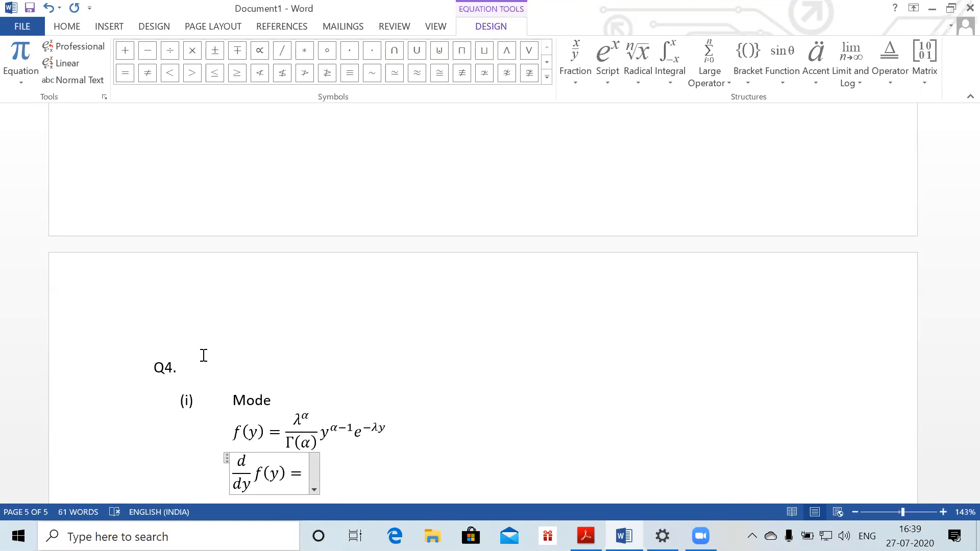
pyautogui.moveTo(296, 422)
pyautogui.mouseDown()
pyautogui.moveTo(315, 453)
pyautogui.moveTo(307, 438)
pyautogui.moveTo(294, 438)
pyautogui.mouseUp()
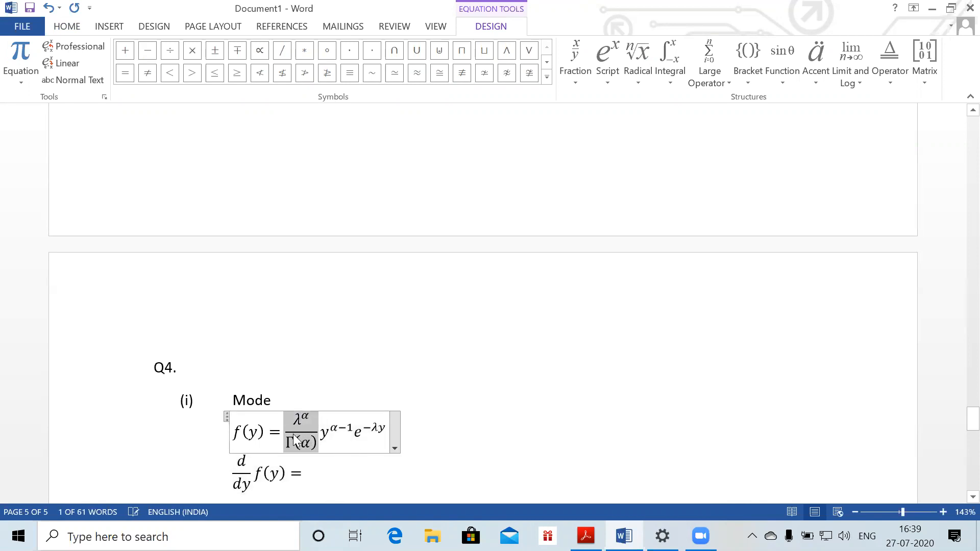
pyautogui.hotkey('ctrl', 'c')
pyautogui.click(300, 477)
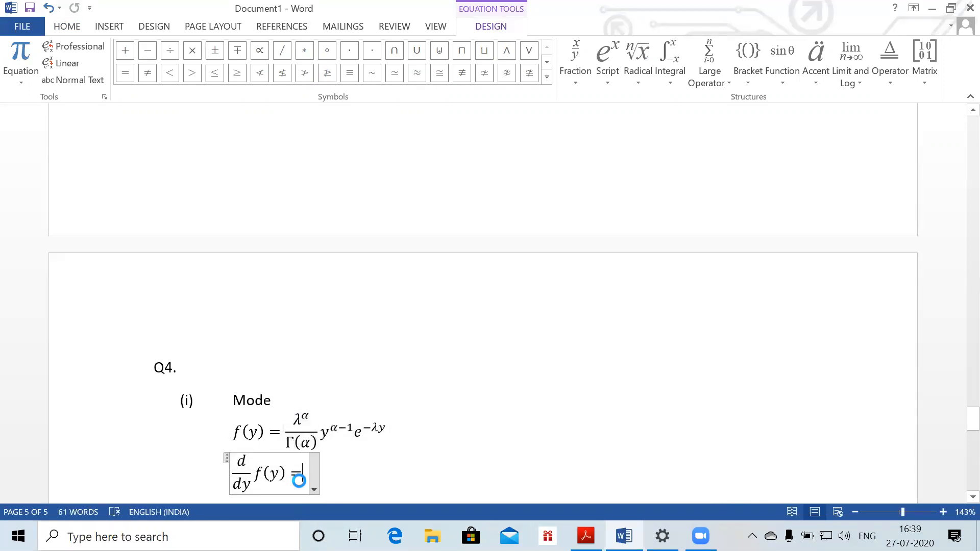
pyautogui.hotkey('ctrl', 'v')
# Add the first bracket term [(α−1)y^(α−2)e^(−λy) to the derivative
pyautogui.write('[(\\al')
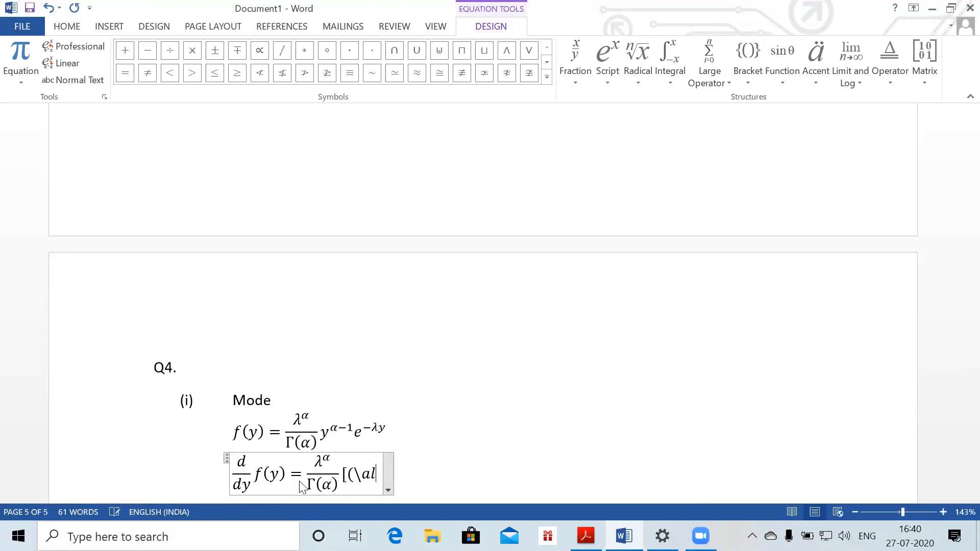
pyautogui.write('pah-')
pyautogui.press('BackSpace')
pyautogui.press('BackSpace')
pyautogui.press('BackSpace')
pyautogui.press('BackSpace')
pyautogui.write('pha ')
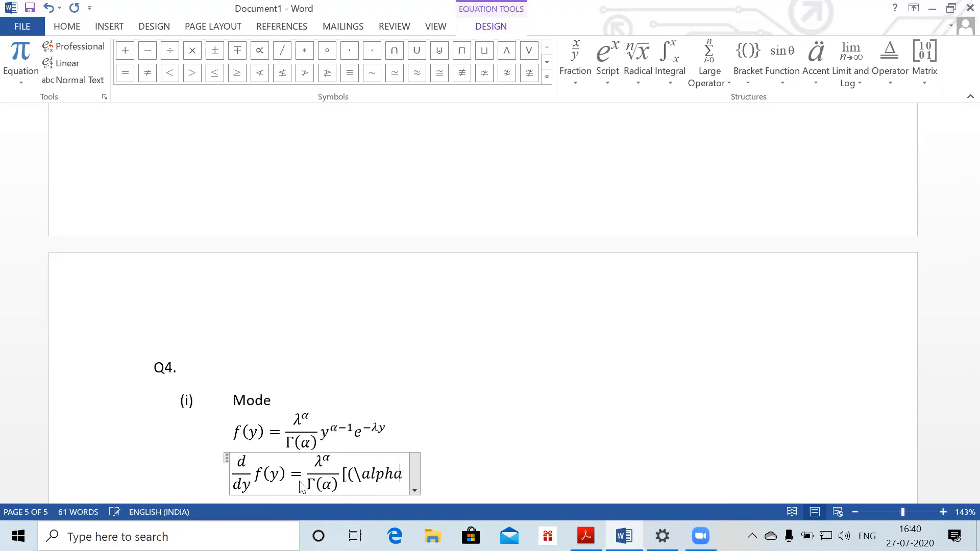
pyautogui.write('-1)')
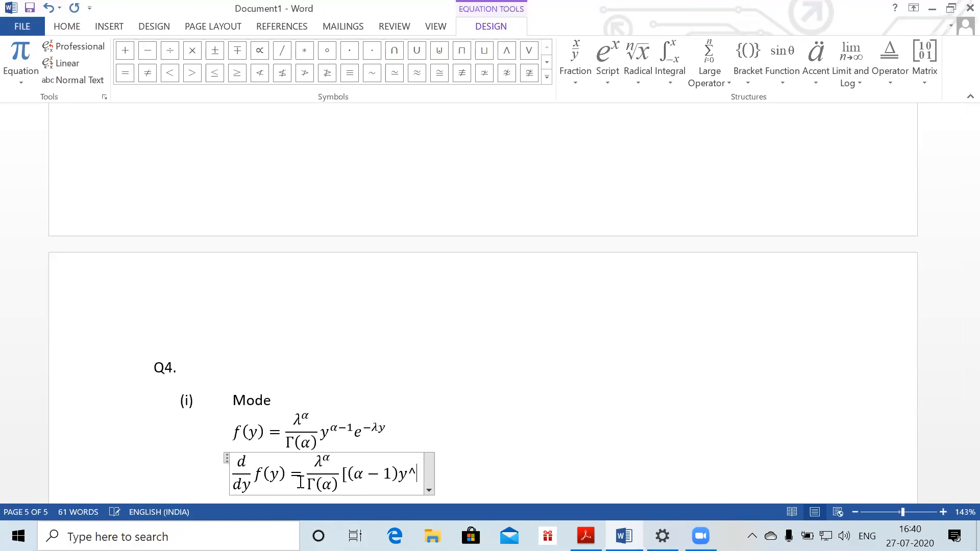
pyautogui.write('alpha -2')
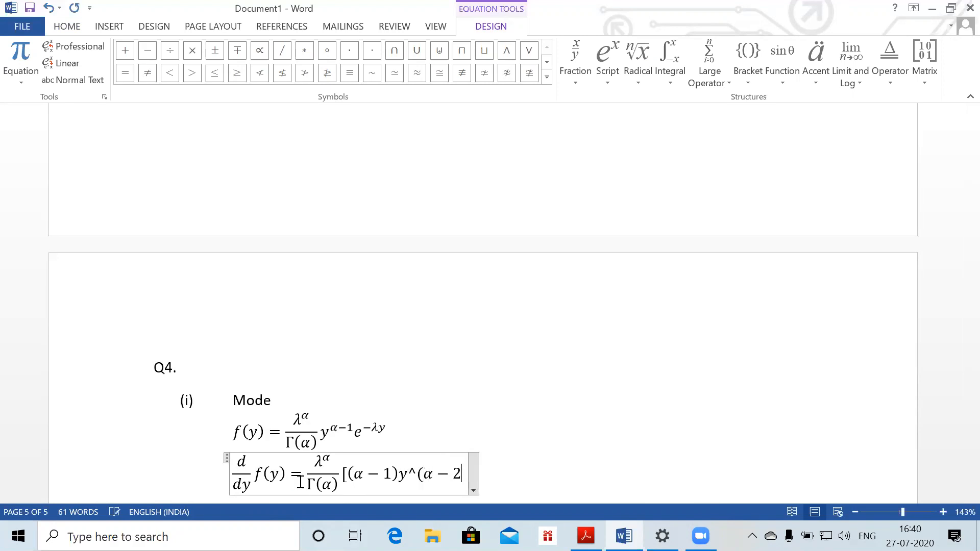
pyautogui.write(') ')
pyautogui.write('e^(-')
pyautogui.write('\\lambda ')
pyautogui.write('y) ')
pyautogui.write('+')
pyautogui.press('BackSpace')
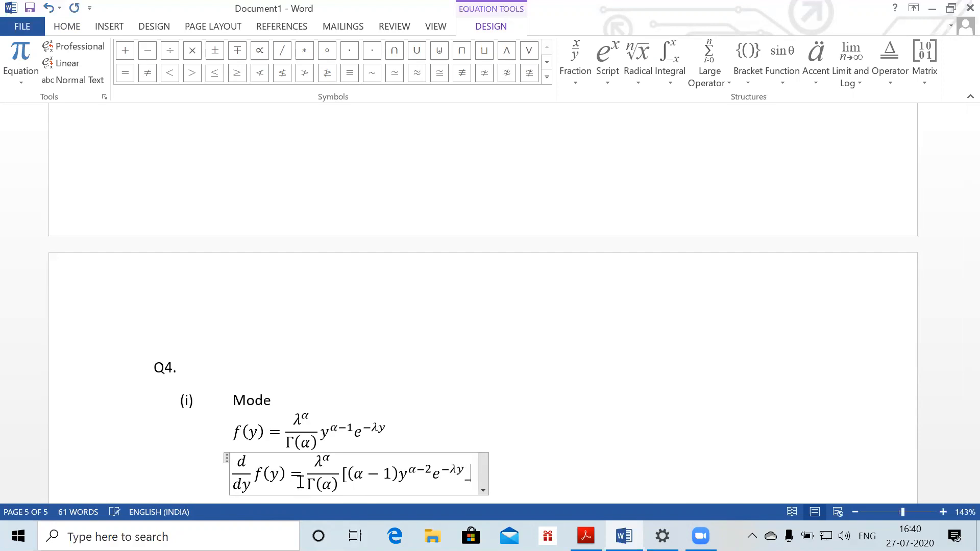
# Finish the bracket with − λy^(α−1)e^(−λy)], fixing the minus sign before λy
pyautogui.write('_\\lam')
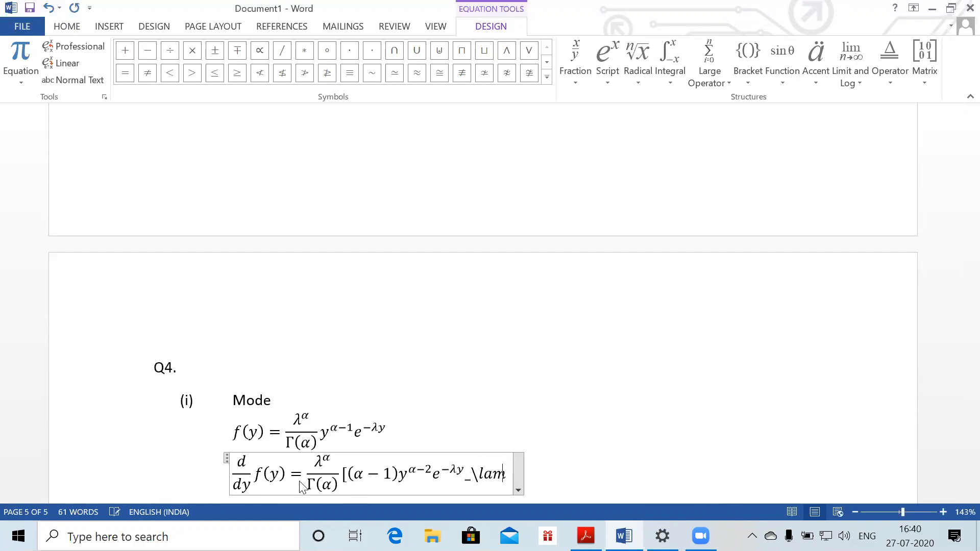
pyautogui.write('bda y')
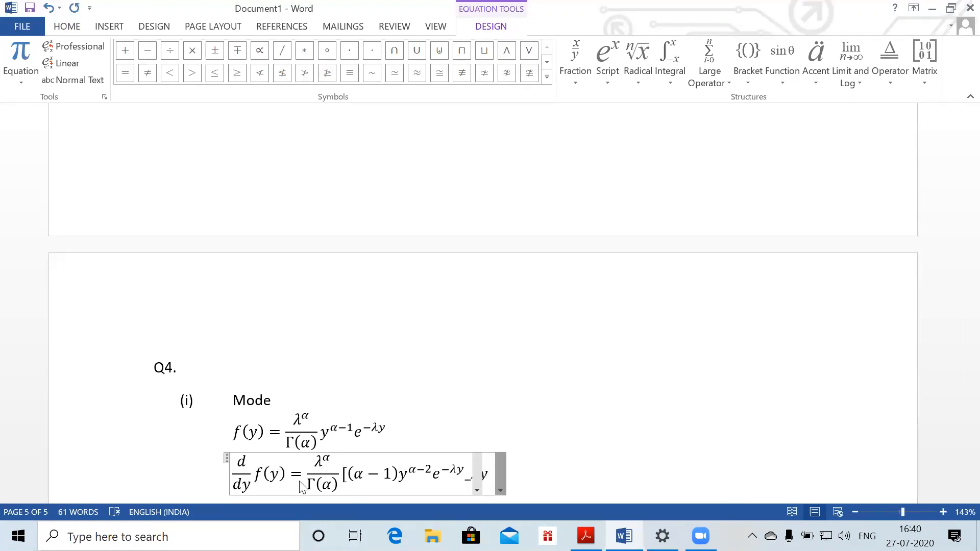
pyautogui.press('BackSpace')
pyautogui.press('Right')
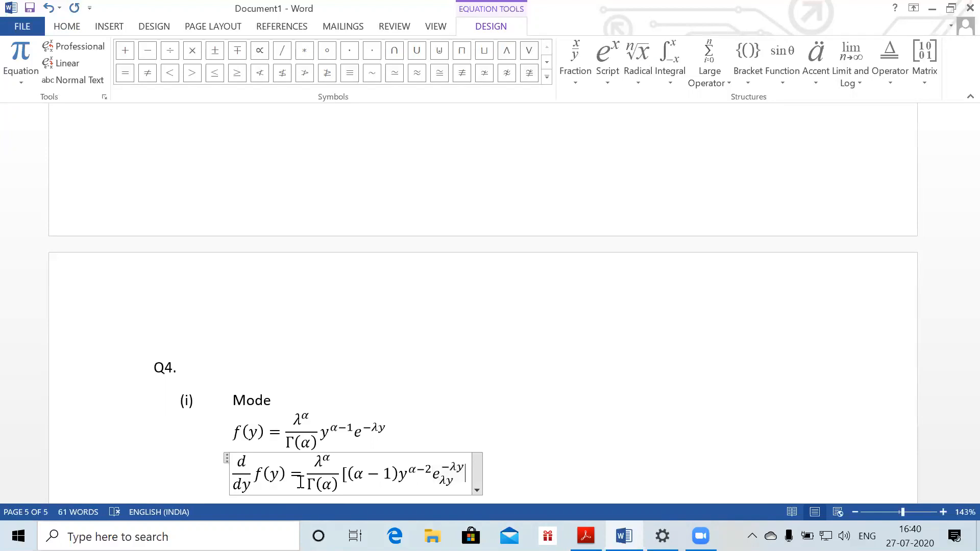
pyautogui.hotkey('ctrl', 'z')
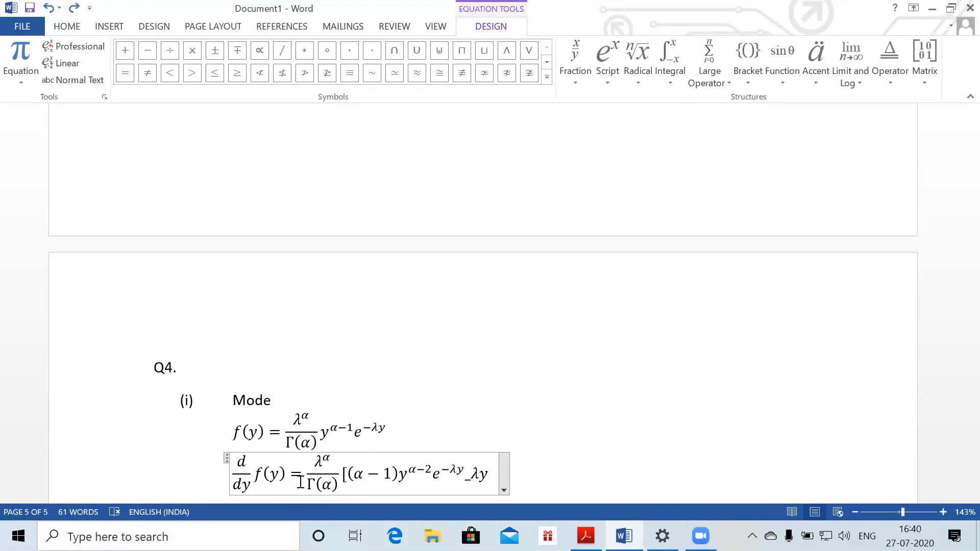
pyautogui.press('Left')
pyautogui.press('BackSpace')
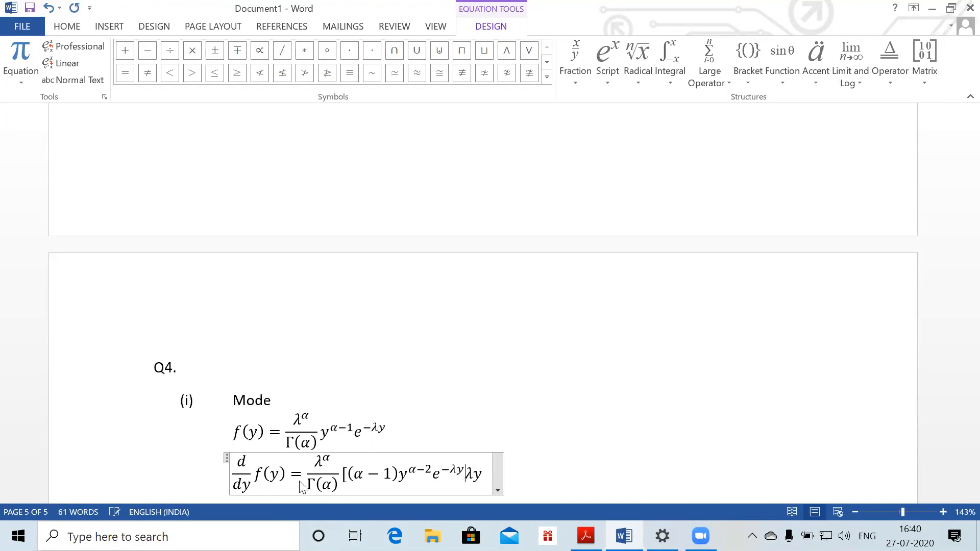
pyautogui.write('-')
pyautogui.press('Right')
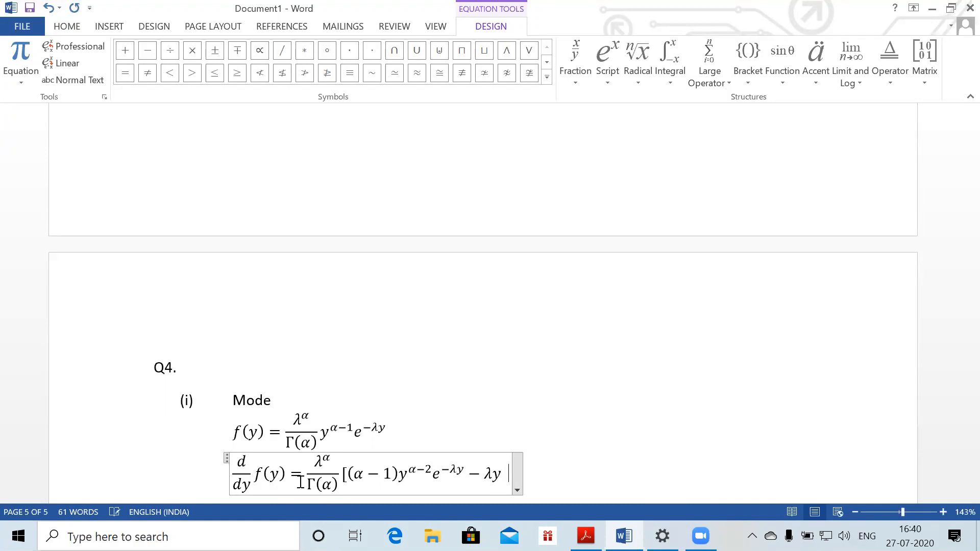
pyautogui.write('^')
pyautogui.write('(\\alpha ')
pyautogui.write('-1) ')
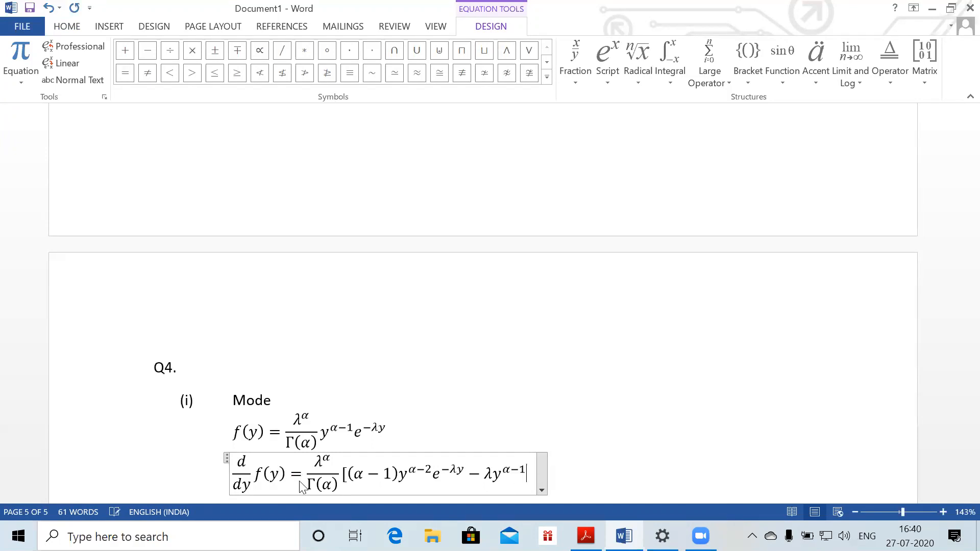
pyautogui.write('e^(')
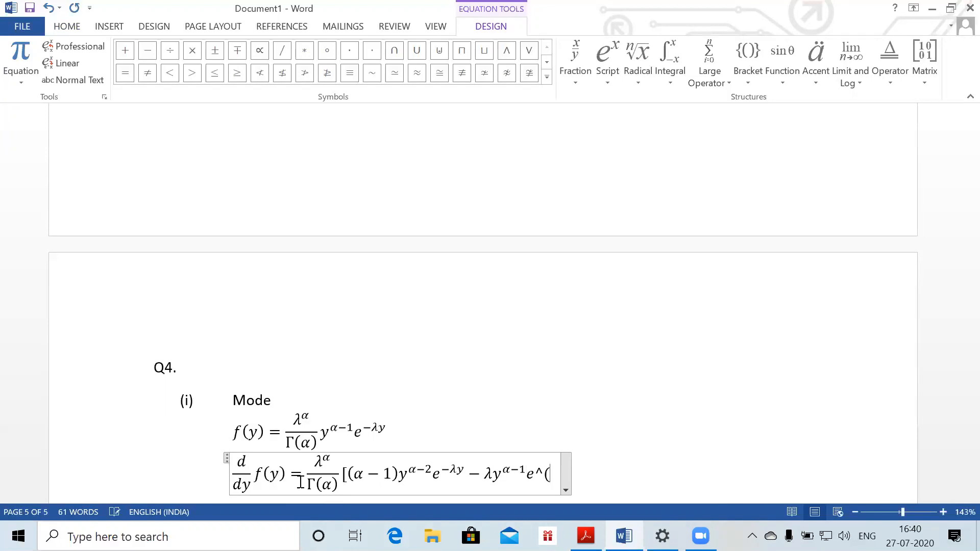
pyautogui.write('-\\lamb')
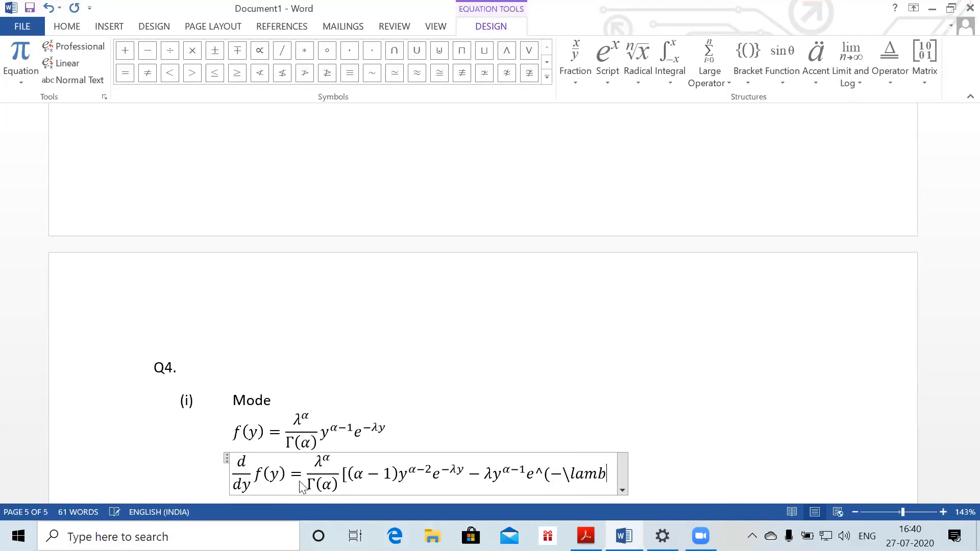
pyautogui.write('da y) ')
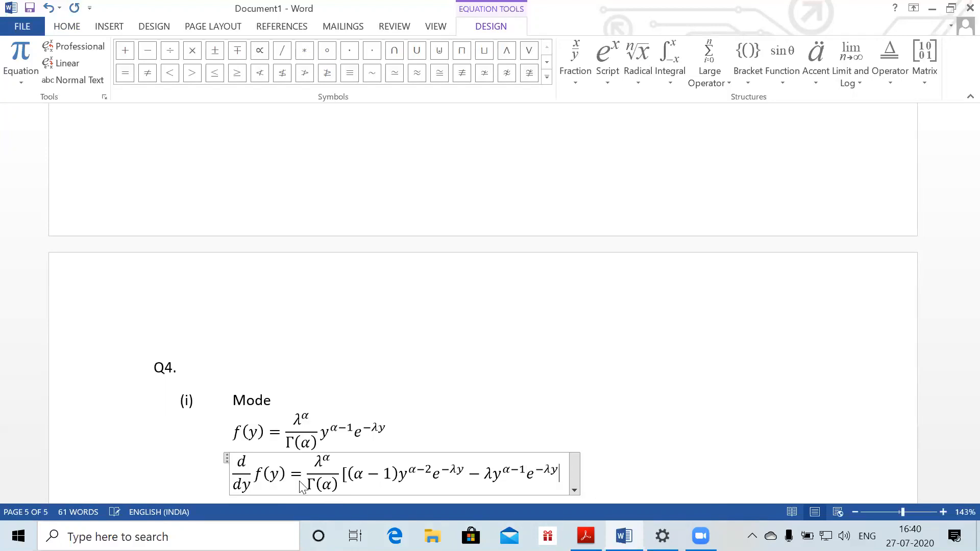
pyautogui.write(']')
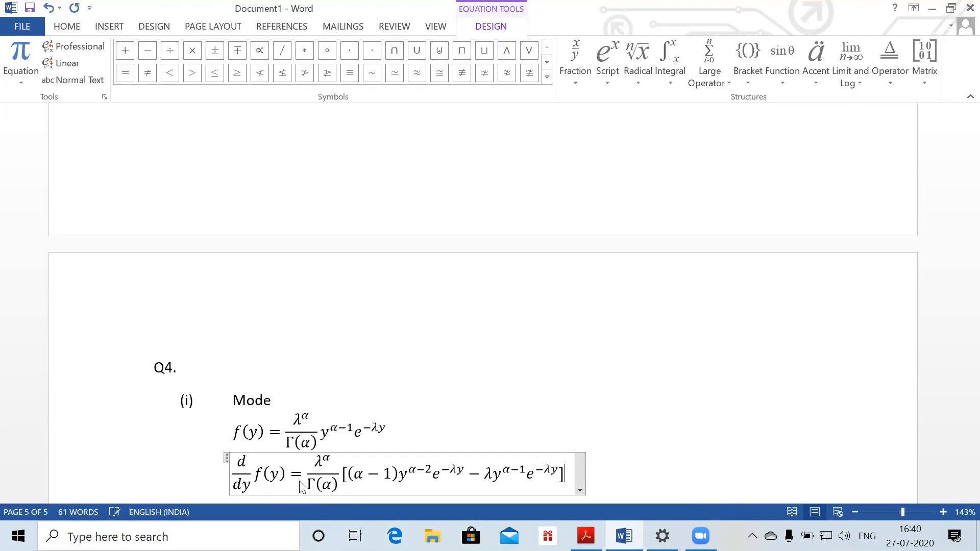
pyautogui.press('Return')
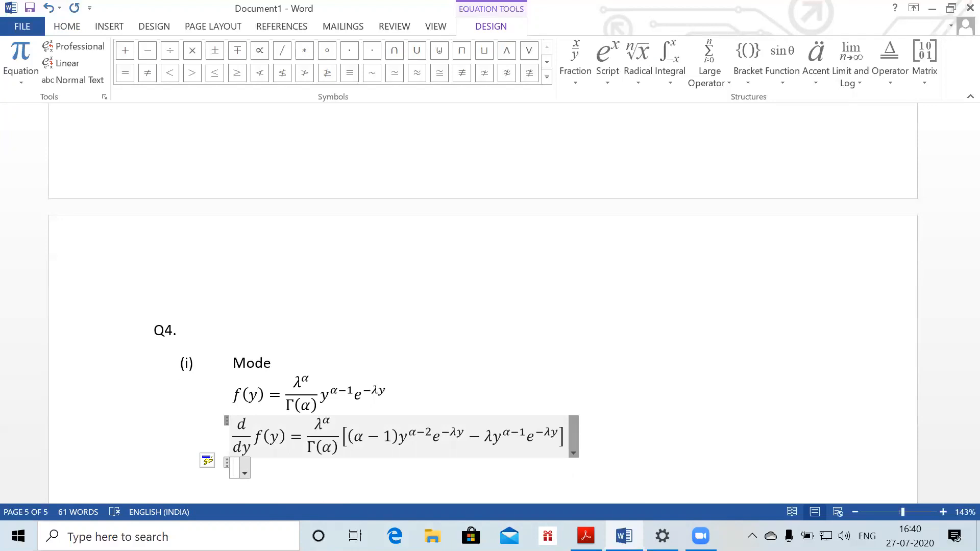
# Write the factored line ⇒ y^(α−2)e^(−λy)[(α−1) − λy] as a new equation
pyautogui.press('BackSpace')
pyautogui.write('\\')
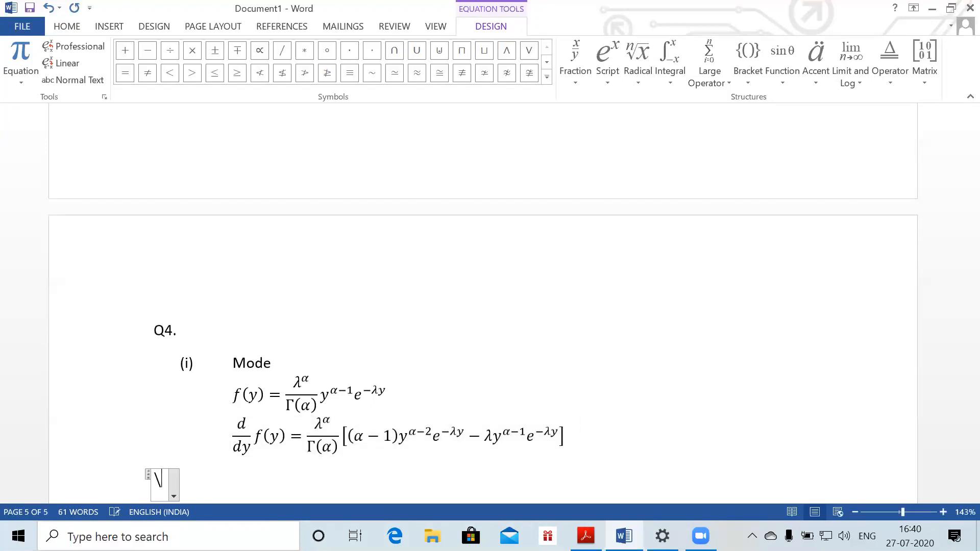
pyautogui.write('Rightarrow ')
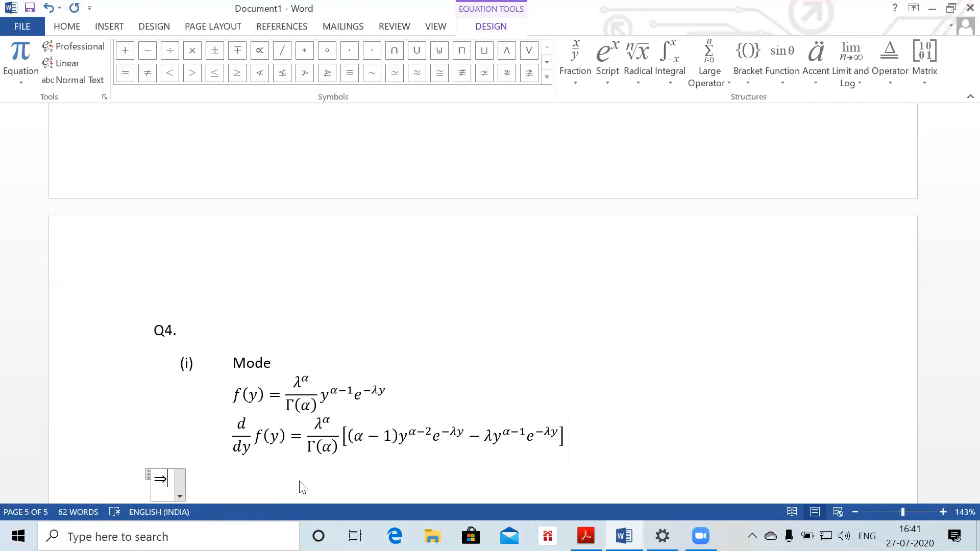
pyautogui.write('y^(')
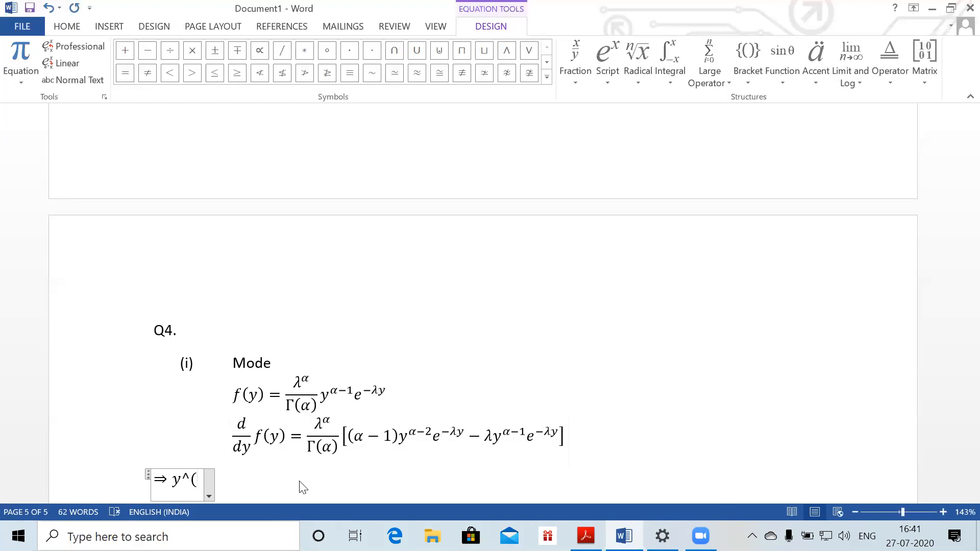
pyautogui.write('alpha-2')
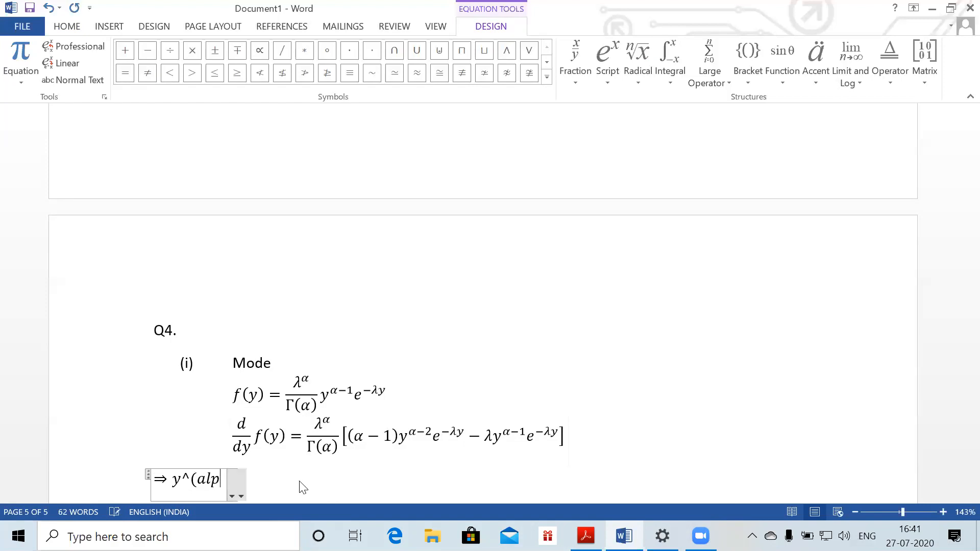
pyautogui.press('BackSpace')
pyautogui.press('BackSpace')
pyautogui.press('BackSpace')
pyautogui.press('BackSpace')
pyautogui.press('BackSpace')
pyautogui.press('BackSpace')
pyautogui.press('BackSpace')
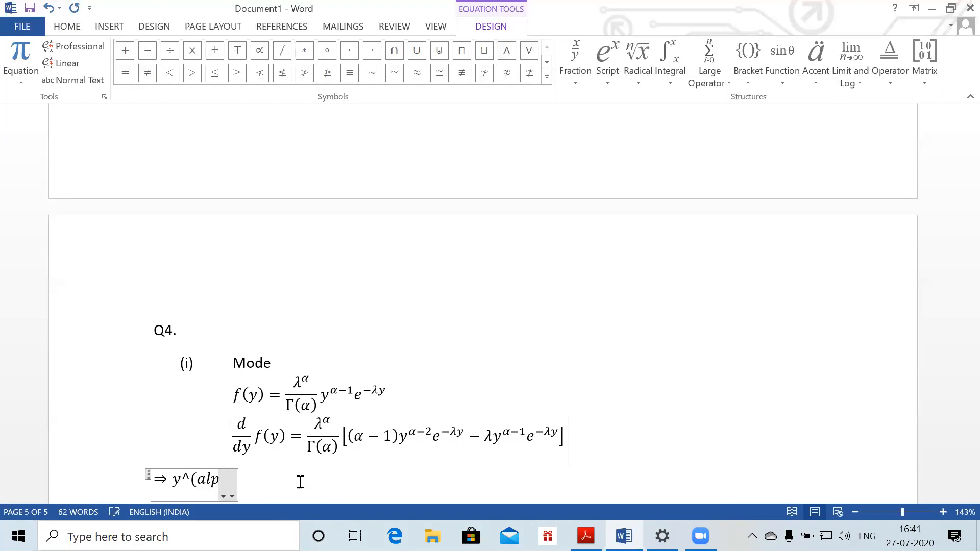
pyautogui.write('\\alpha -2')
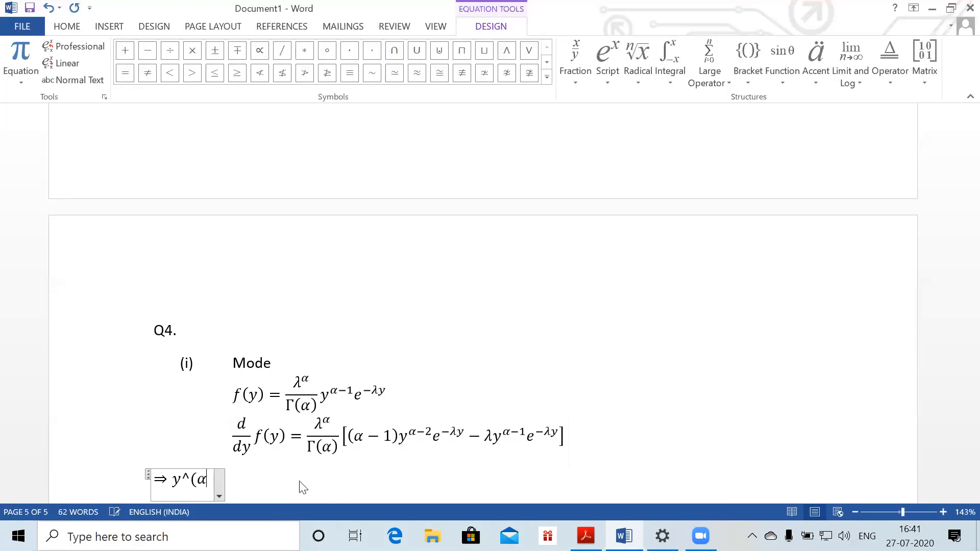
pyautogui.write(')')
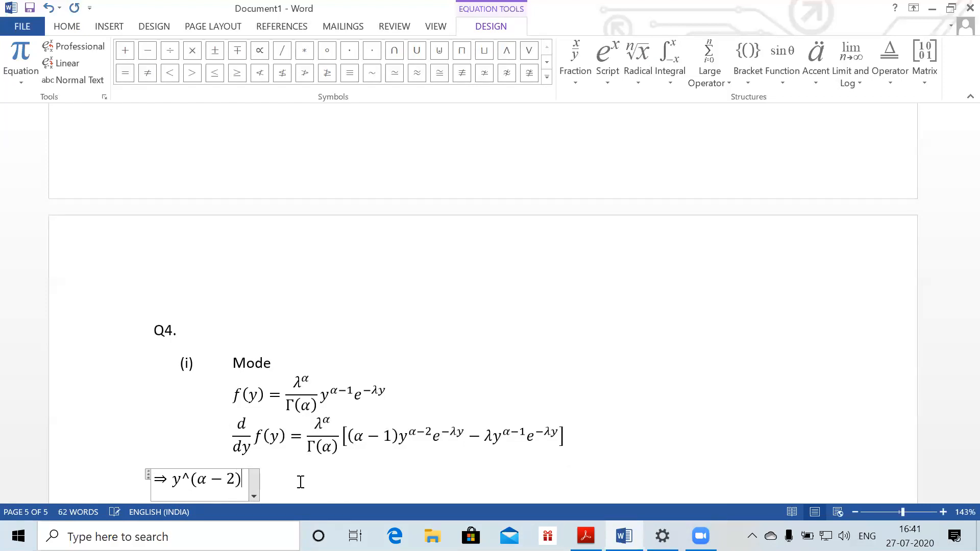
pyautogui.write('e^(')
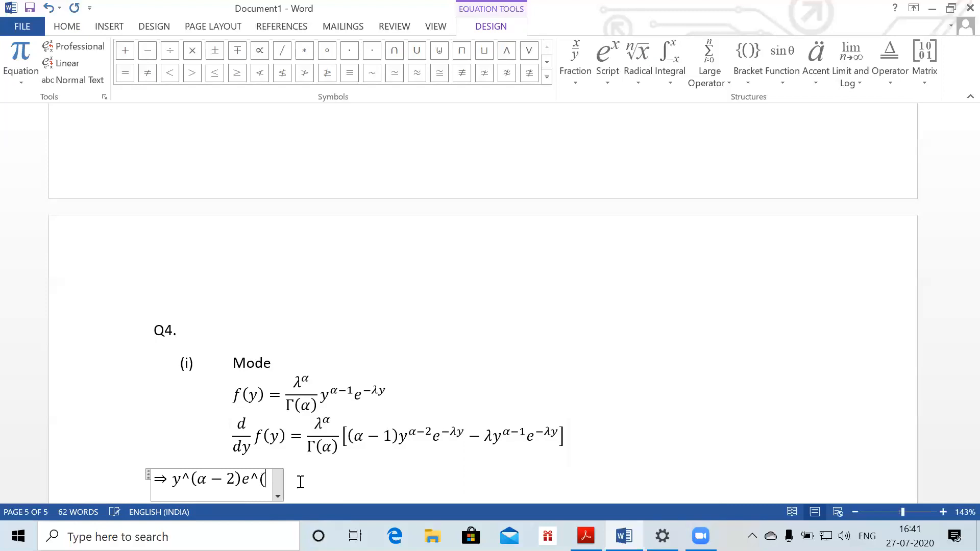
pyautogui.write('-\\lamb')
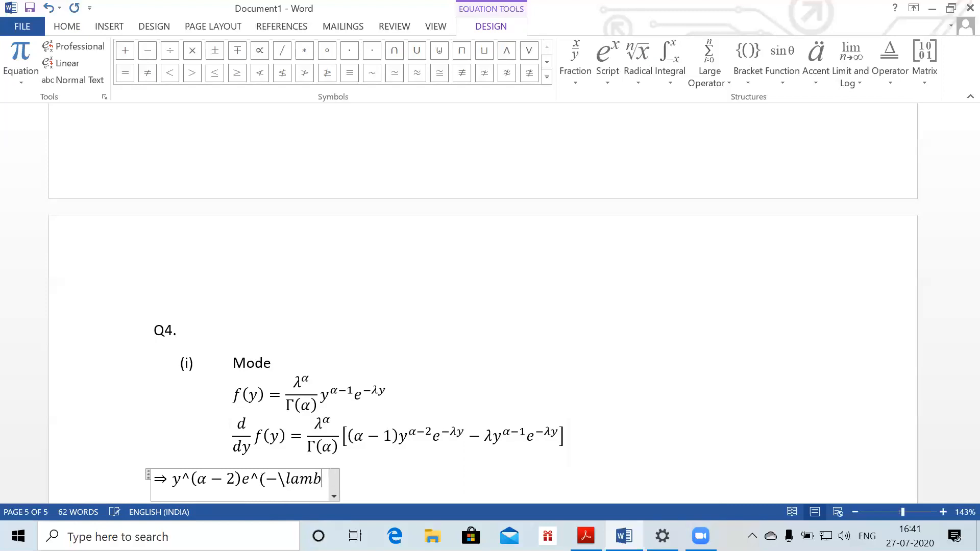
pyautogui.write('da y)')
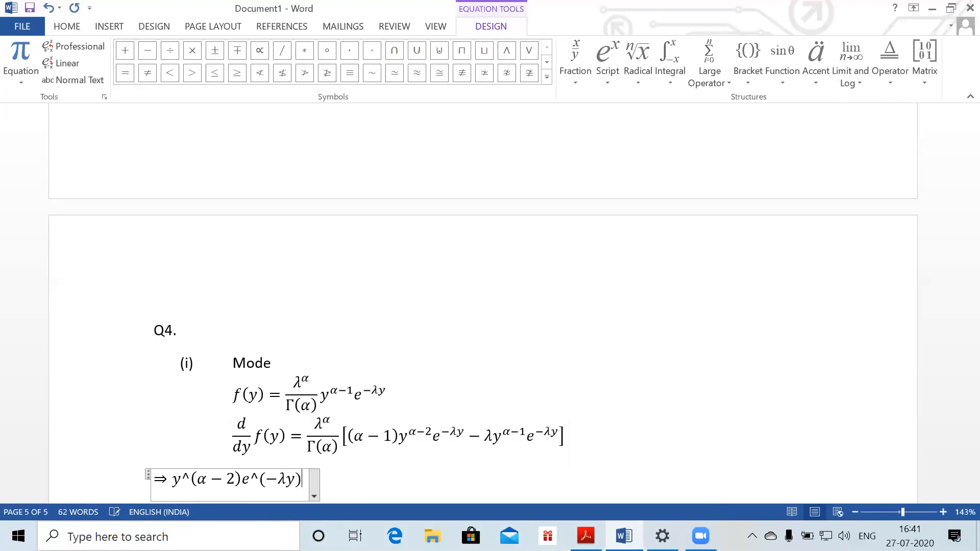
pyautogui.press('Left')
pyautogui.press('Left')
pyautogui.press('Left')
pyautogui.press('Left')
pyautogui.press('Left')
pyautogui.press('Left')
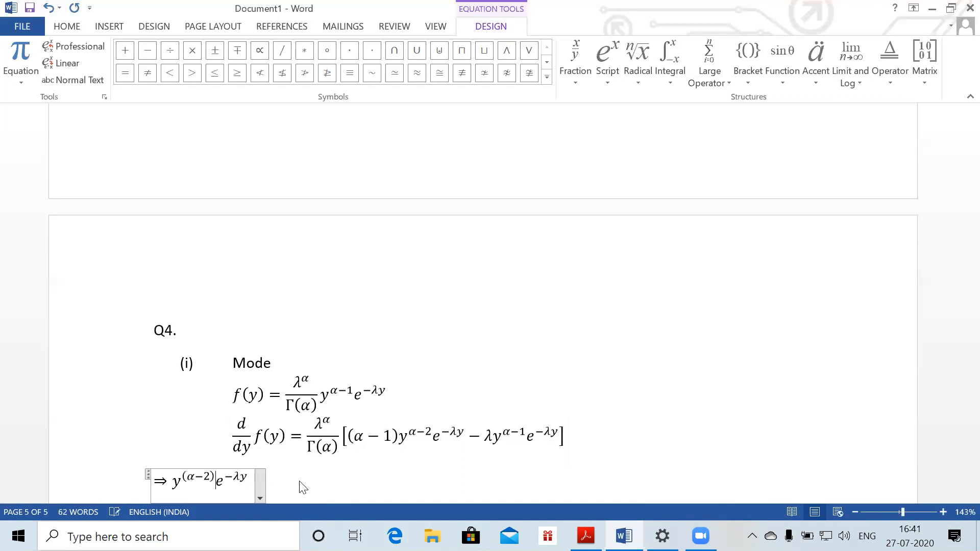
pyautogui.press('Right')
pyautogui.press('Right')
pyautogui.press('Right')
pyautogui.write('[(a')
pyautogui.press('BackSpace')
pyautogui.write('\\alpha+')
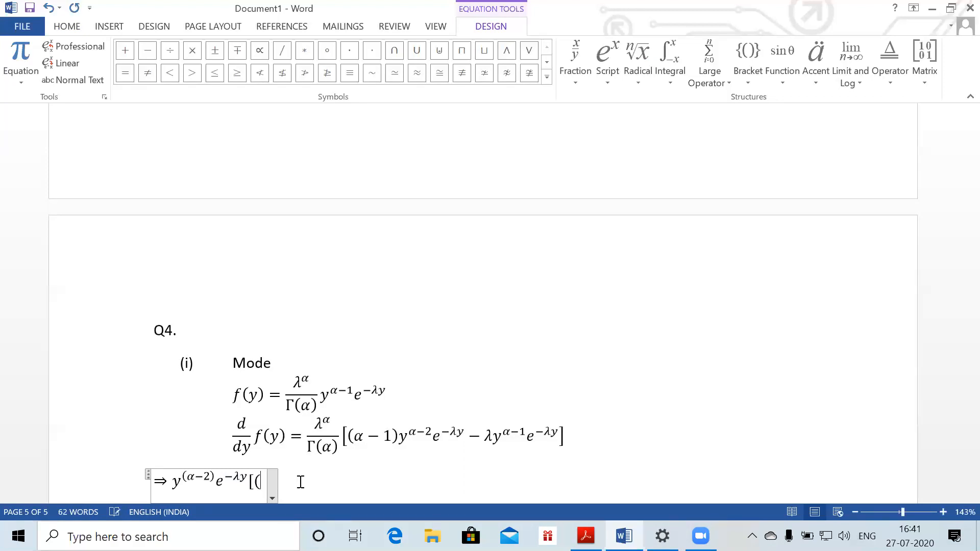
pyautogui.write('1)')
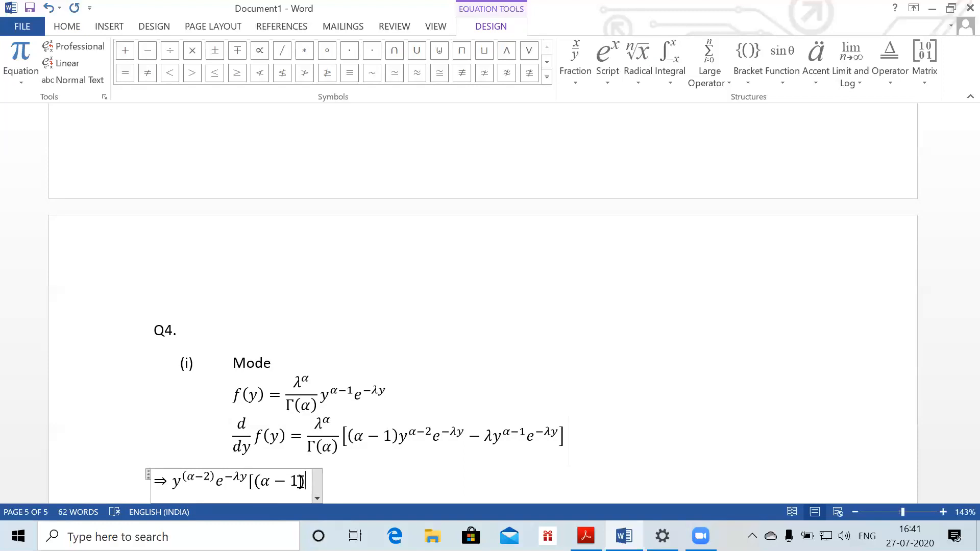
pyautogui.write('-\\lambd')
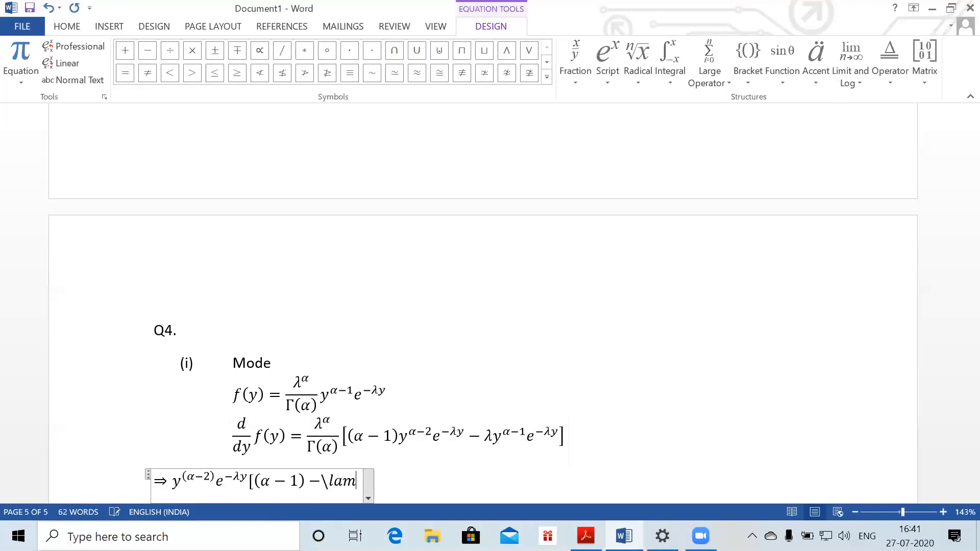
pyautogui.write('a y')
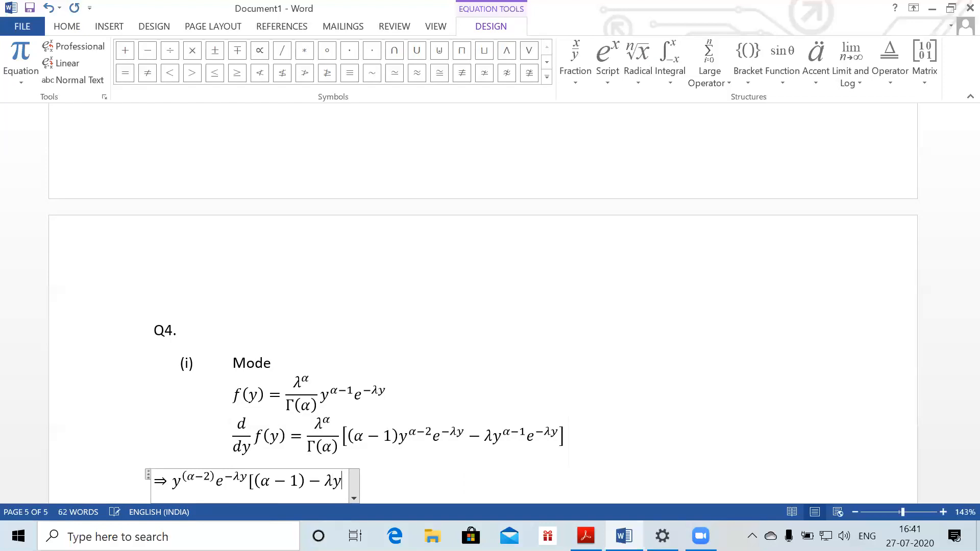
pyautogui.write(']')
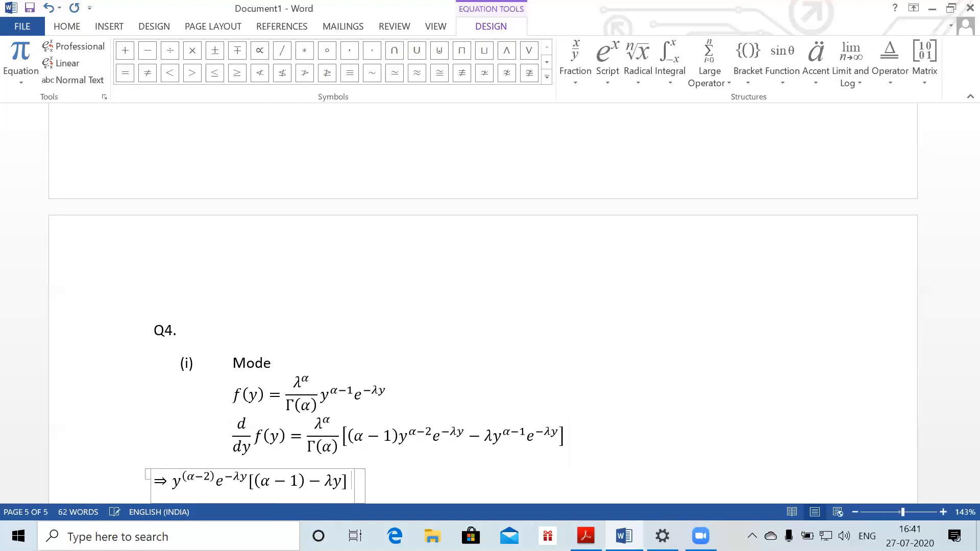
pyautogui.press('Return')
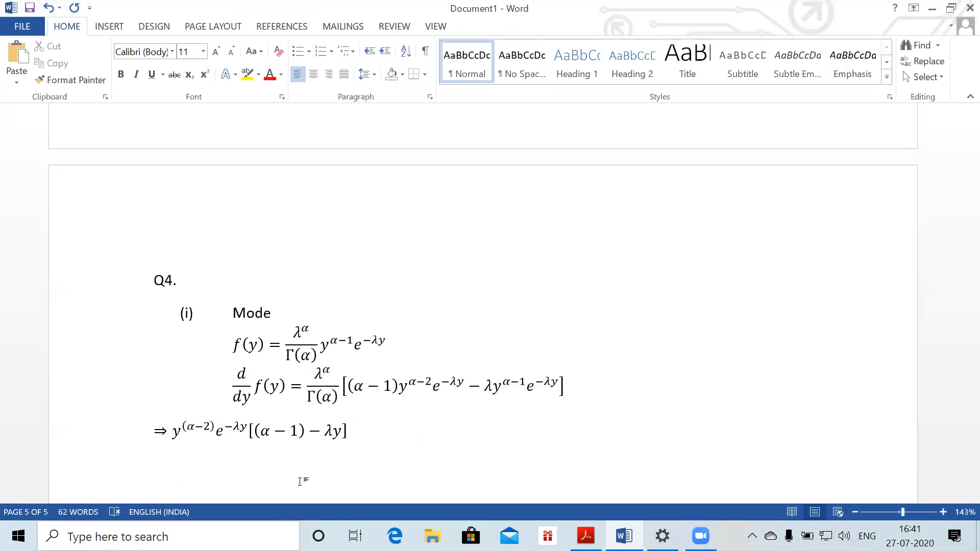
# Append '= 0' after the factored equation and insert a fresh equation on the next line
pyautogui.write('=')
pyautogui.write(' 0')
pyautogui.write('y')
pyautogui.press('BackSpace')
pyautogui.press('BackSpace')
pyautogui.press('alt')
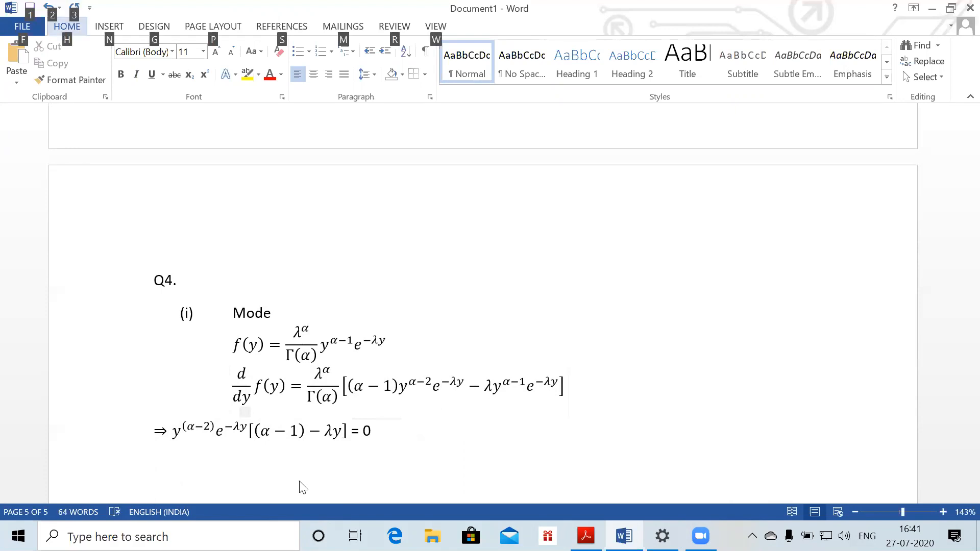
pyautogui.press('alt')
pyautogui.hotkey('alt', '=')
# Type the solution y = 0 or y = (α−1)/λ with the fraction stacked
pyautogui.write('y=0')
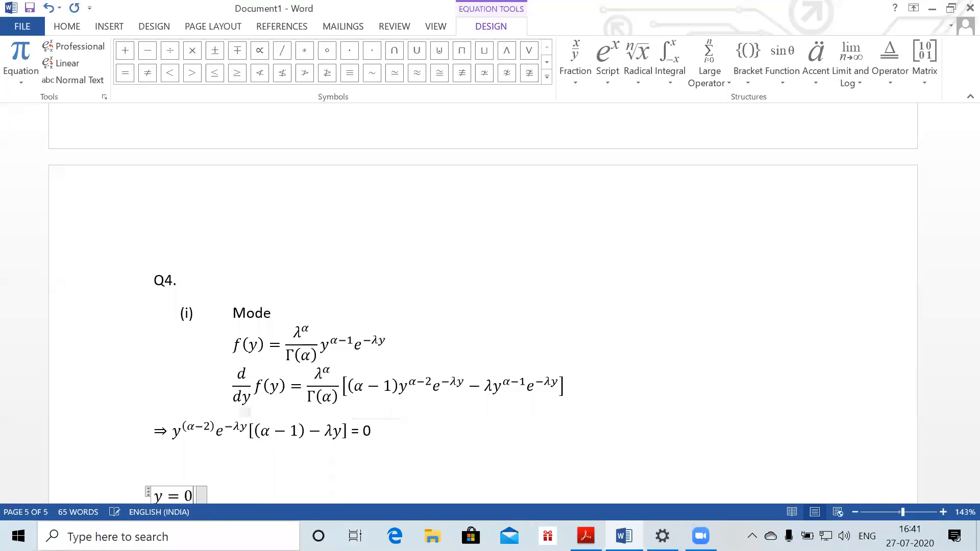
pyautogui.write(' or y=(\\alp')
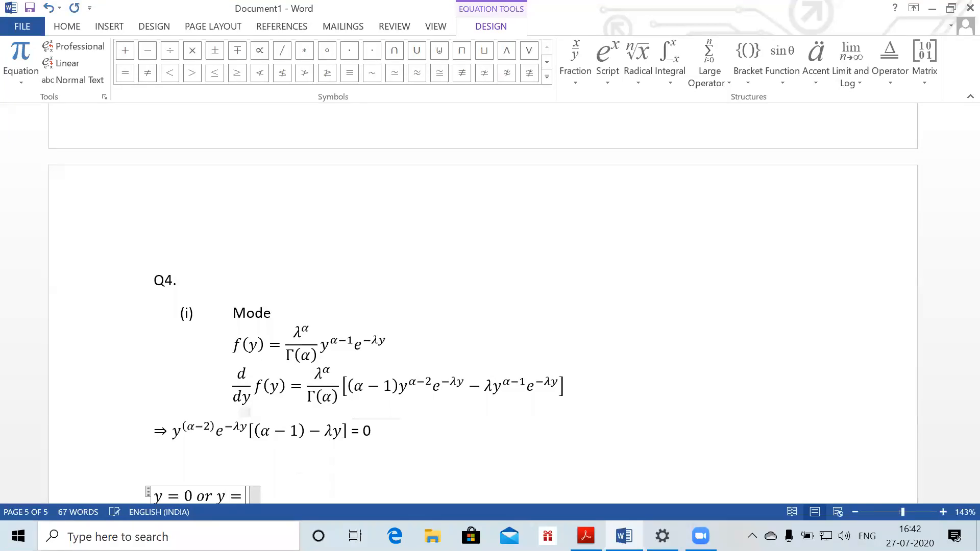
pyautogui.write('ha -1')
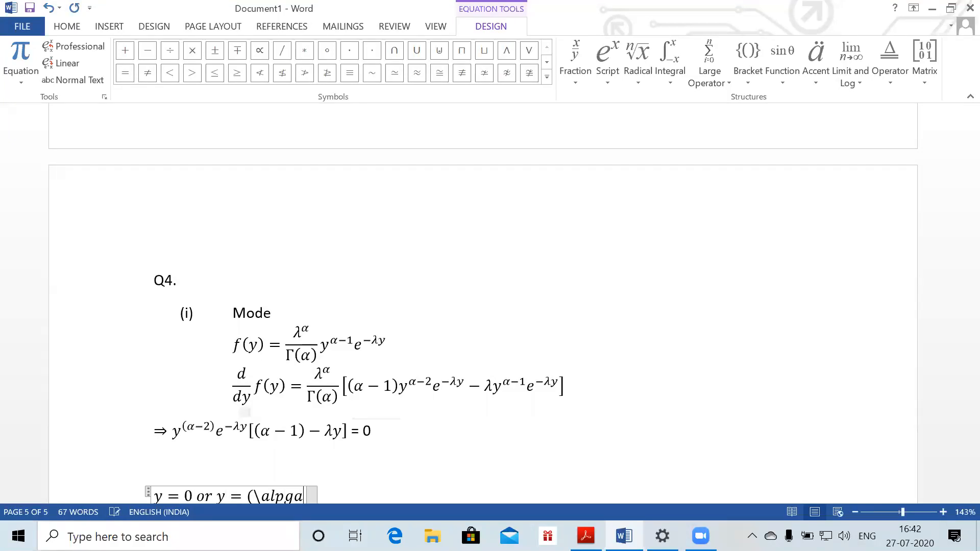
pyautogui.write(')/\\lamv')
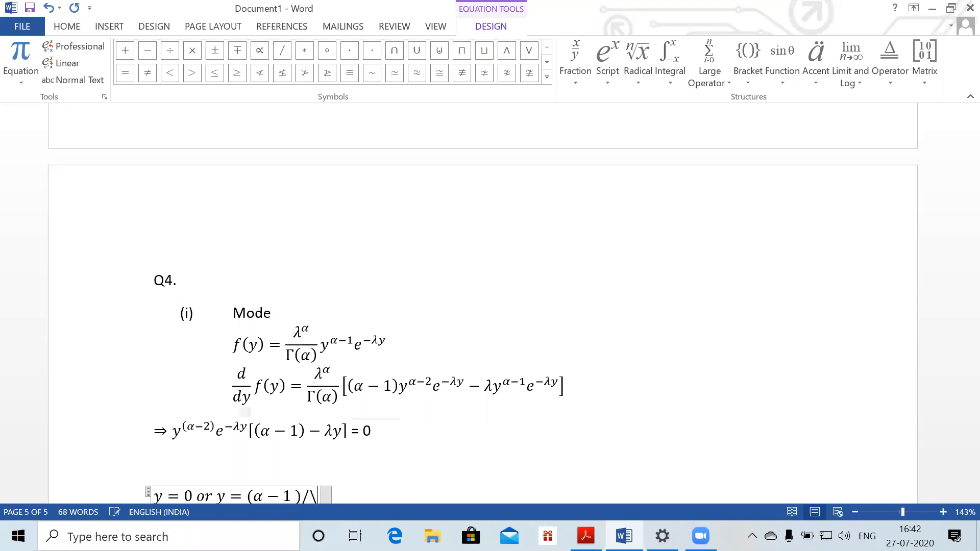
pyautogui.write('bda')
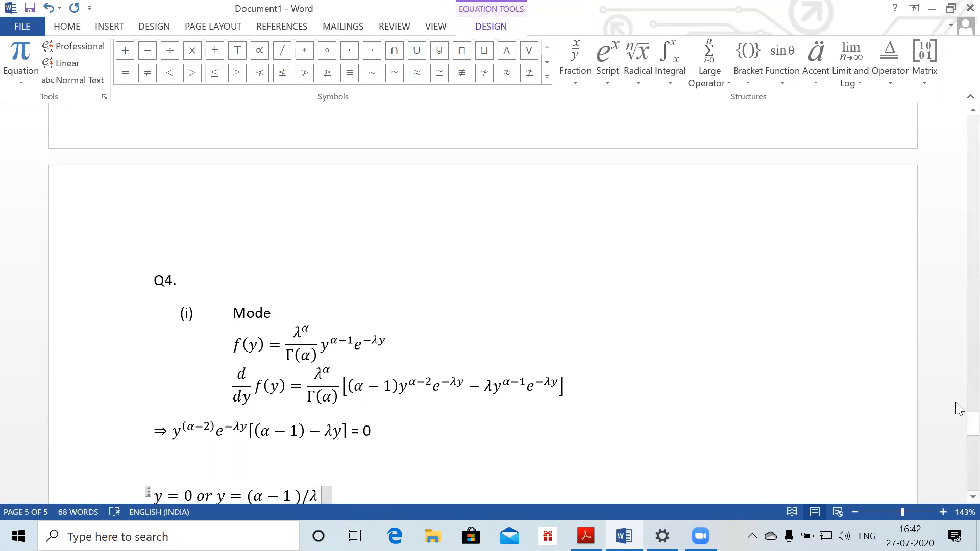
pyautogui.moveTo(968, 419); pyautogui.dragTo(968, 432)
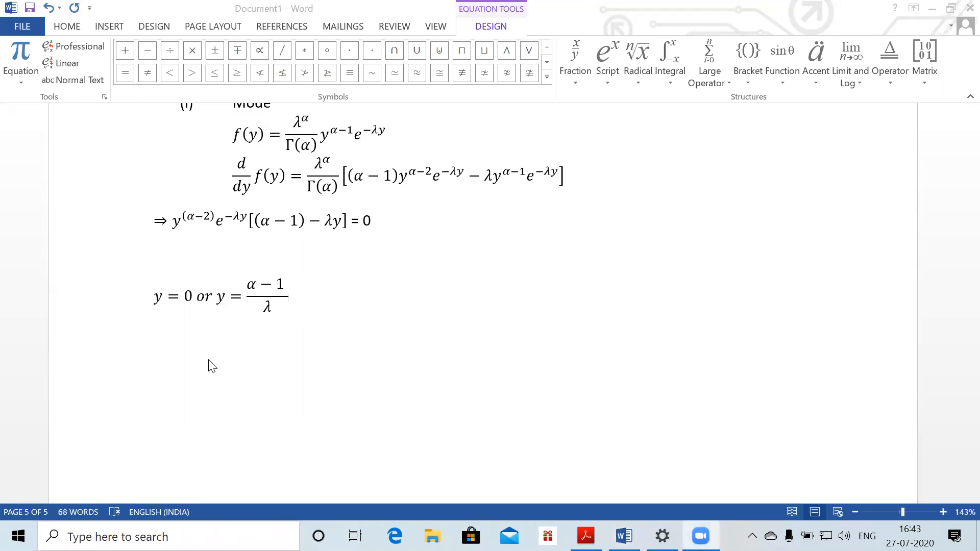
# Move out below the solution equation and open blank lines under the mode working
pyautogui.click(373, 341)
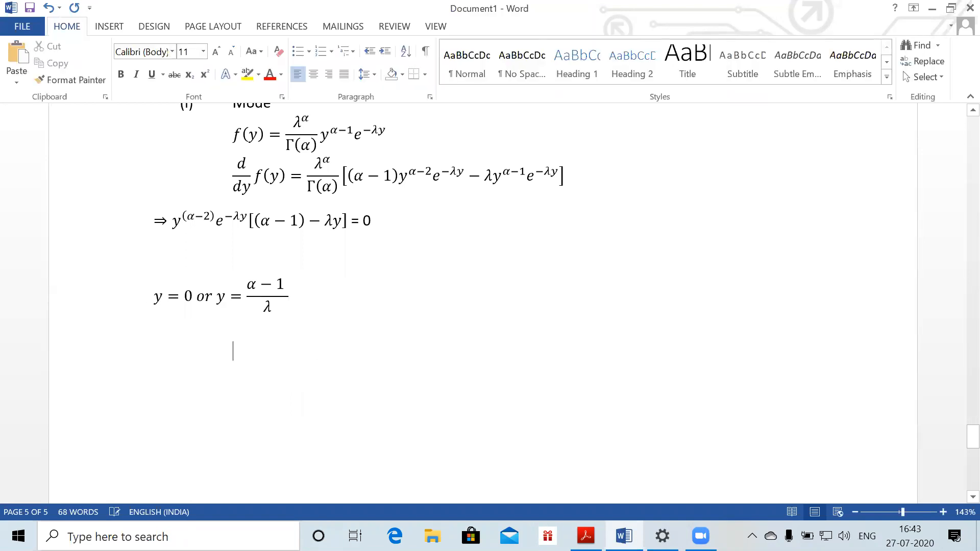
pyautogui.press('BackSpace')
pyautogui.press('BackSpace')
pyautogui.press('Return')
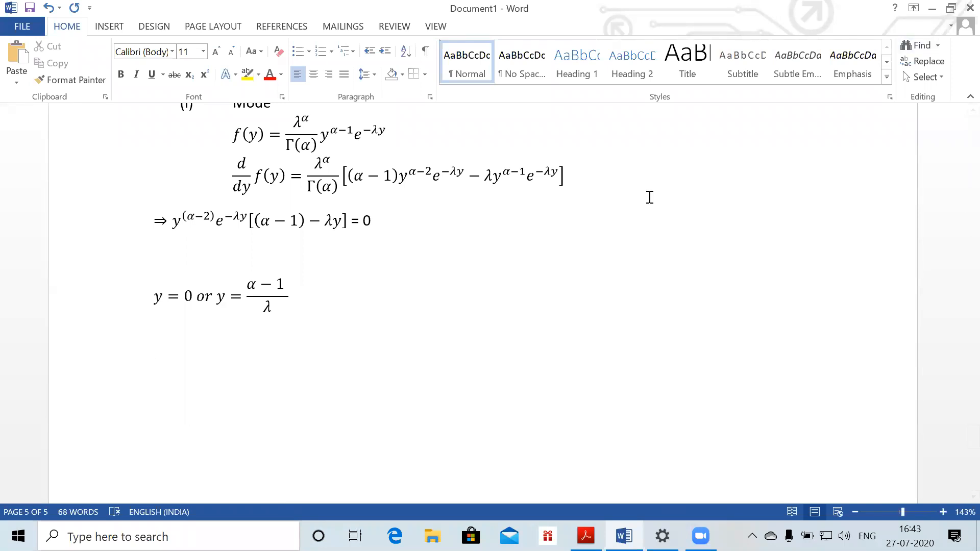
pyautogui.click(614, 130)
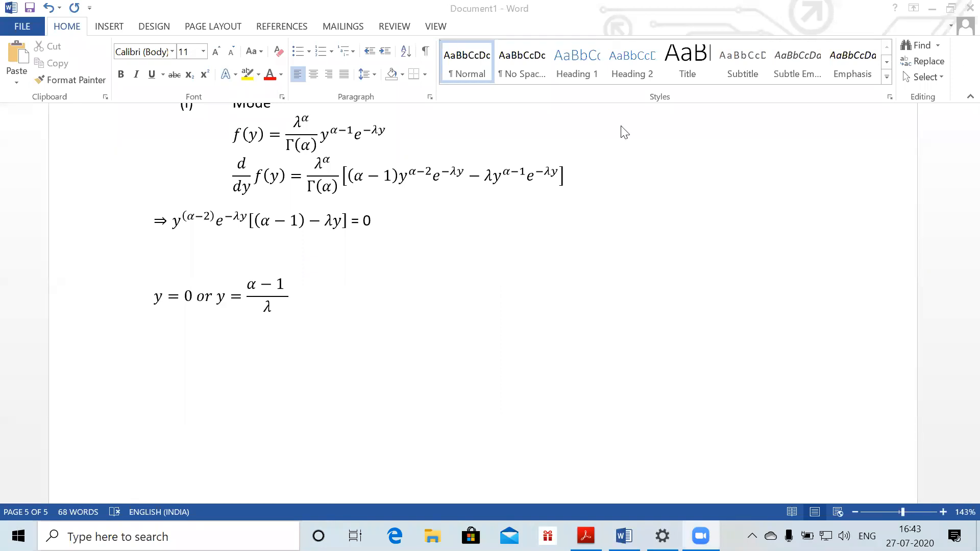
pyautogui.hotkey('alt', 'Tab')
pyautogui.press('Tab')
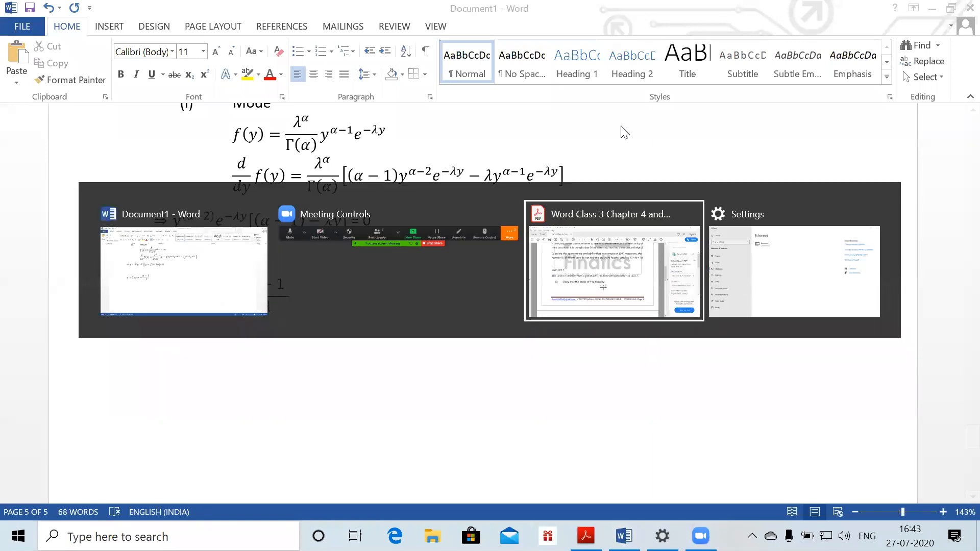
pyautogui.scroll(-10, 619, 125)
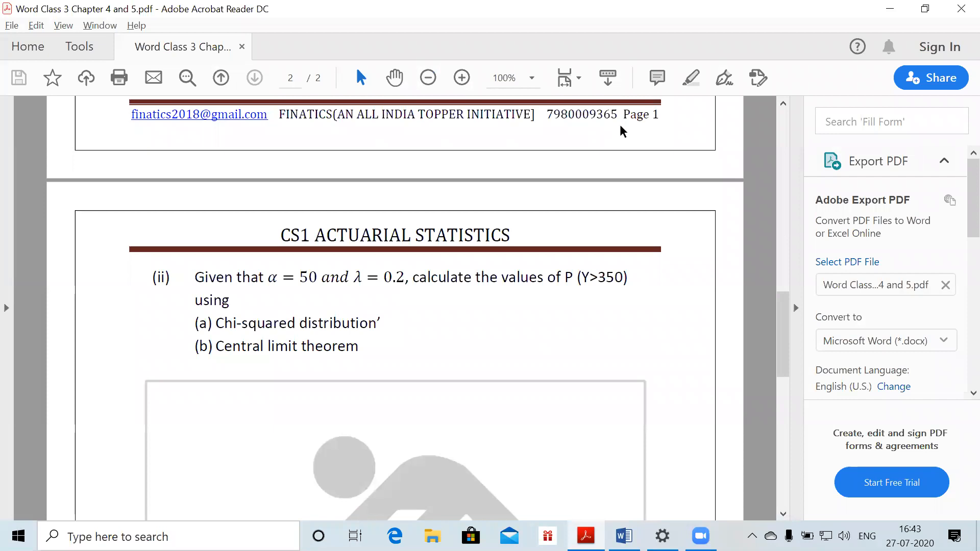
pyautogui.scroll(-1, 621, 130)
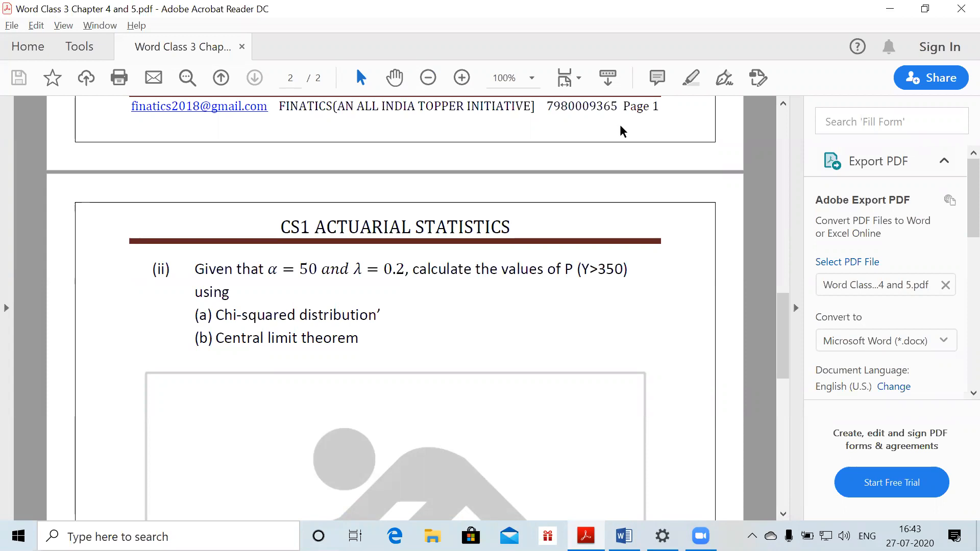
pyautogui.hotkey('alt', 'Tab')
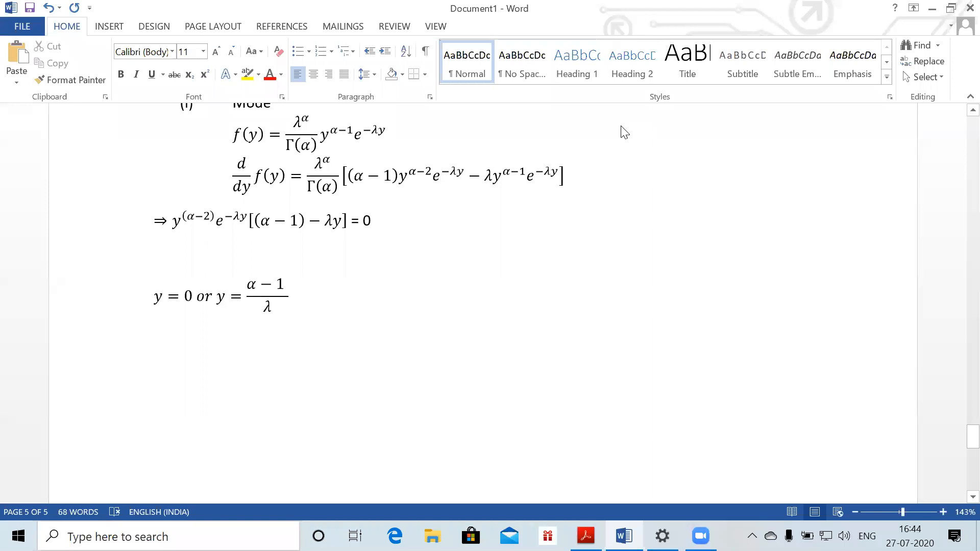
# Write part (ii): P(Y > 350) = P(2λY > 2λ·350) = P(0.4Y > 140) = P(χ²₁₀₀ > 140) = 0.5%
pyautogui.hotkey('alt', '=')
pyautogui.write('(ki')
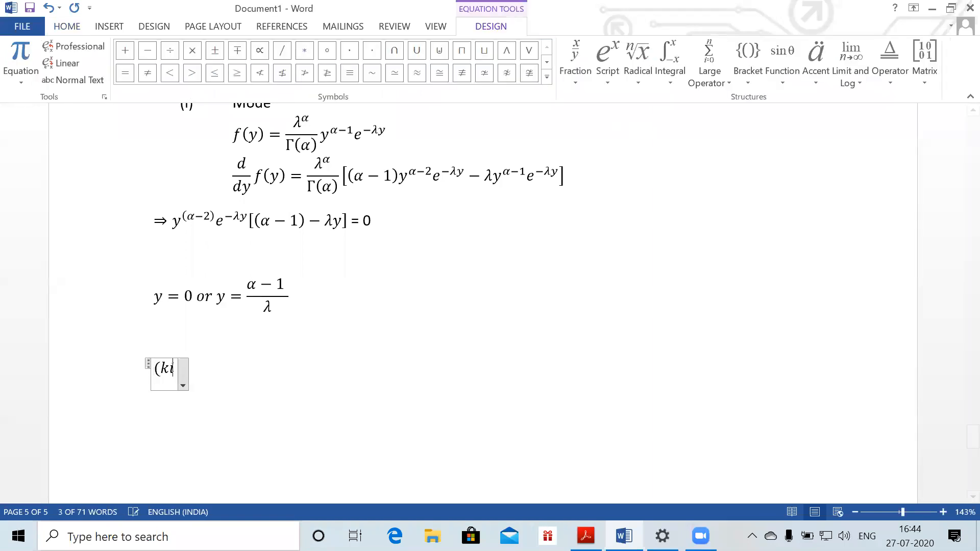
pyautogui.press('BackSpace')
pyautogui.press('BackSpace')
pyautogui.write('ii)')
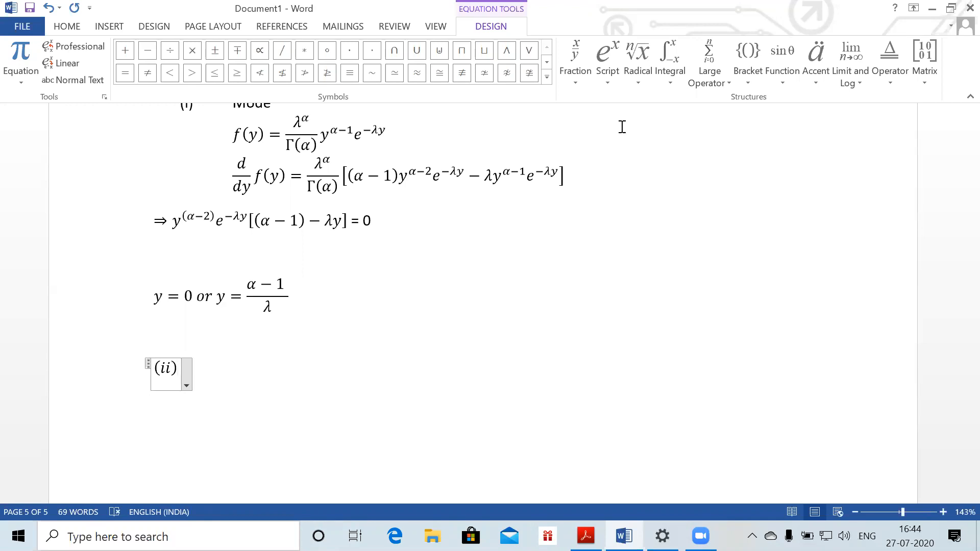
pyautogui.write('P(U')
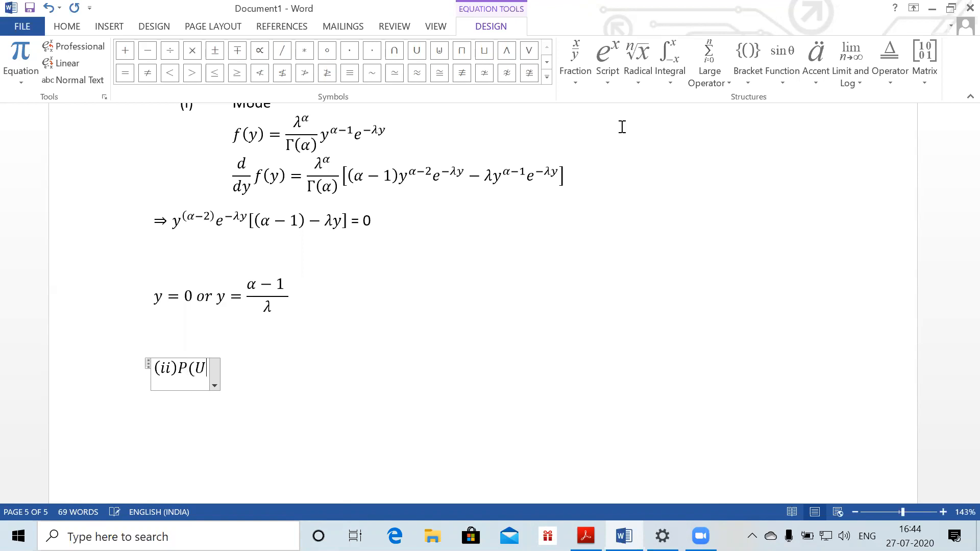
pyautogui.press('BackSpace')
pyautogui.write('Y>36')
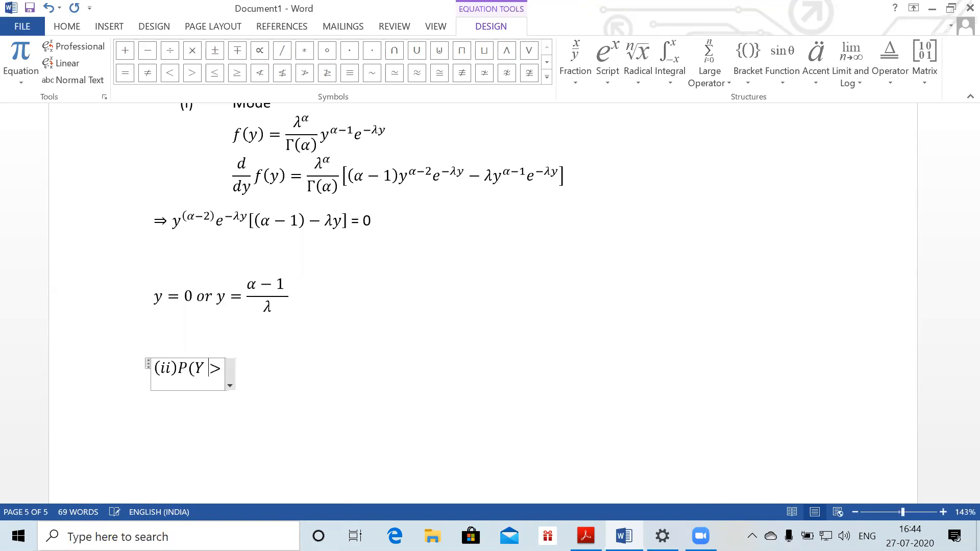
pyautogui.press('BackSpace')
pyautogui.write('5')
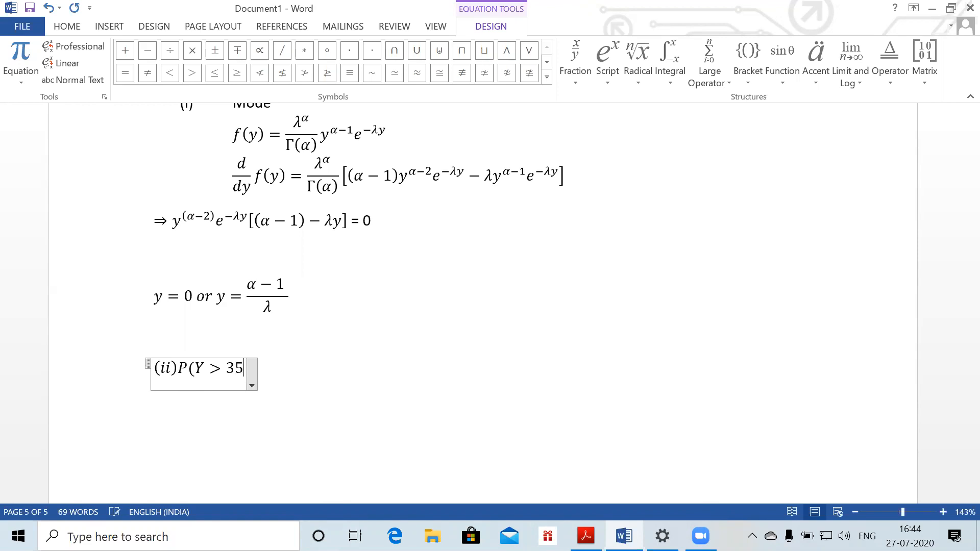
pyautogui.write('0)=')
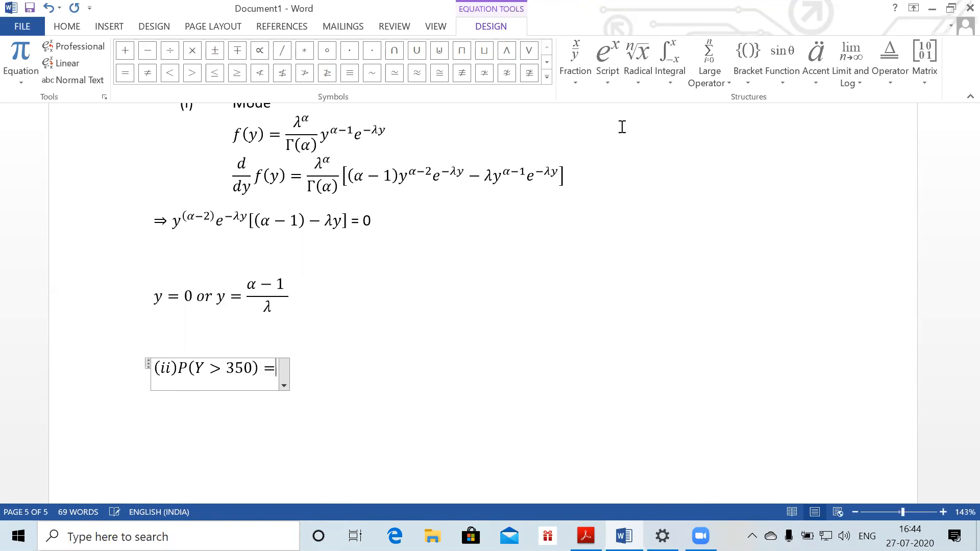
pyautogui.write('P(2')
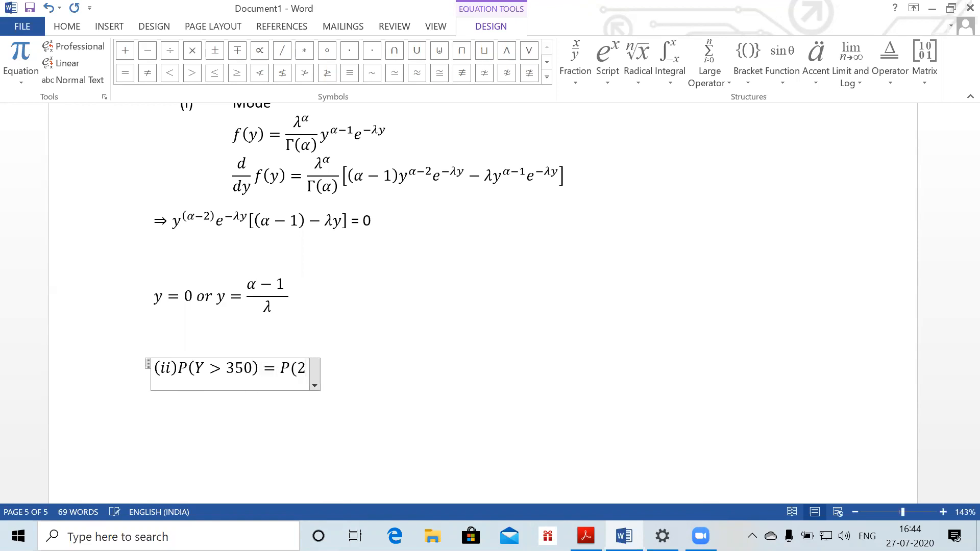
pyautogui.write('\\lmbda')
pyautogui.press('BackSpace')
pyautogui.press('BackSpace')
pyautogui.press('BackSpace')
pyautogui.press('BackSpace')
pyautogui.write('amb')
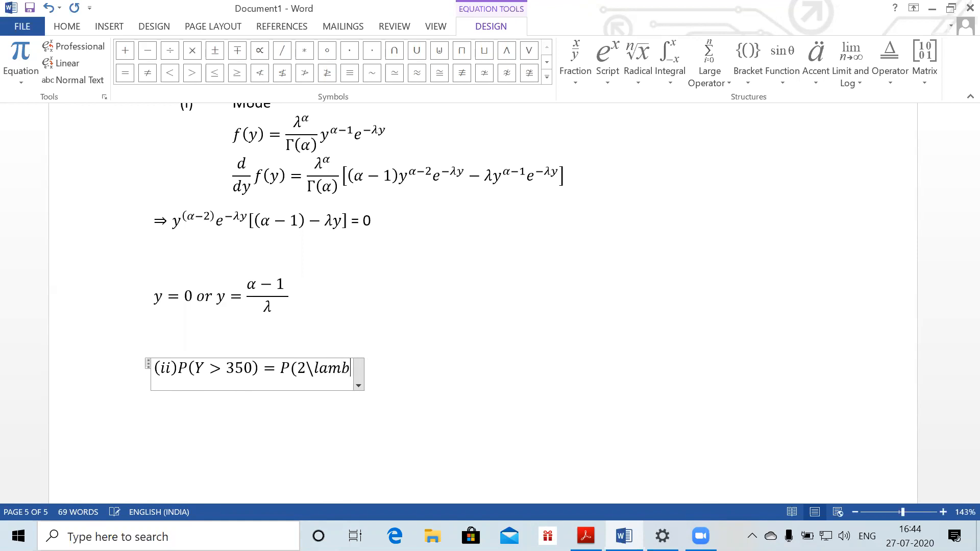
pyautogui.write('da Y')
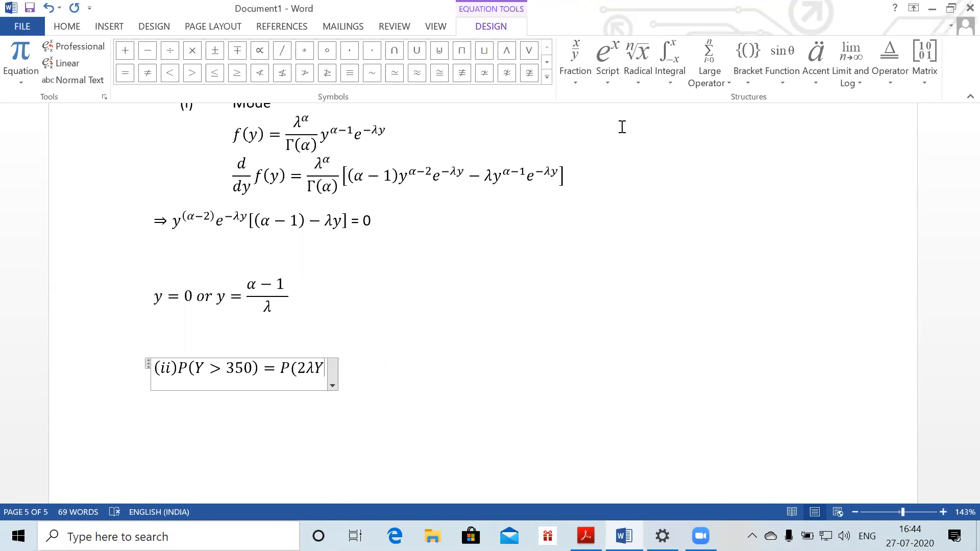
pyautogui.write(' > 2\\lambda ')
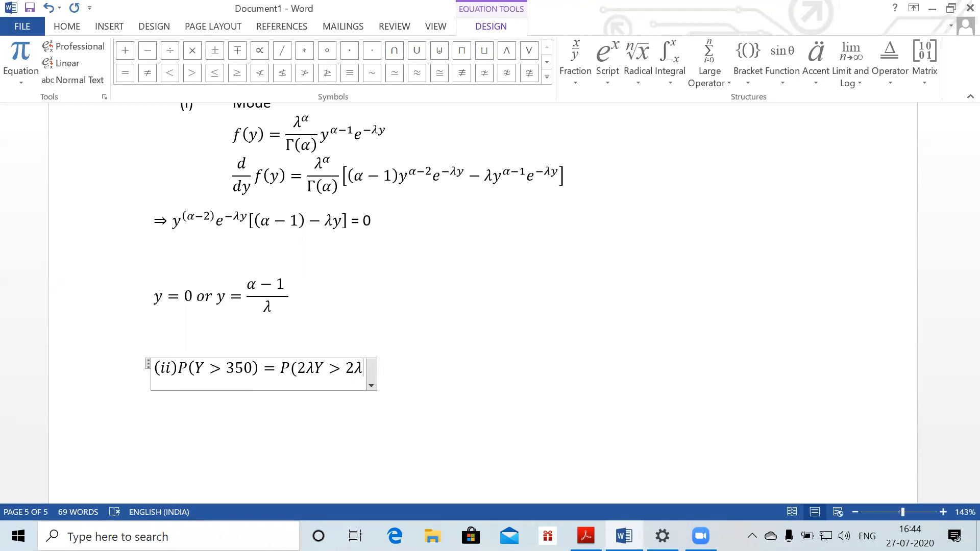
pyautogui.write('*3')
pyautogui.write('50)')
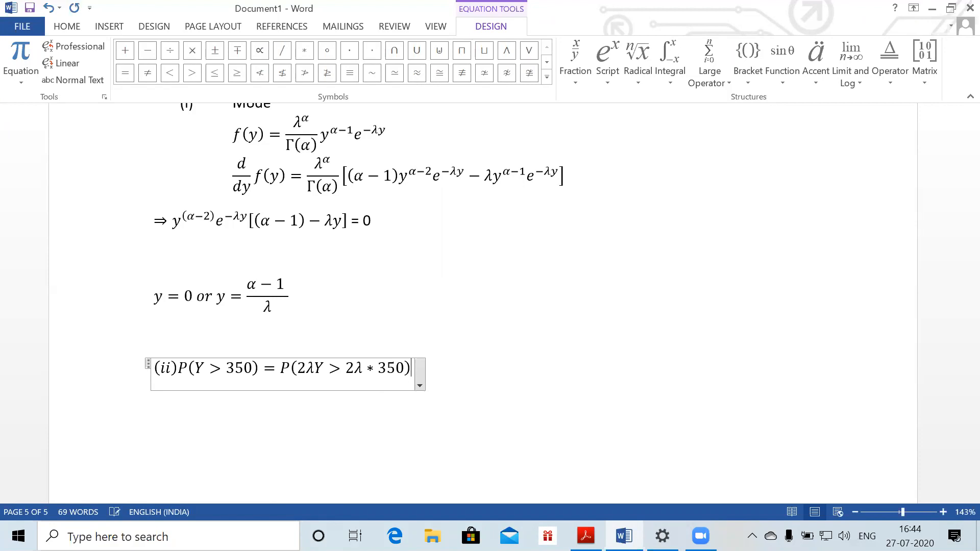
pyautogui.write('=P(0.4')
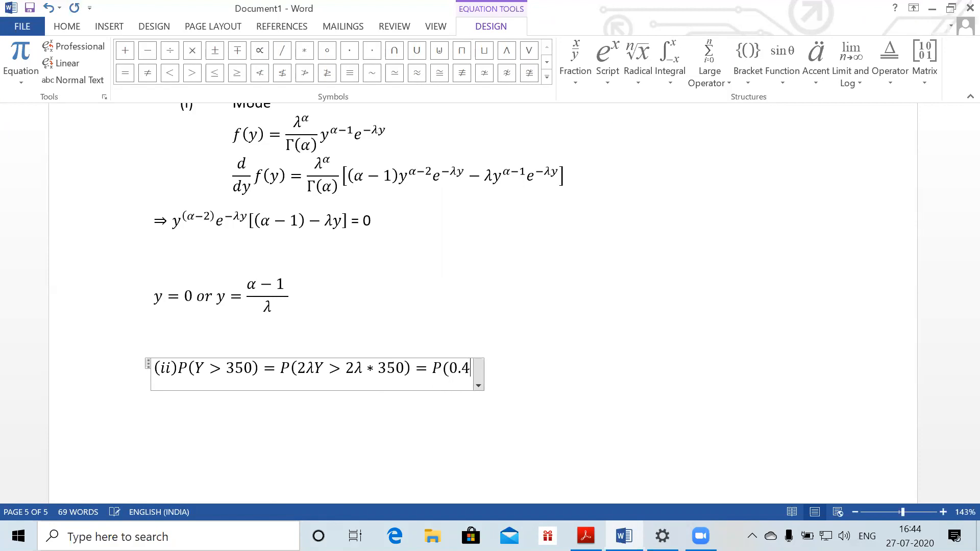
pyautogui.write('Y')
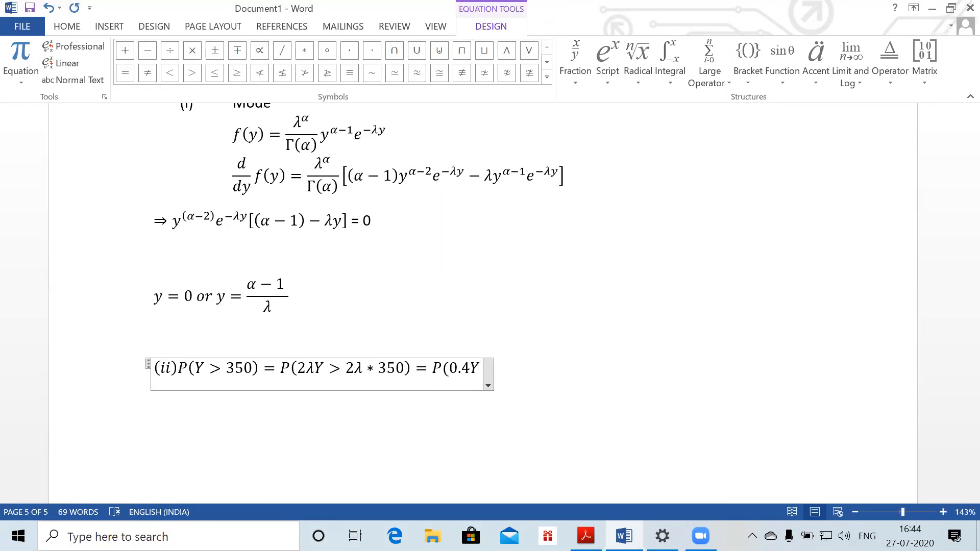
pyautogui.write('>140')
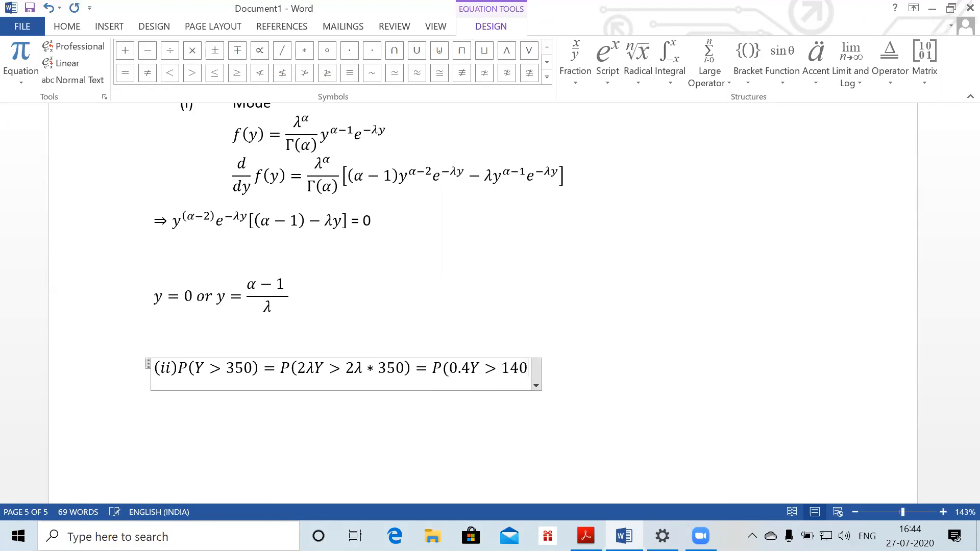
pyautogui.write(')=P')
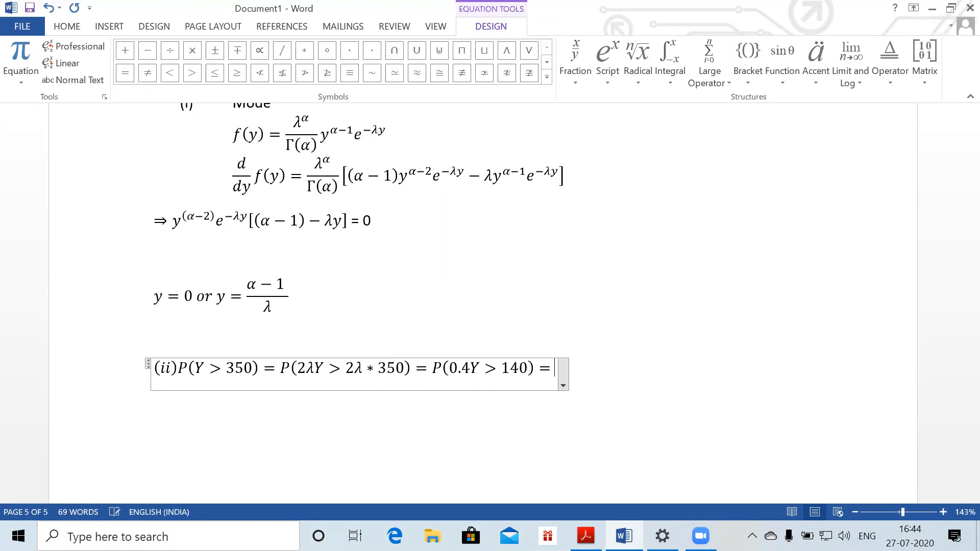
pyautogui.write('(\\c')
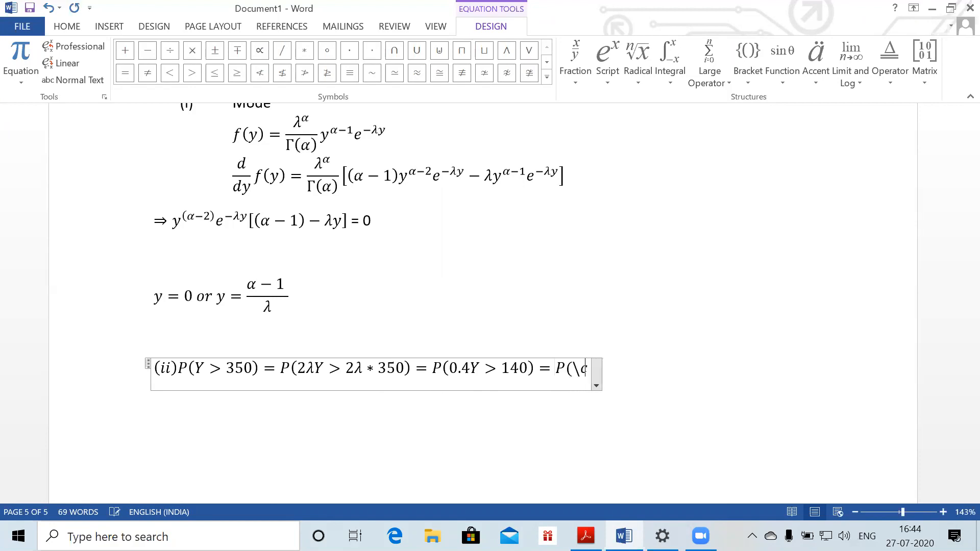
pyautogui.write('hi ^2 _100 ')
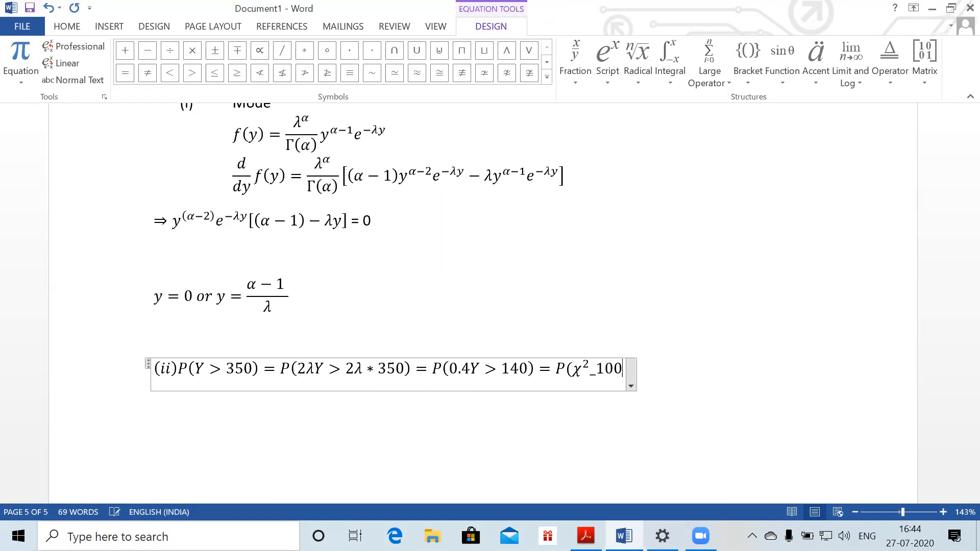
pyautogui.write('>1')
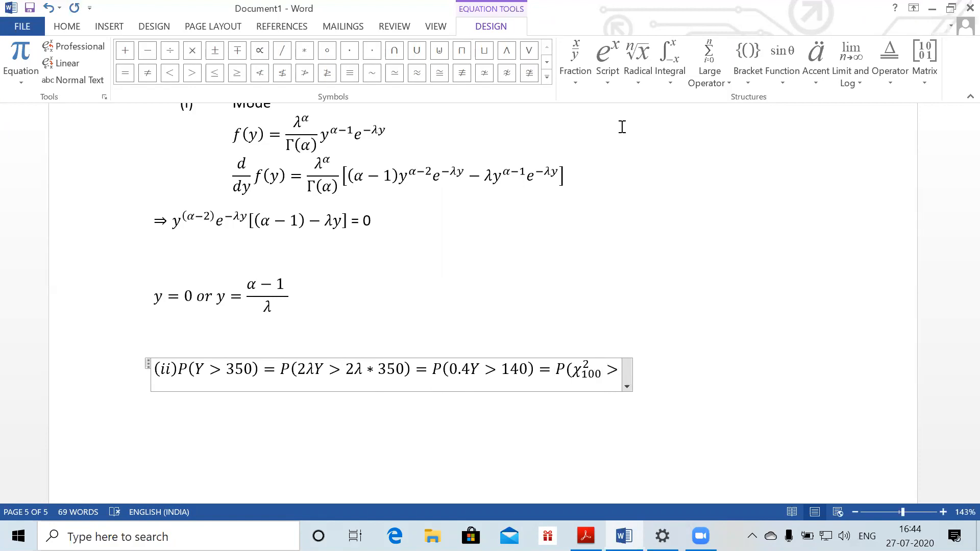
pyautogui.write('40)')
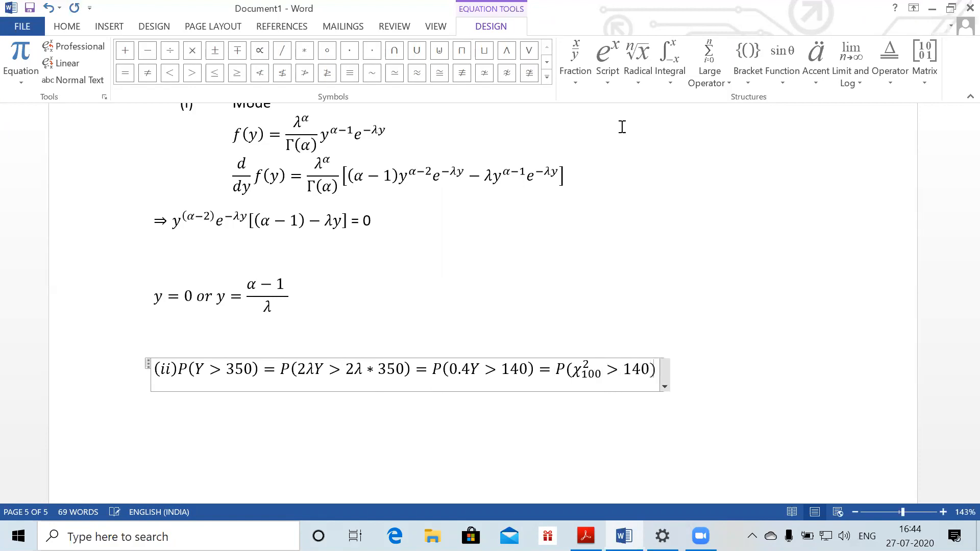
pyautogui.write('=')
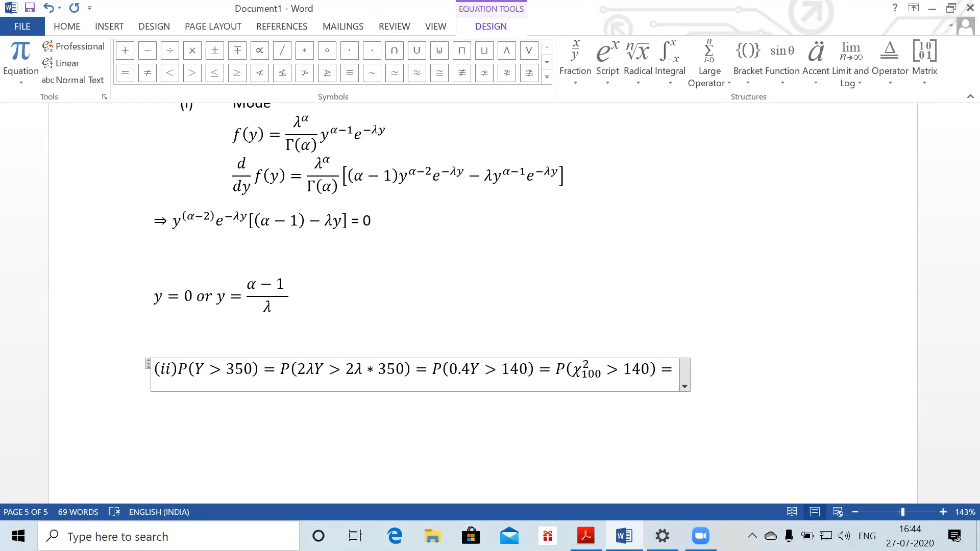
pyautogui.write('0')
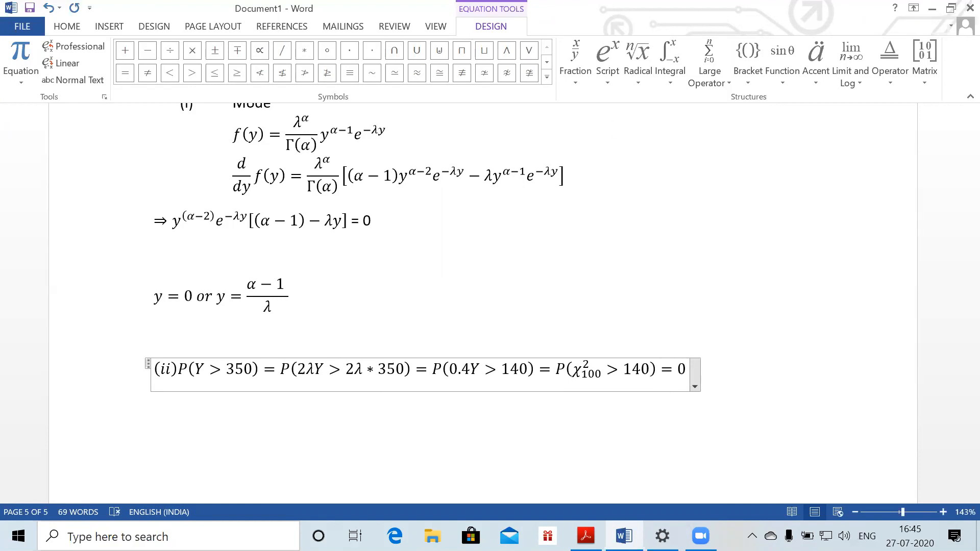
pyautogui.write('.5%')
pyautogui.press('Return')
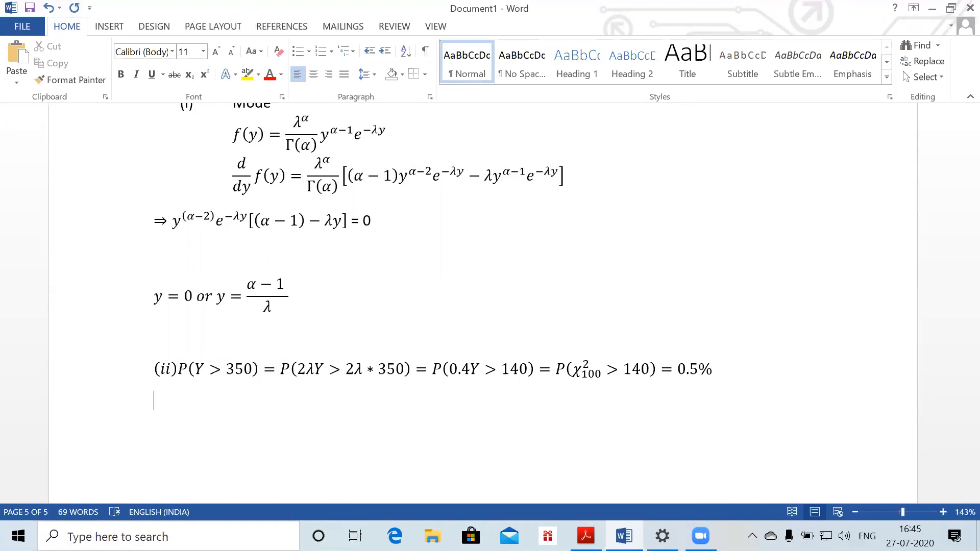
# Enter part (b) as the equation E(Y) = 50/0.2 = 250, var(Y) = 50/(0.2)² = 1250
pyautogui.hotkey('alt', '=')
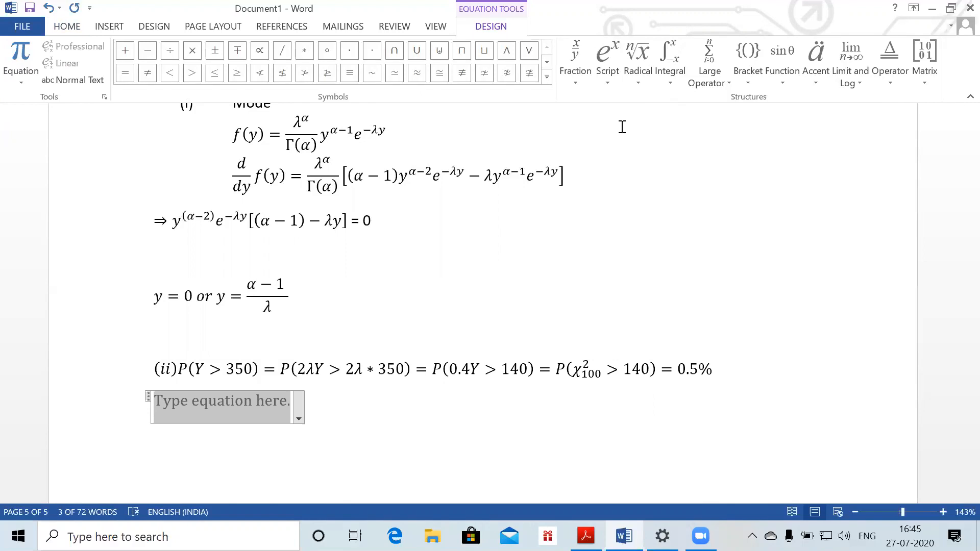
pyautogui.write('(b)')
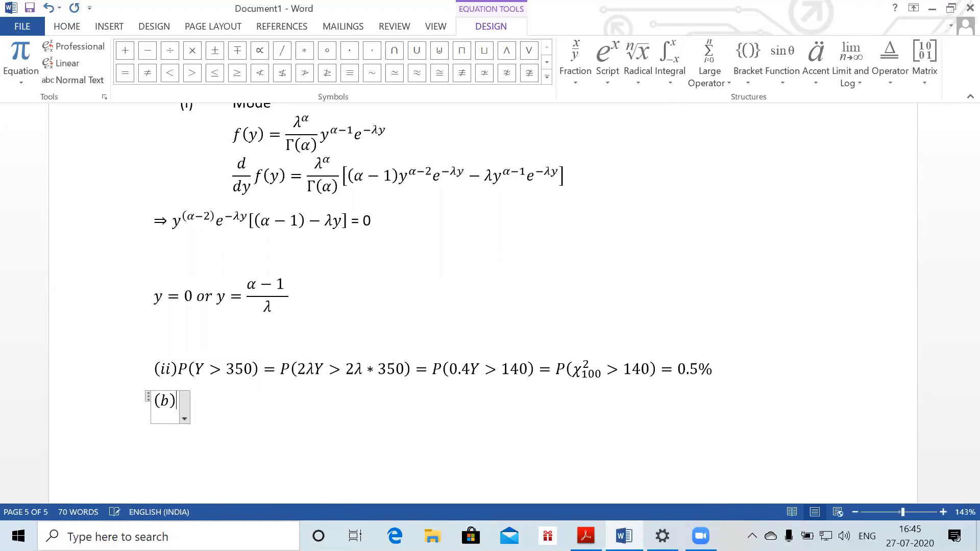
pyautogui.write('E(')
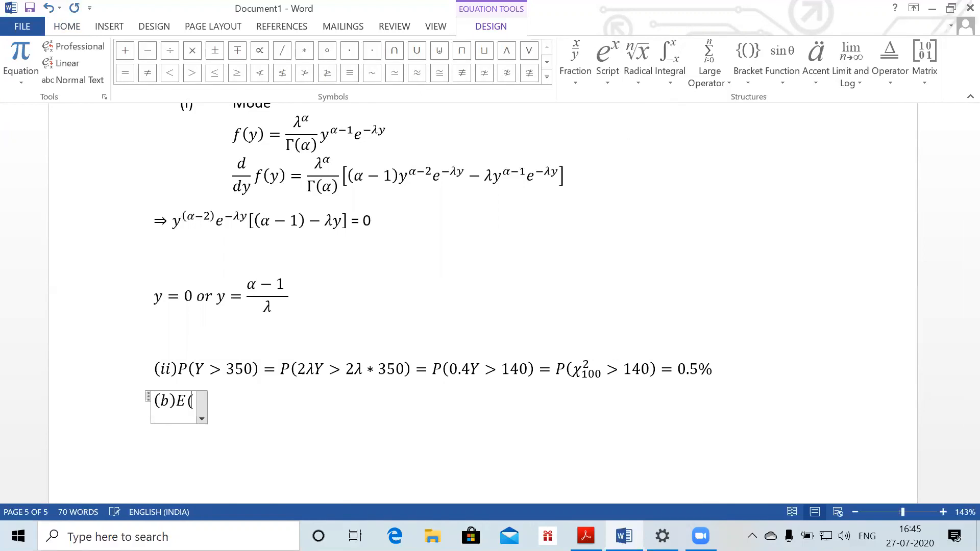
pyautogui.write('Y)= ')
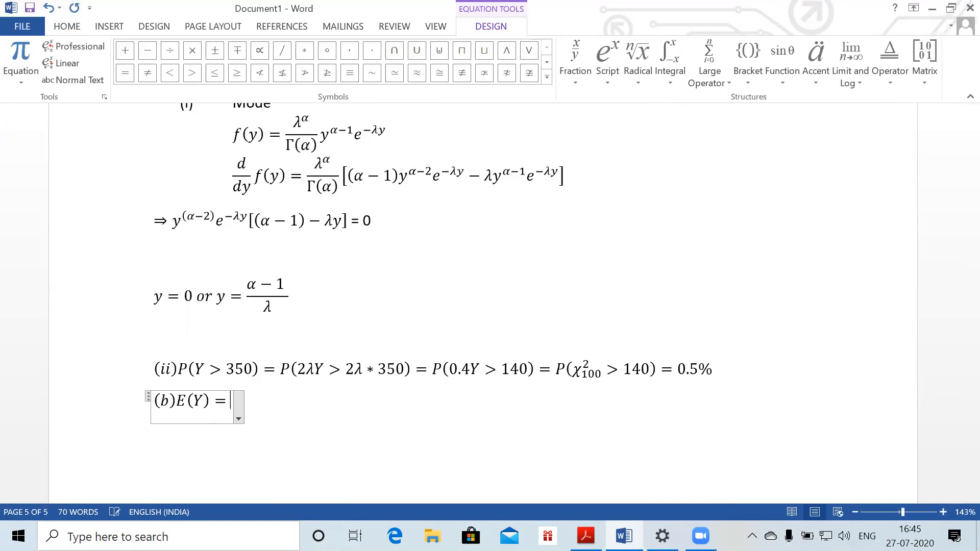
pyautogui.write('50/')
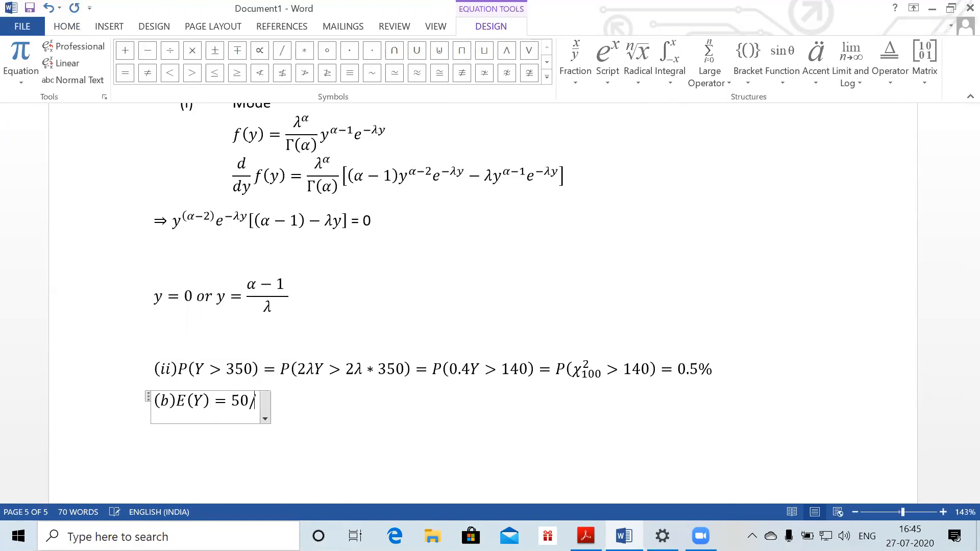
pyautogui.write('0.')
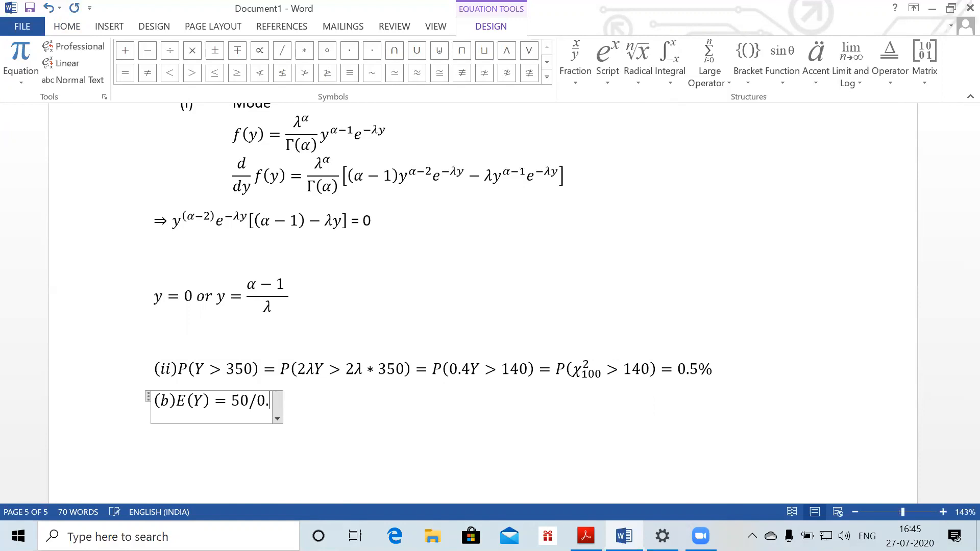
pyautogui.write('2=3')
pyautogui.press('BackSpace')
pyautogui.write('250 ')
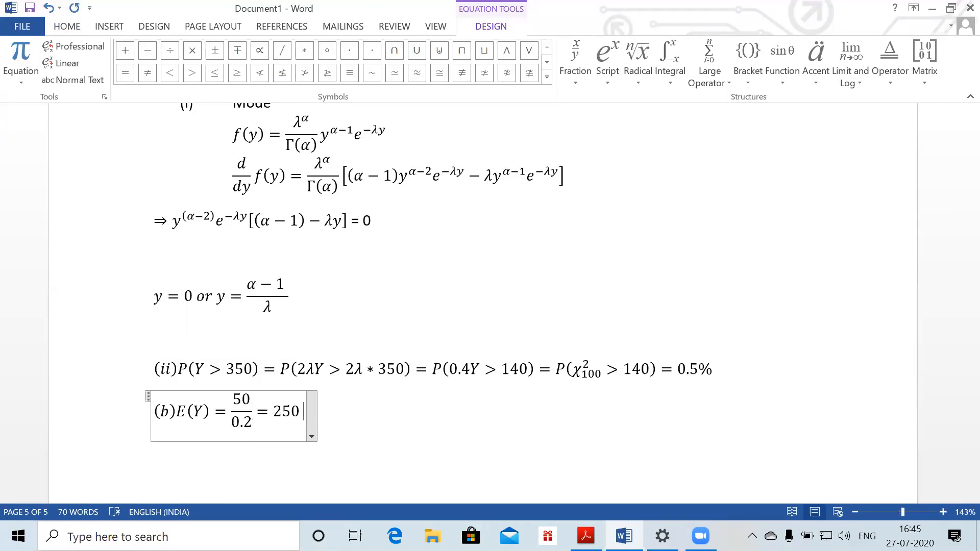
pyautogui.write('var')
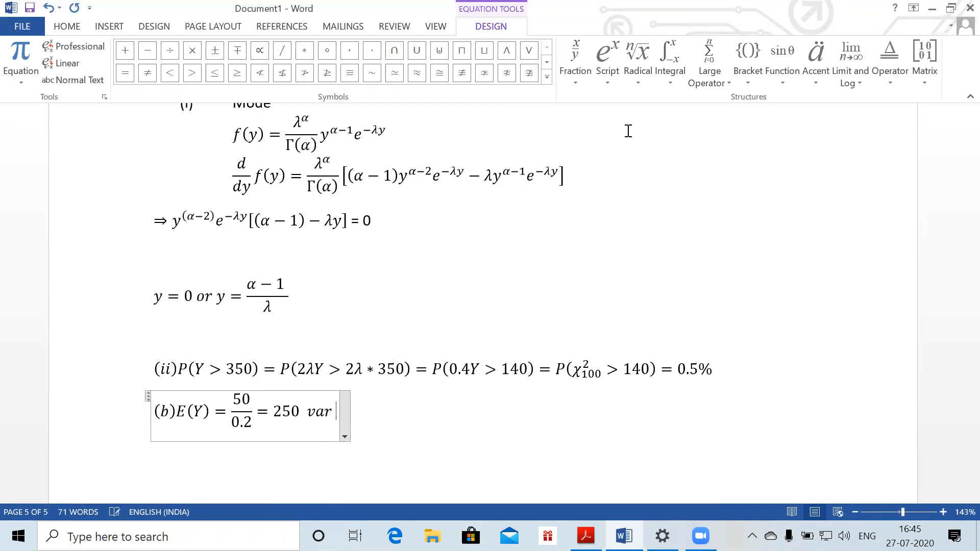
pyautogui.write('(Y')
pyautogui.write(')')
pyautogui.write('=')
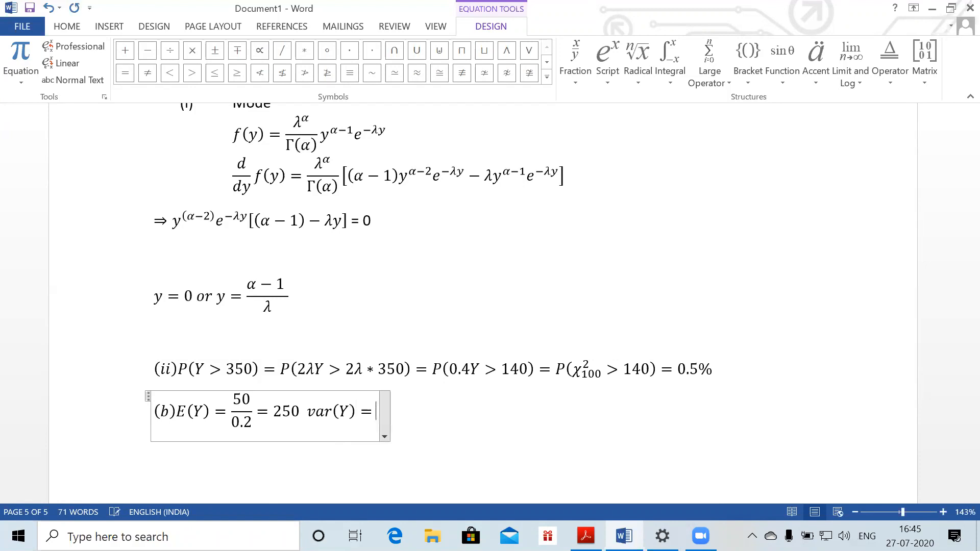
pyautogui.write('\\alpha')
pyautogui.press('space')
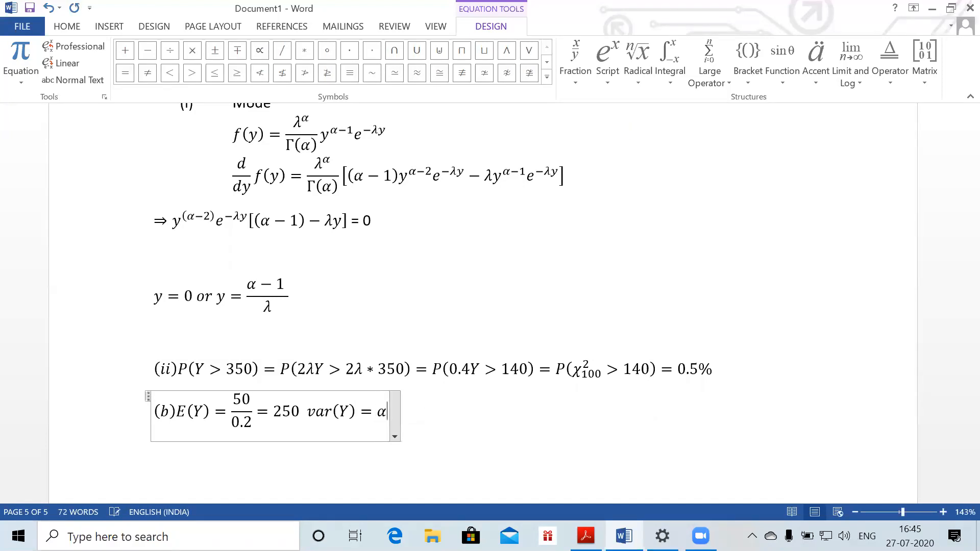
pyautogui.press('BackSpace')
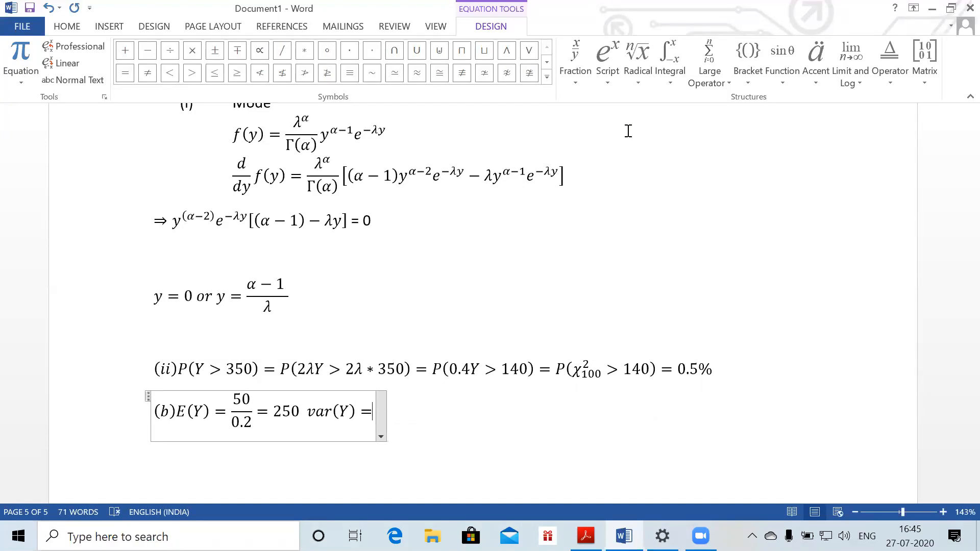
pyautogui.write('50/(')
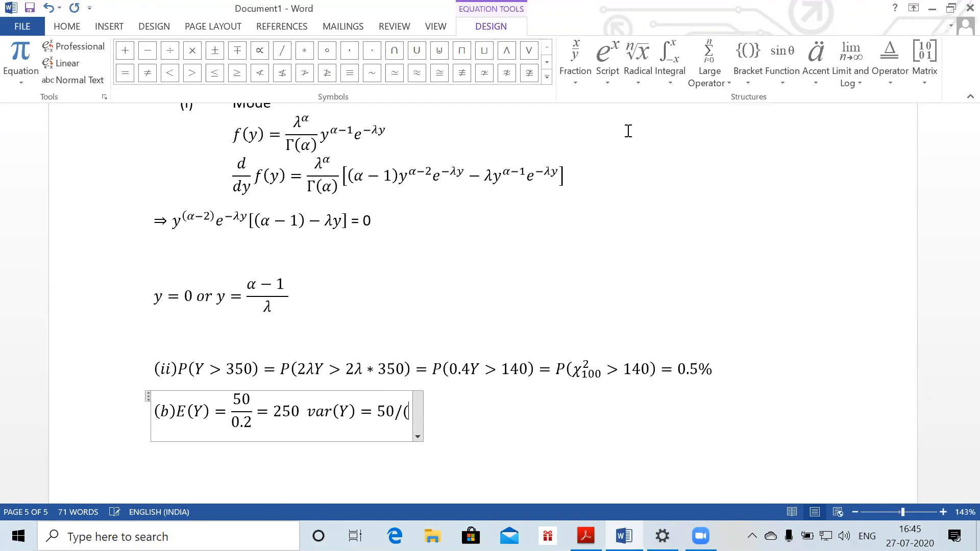
pyautogui.write('0.2)^2 ')
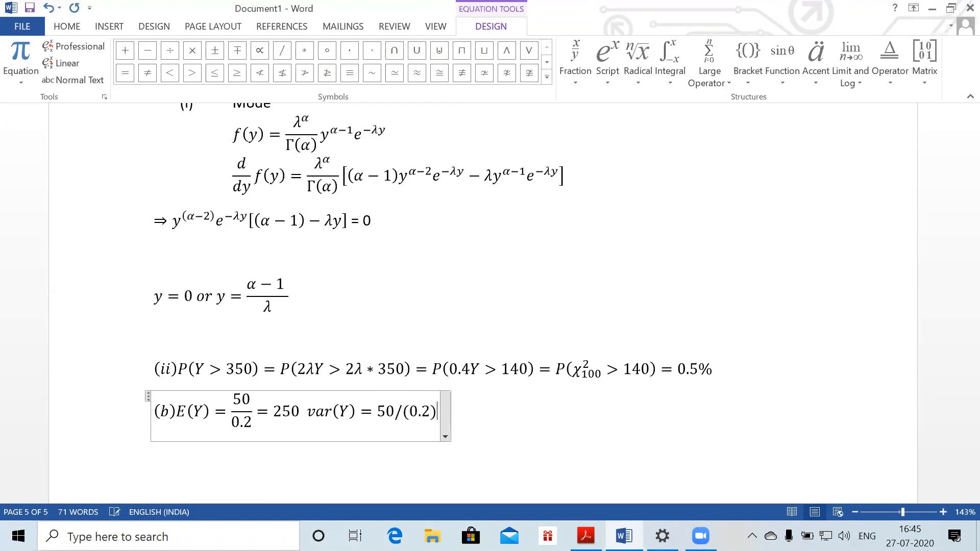
pyautogui.write('=')
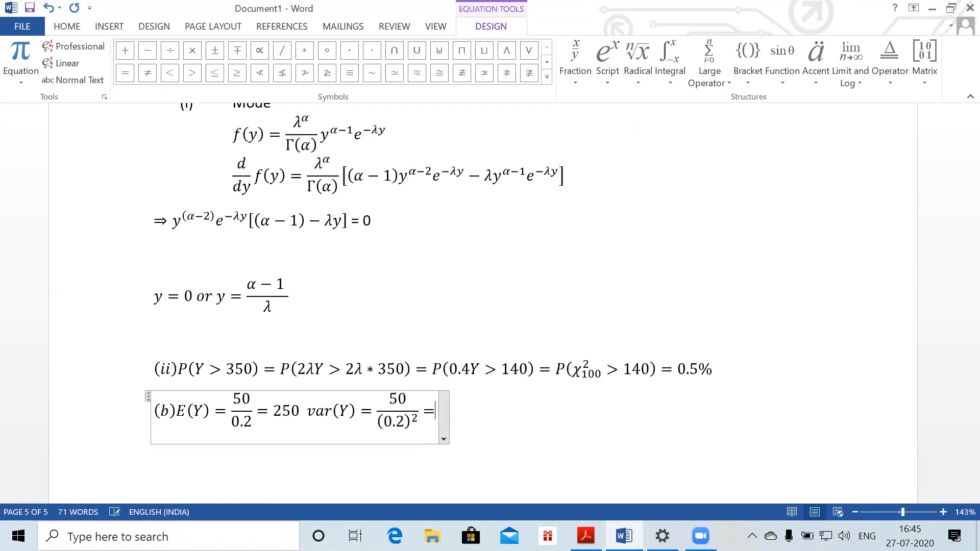
pyautogui.write('126')
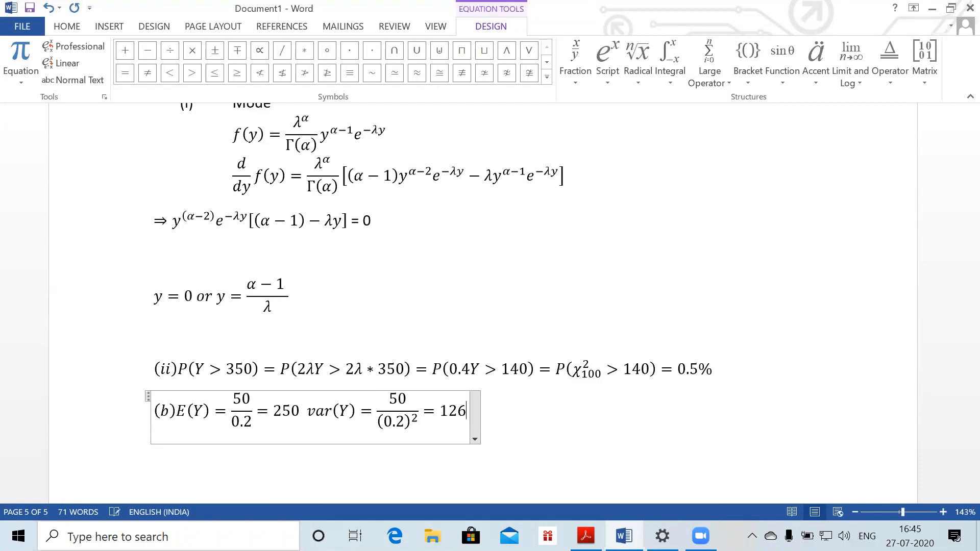
pyautogui.press('BackSpace')
pyautogui.write('50')
pyautogui.press('Right')
pyautogui.press('Return')
# Write the normal approximation P(Y > 350) = P(Z > (350−250)/√1250) = P(Z > 2.828) = 1 − 0.99766 = 0.234%
pyautogui.write('P(Y')
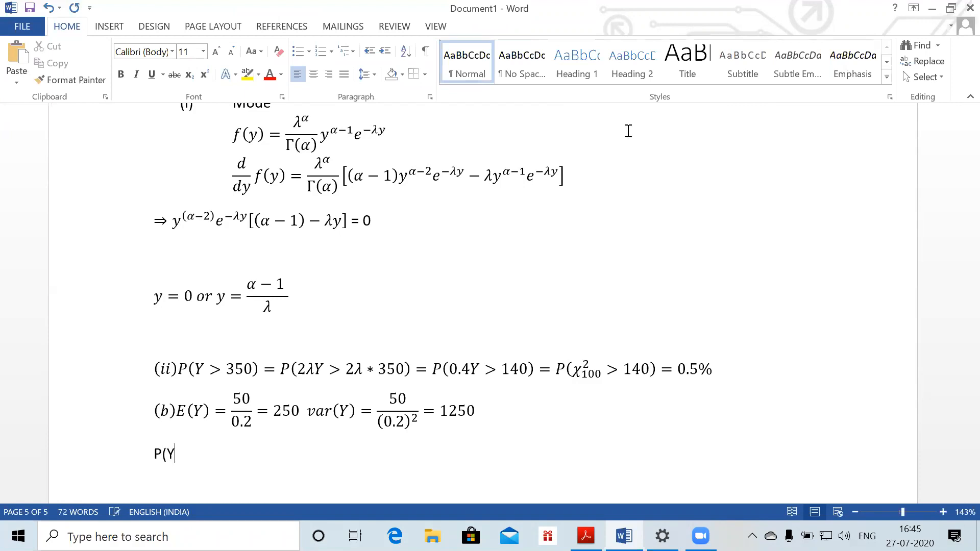
pyautogui.write(' > 350) =')
pyautogui.press('alt')
pyautogui.hotkey('alt', '=')
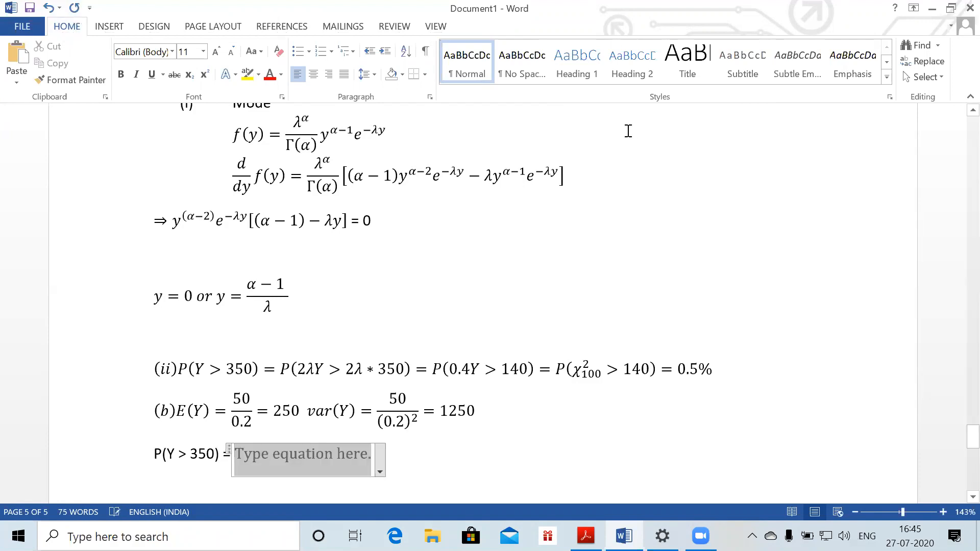
pyautogui.write('P(Z >')
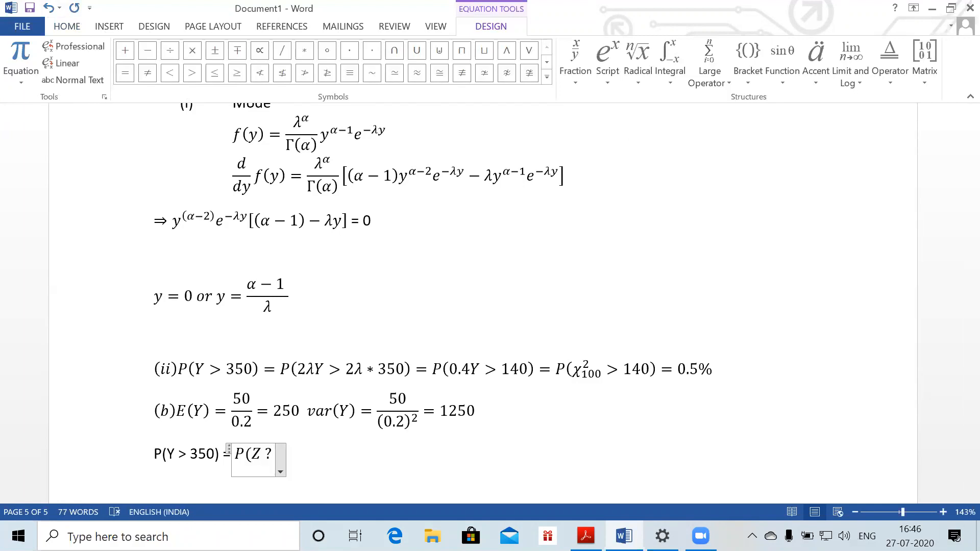
pyautogui.press('BackSpace')
pyautogui.write('>350')
pyautogui.press('BackSpace')
pyautogui.press('BackSpace')
pyautogui.press('BackSpace')
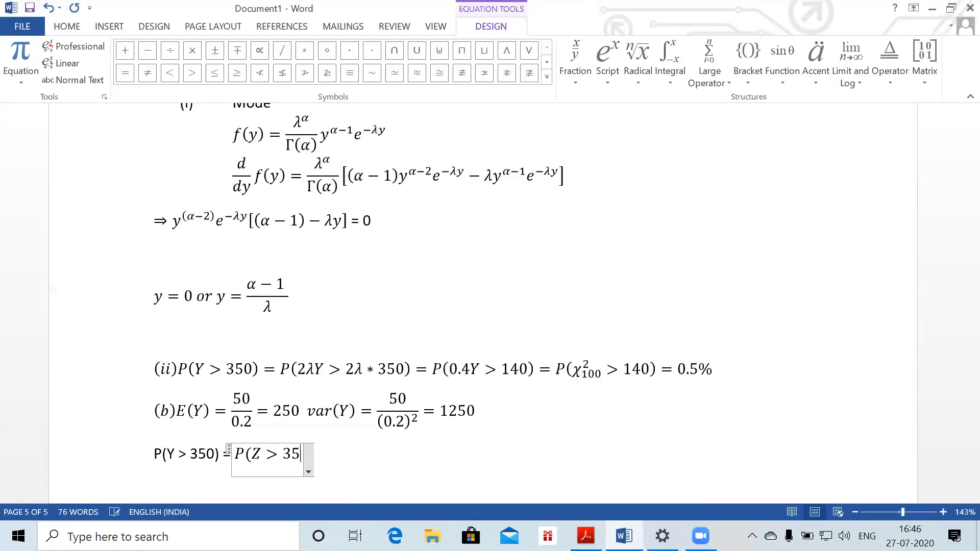
pyautogui.write('(350-250')
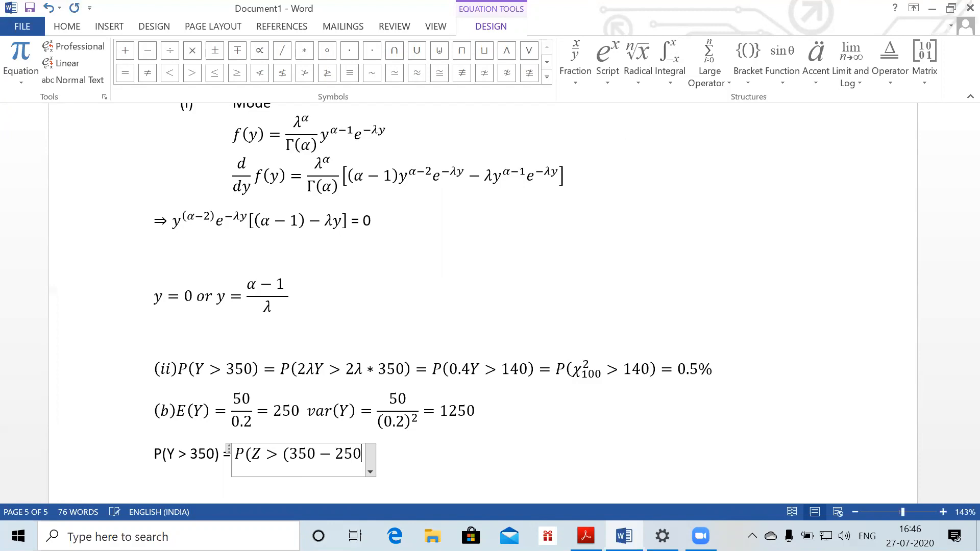
pyautogui.write(')/\\')
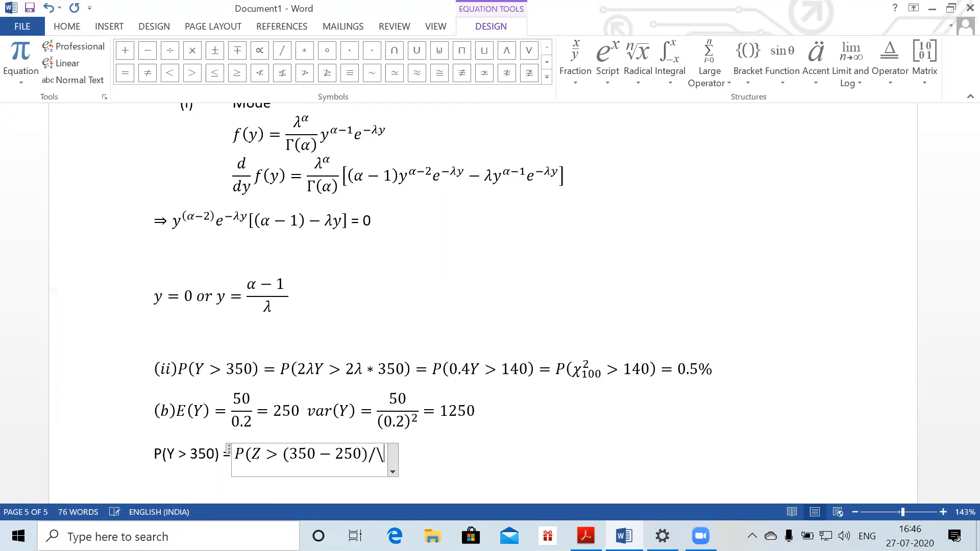
pyautogui.write('sqrt(12')
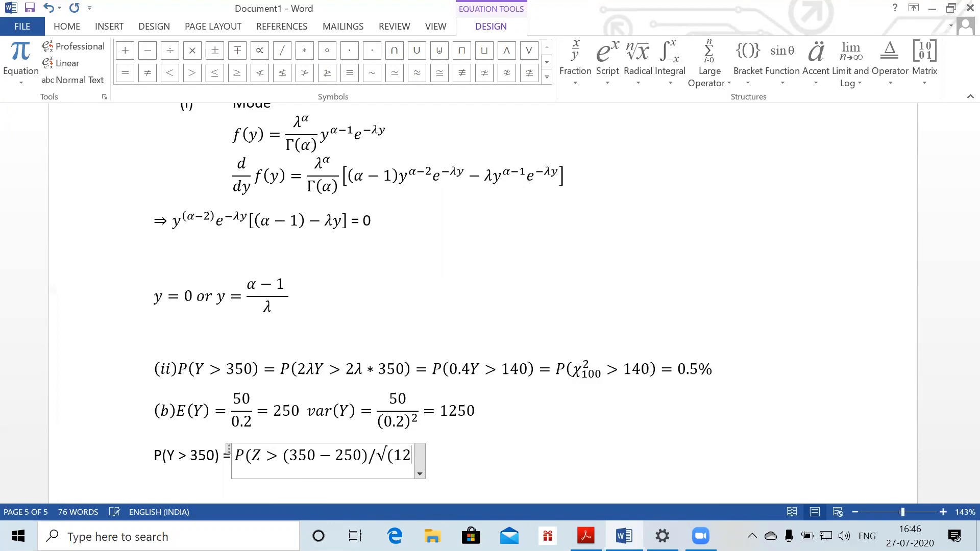
pyautogui.write('50) ')
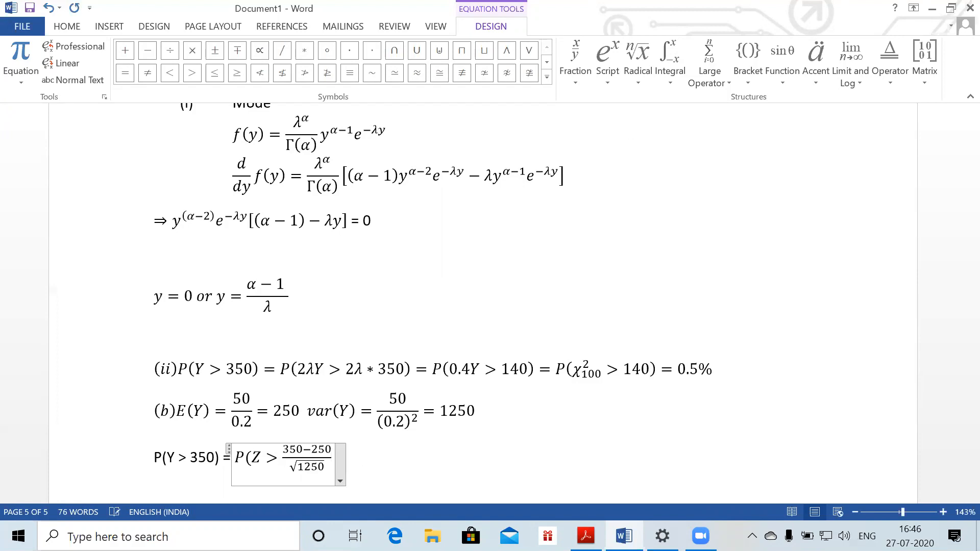
pyautogui.write(' =P(Z')
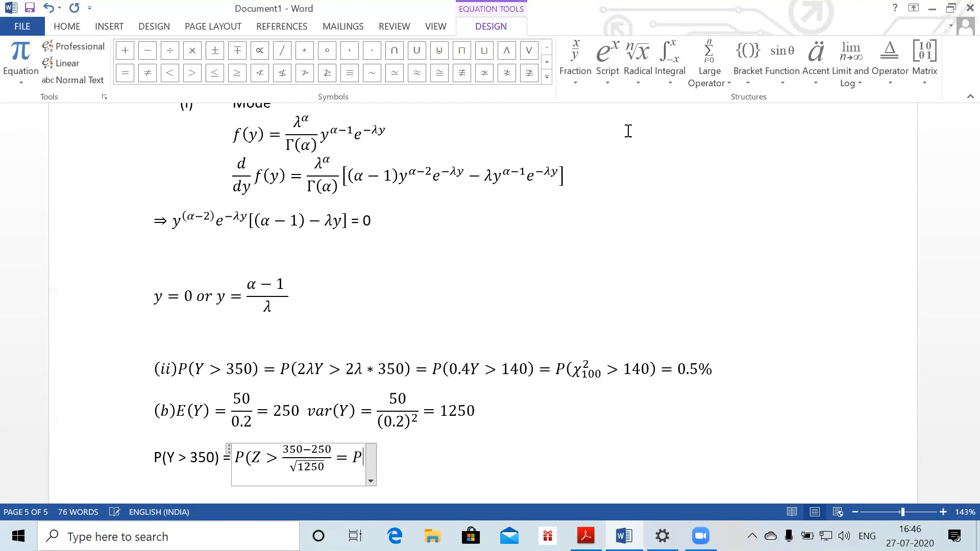
pyautogui.write('>')
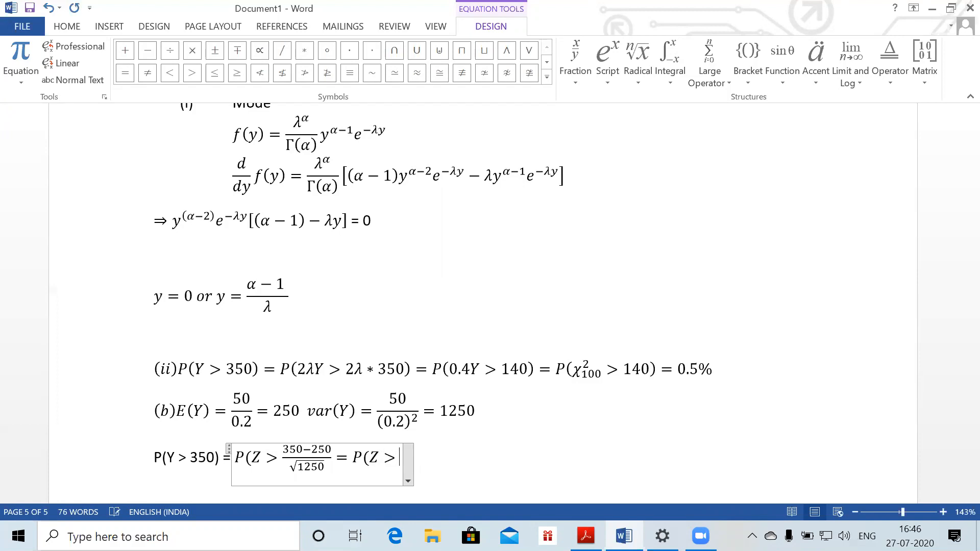
pyautogui.write('2.8')
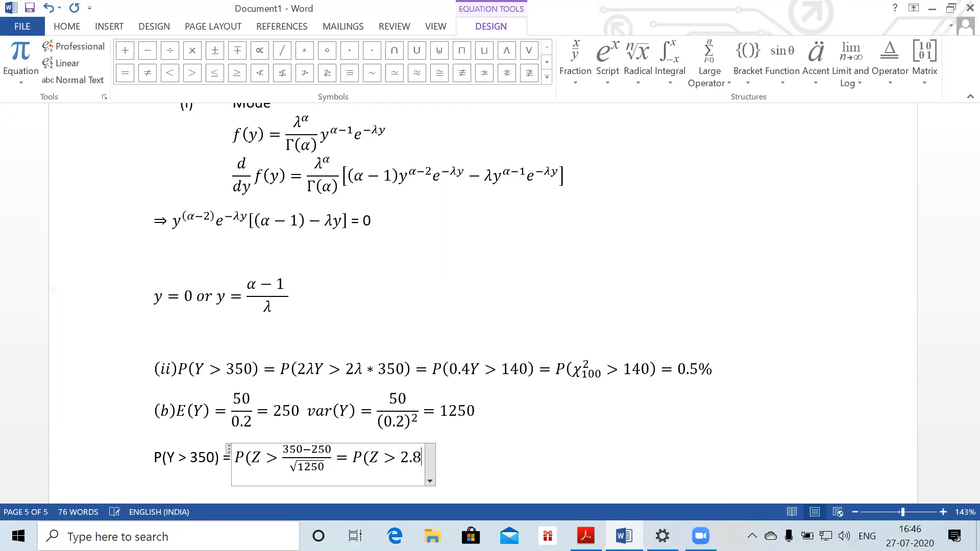
pyautogui.write('28)=')
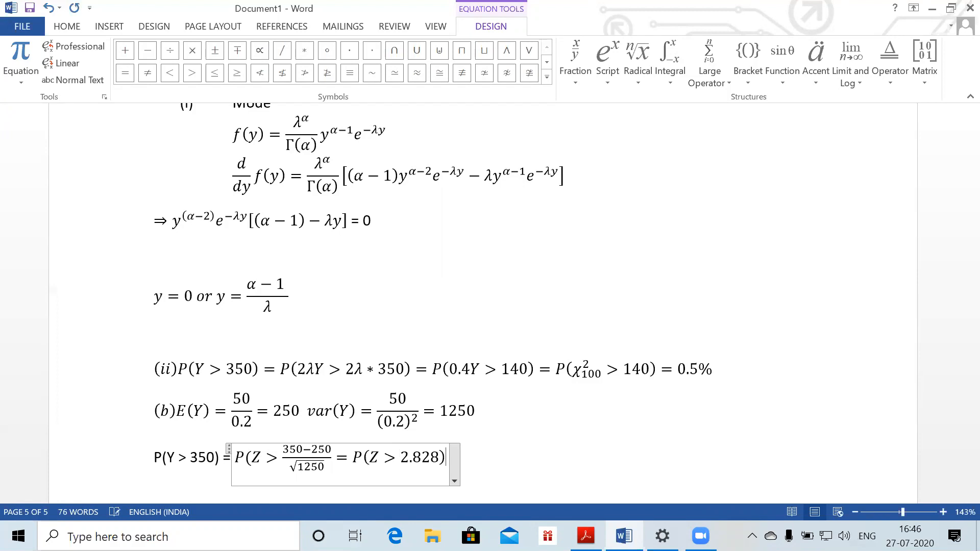
pyautogui.write('1-0')
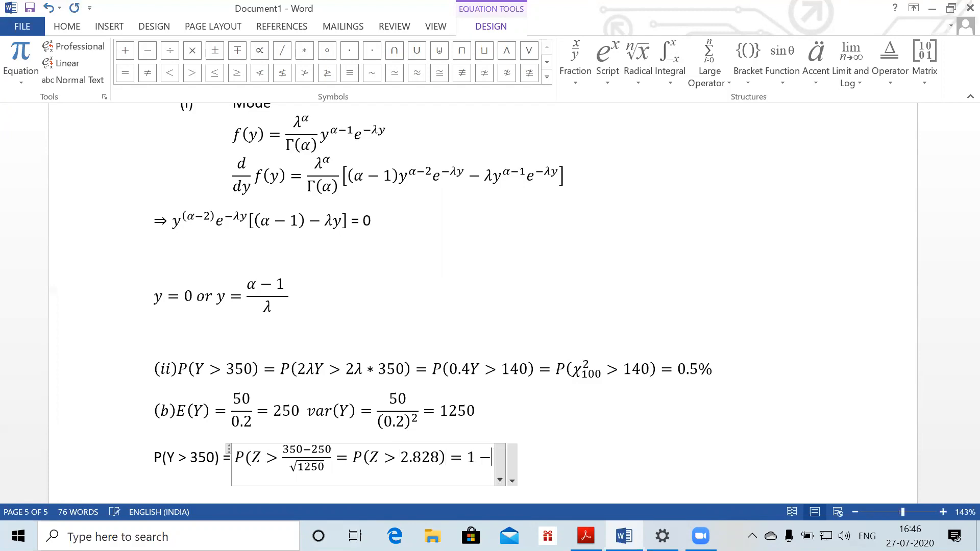
pyautogui.write('.99')
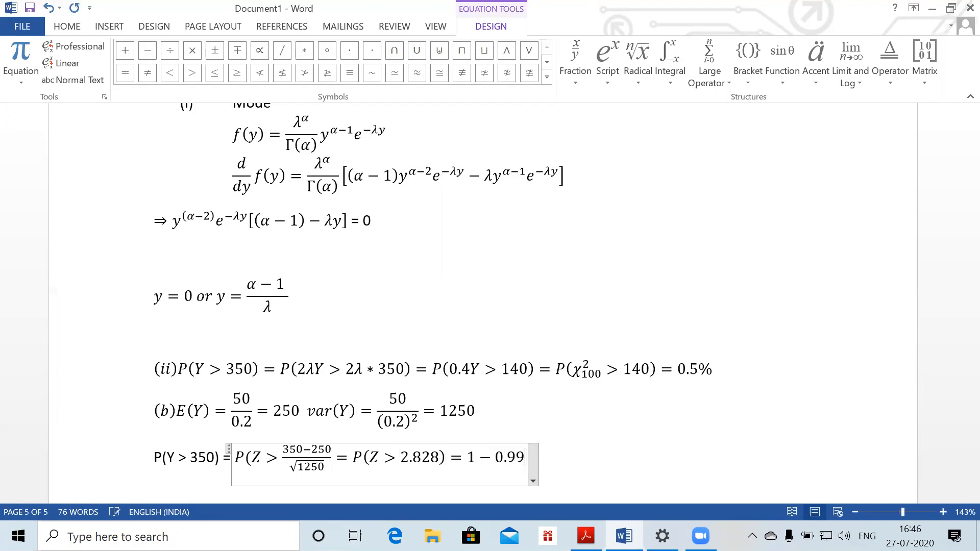
pyautogui.write('799')
pyautogui.press('BackSpace')
pyautogui.press('BackSpace')
pyautogui.write('66')
pyautogui.click(628, 131)
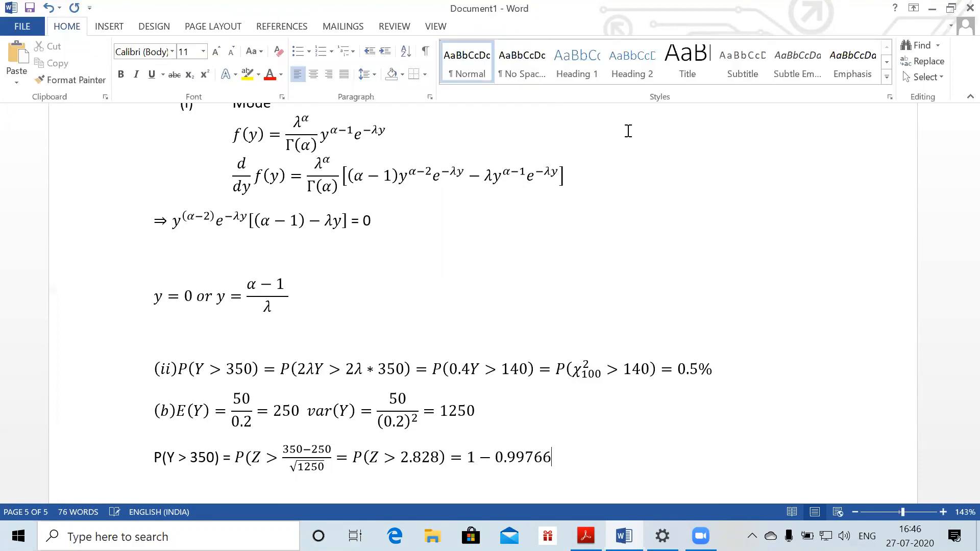
pyautogui.write('= 0.234%')
pyautogui.press('Return')
pyautogui.press('Return')
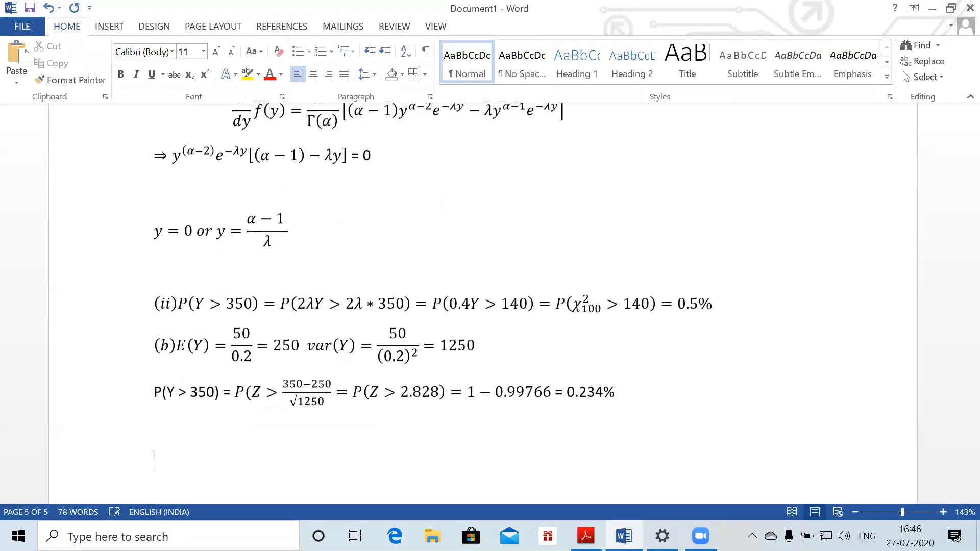